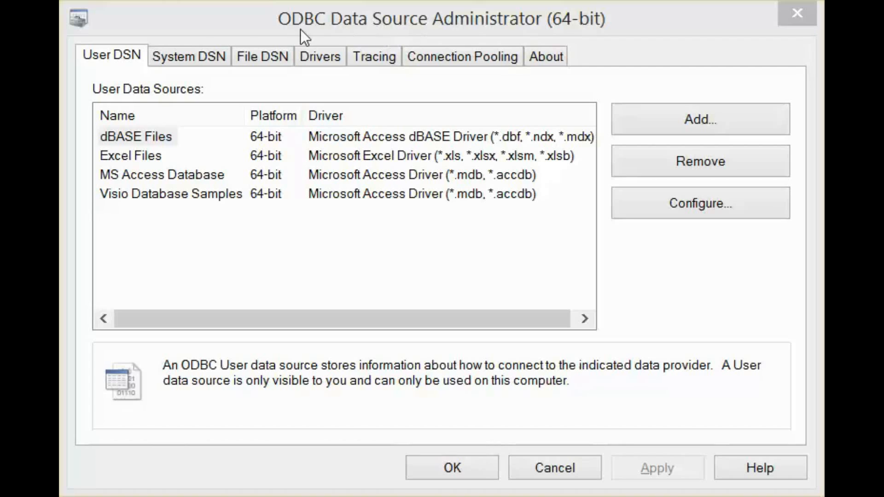
click(203, 56)
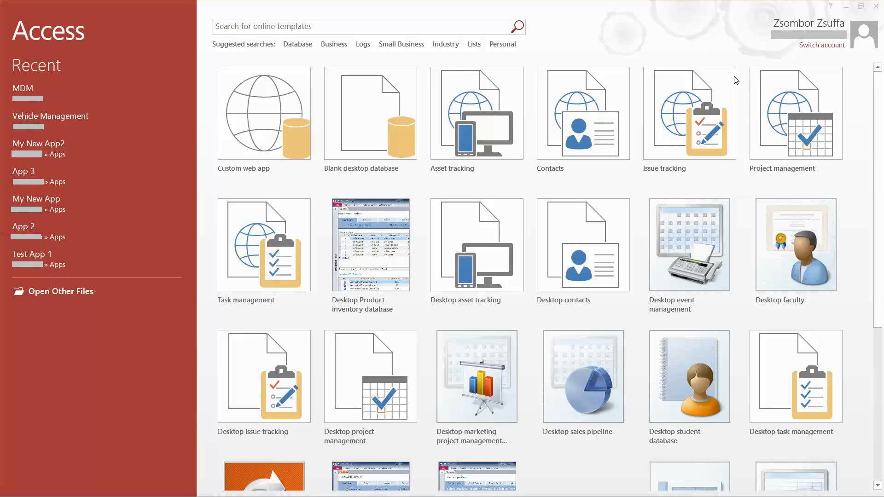
Start a new custom web app and name it "Vehicle Management"
click(251, 127)
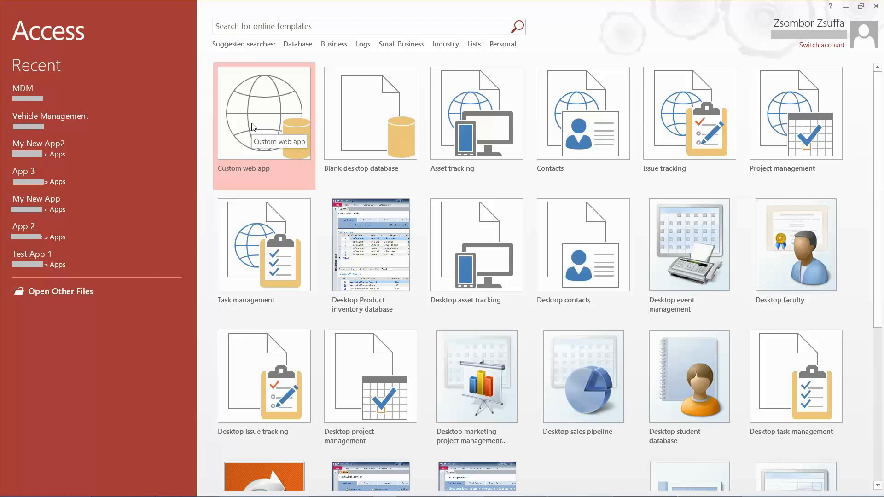
click(272, 131)
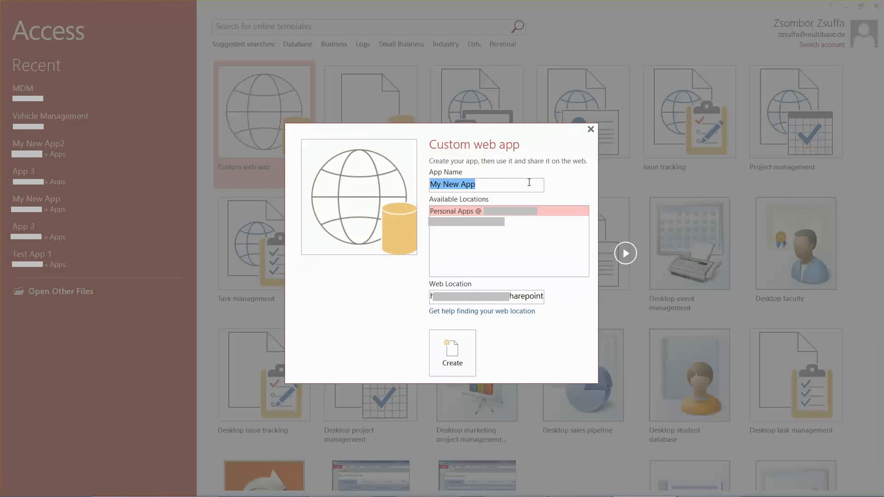
text(Vehic)
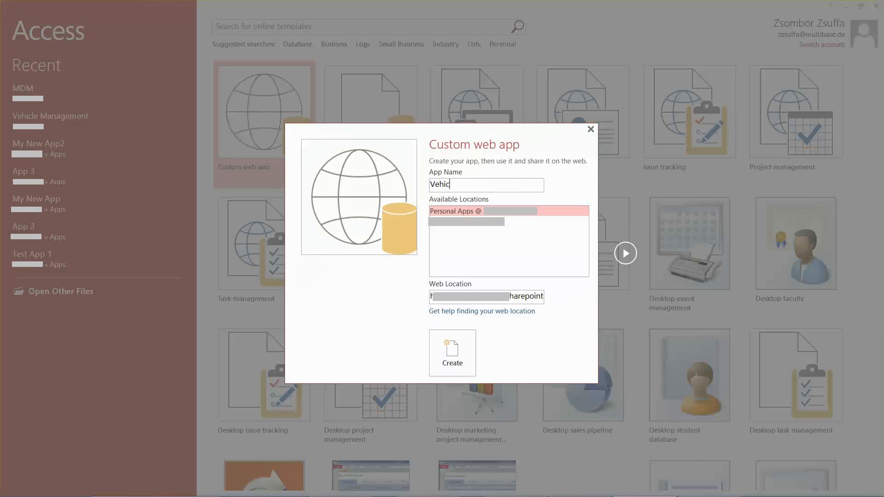
text(le Management)
Set the web location to the second available location's address with /apps appended, and create the app
click(458, 223)
triple_click(528, 296)
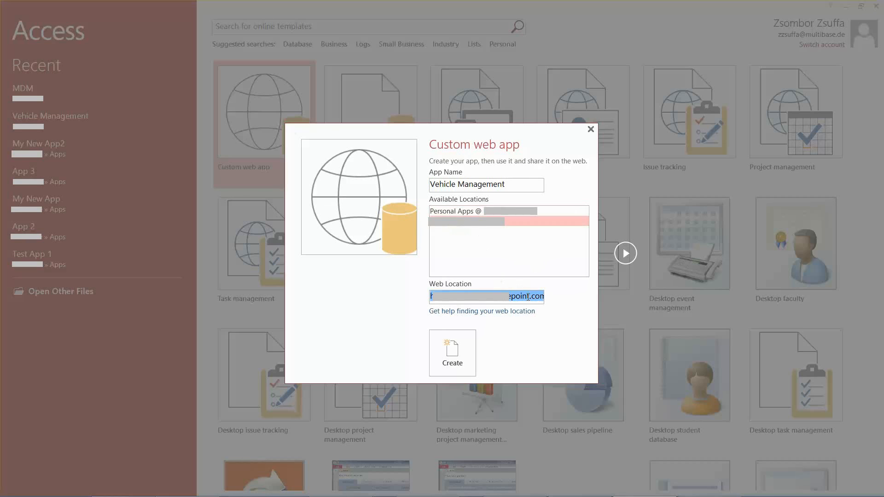
drag(528, 296, 548, 301)
key(End)
text(apps)
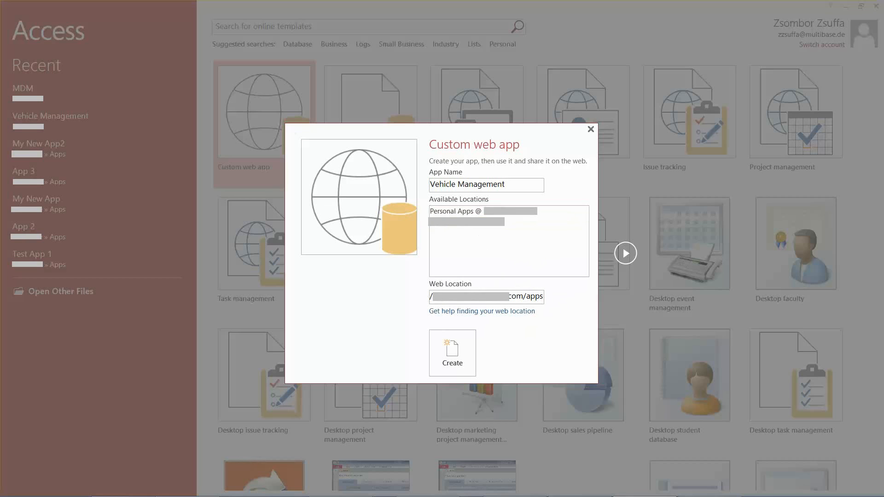
click(452, 361)
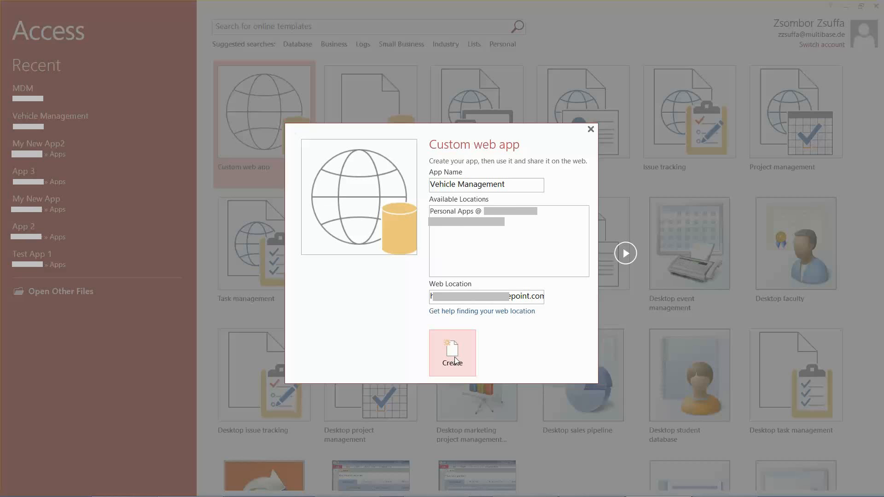
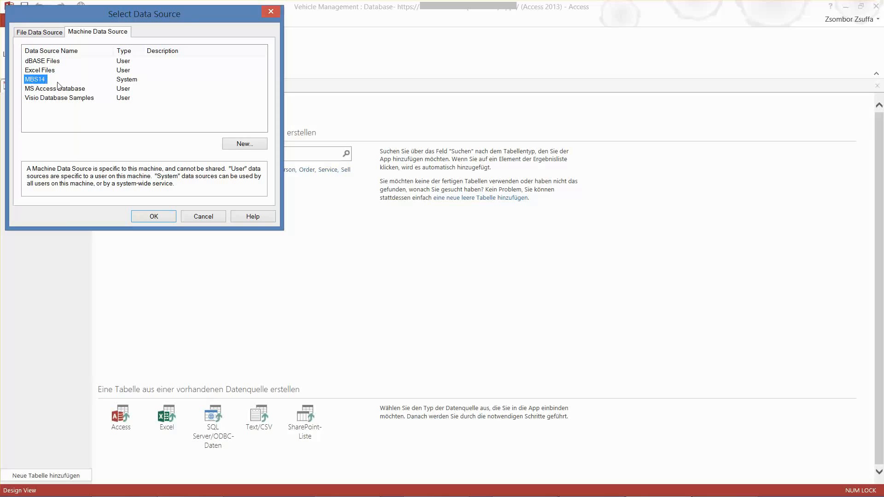
Import the dbo.VehicleMake and dbo.VehicleModel tables from the MBS14 machine data source
click(159, 218)
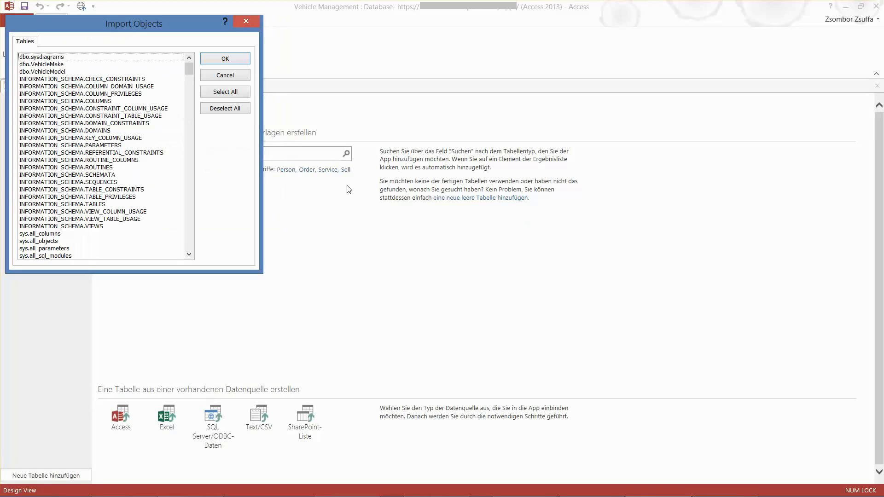
click(46, 65)
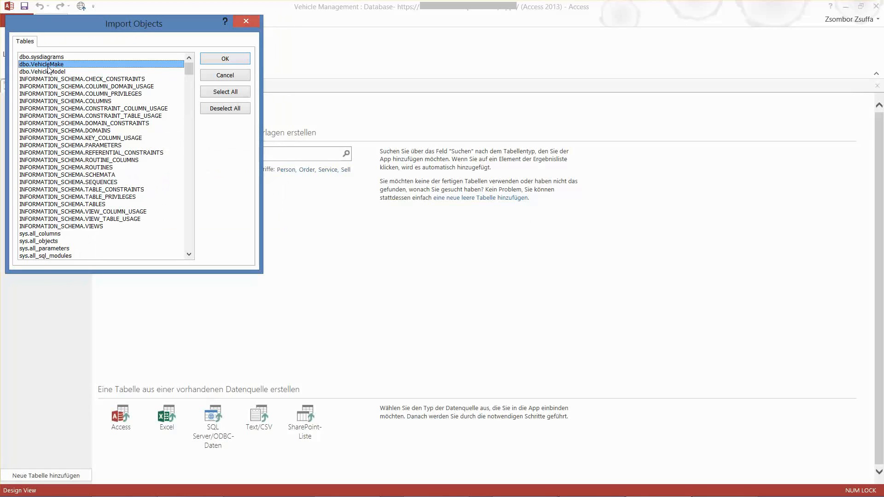
click(42, 72)
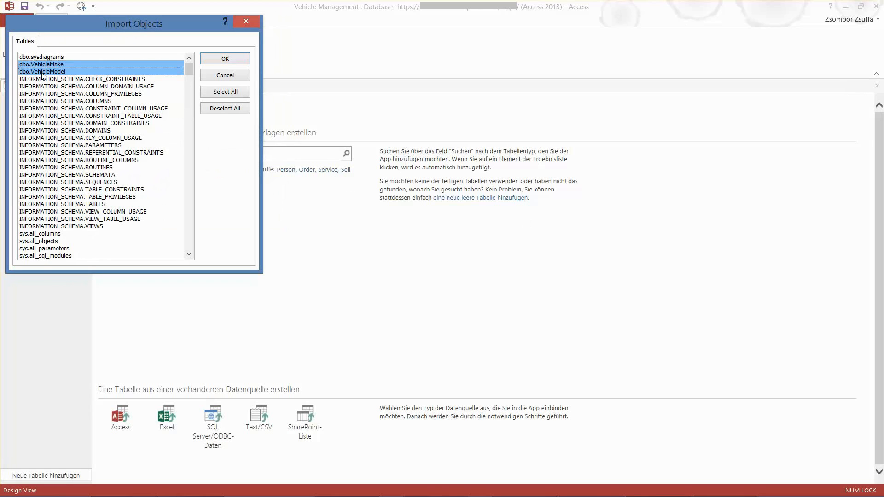
click(225, 59)
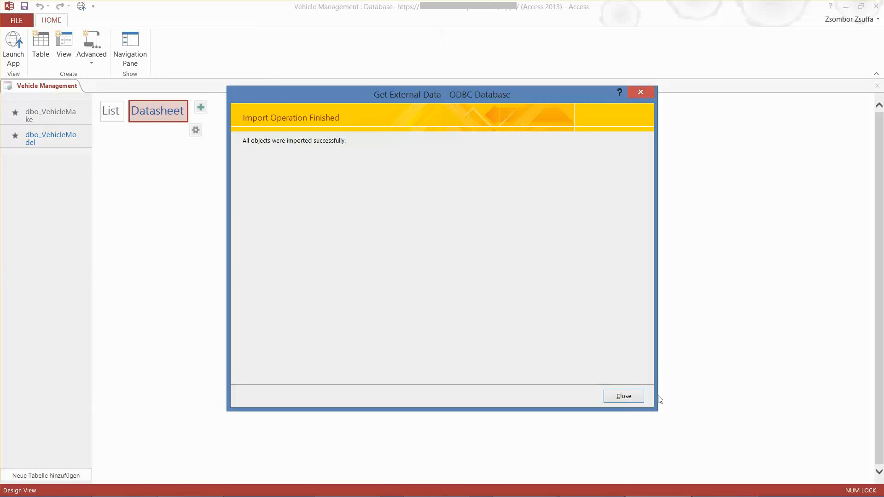
click(623, 397)
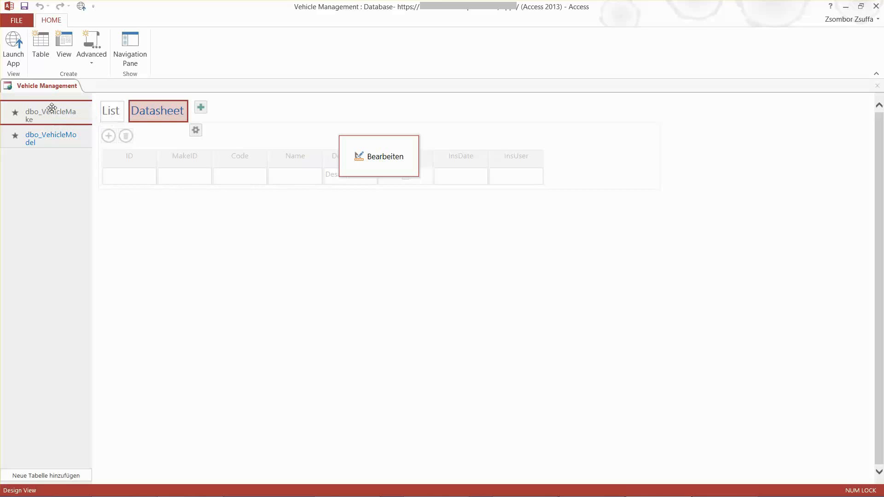
Rename the dbo_VehicleMake table caption in the app's table list to "Make"
click(51, 109)
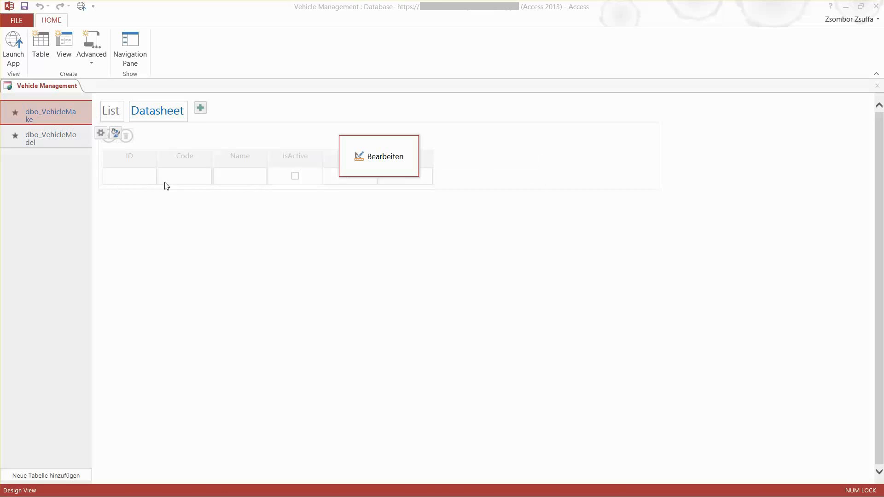
right_click(53, 114)
click(96, 228)
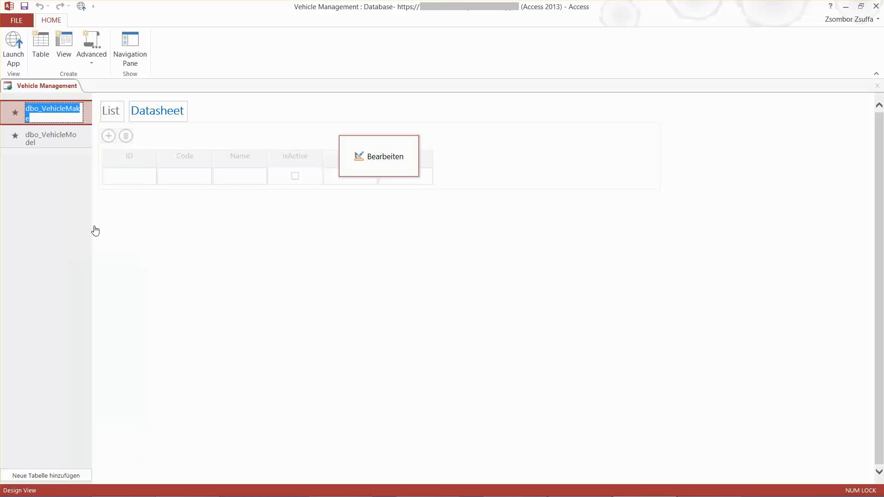
text(Make)
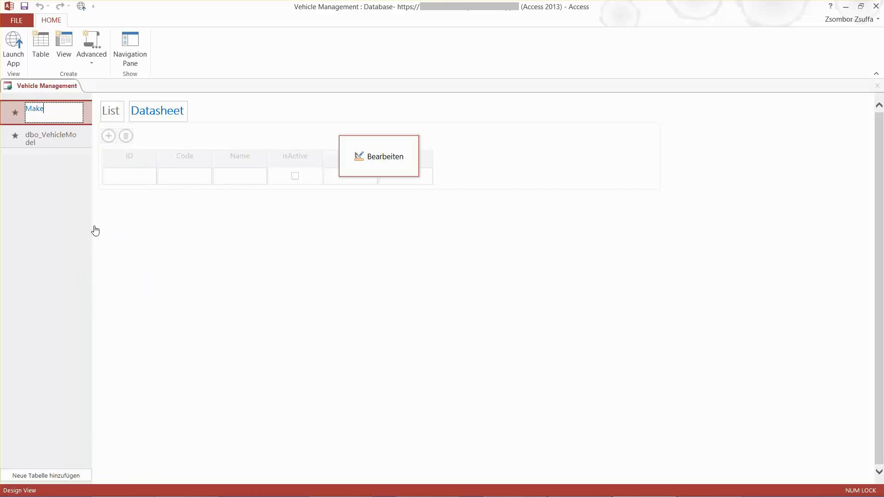
key(Return)
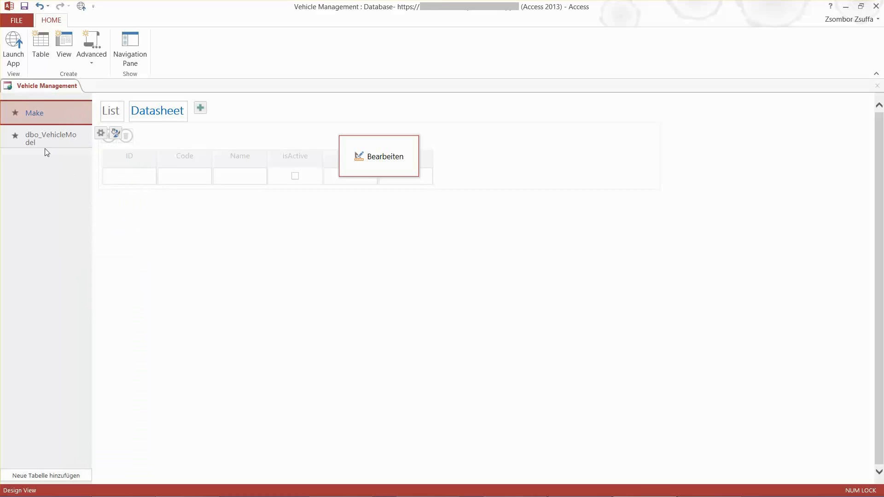
Rename the dbo_VehicleModel table caption in the app's table list to "Model"
right_click(30, 138)
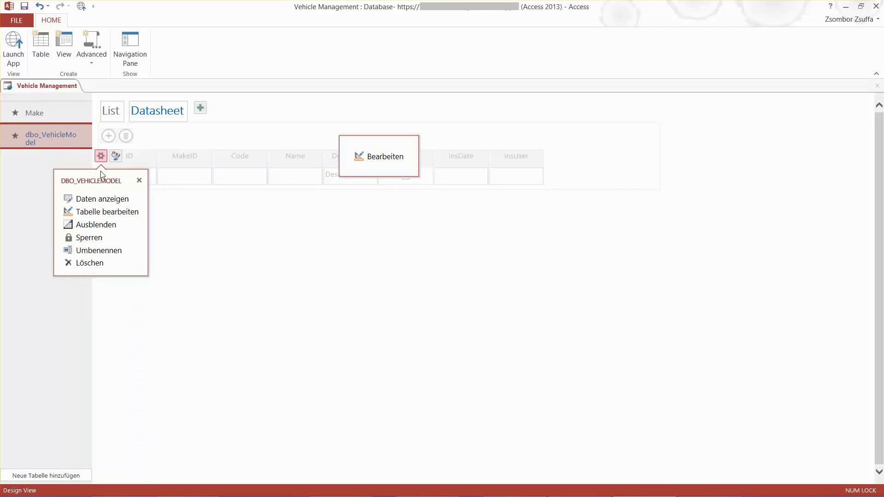
click(101, 253)
text(Model)
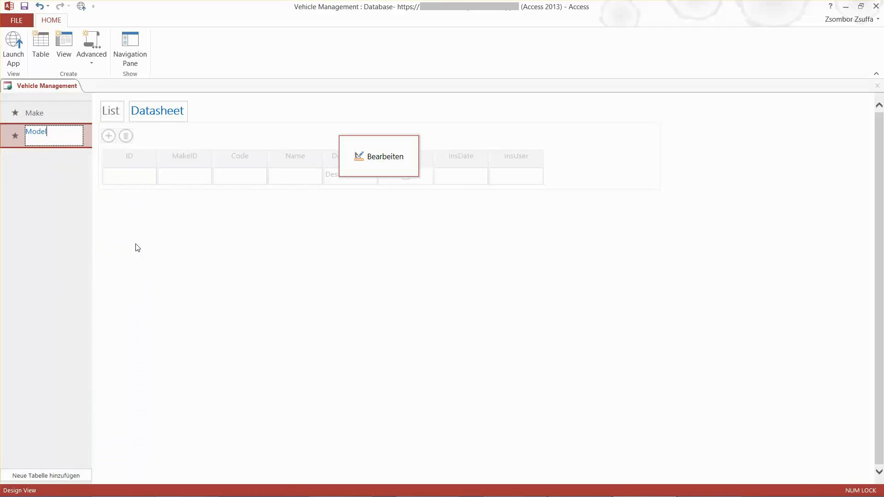
key(Return)
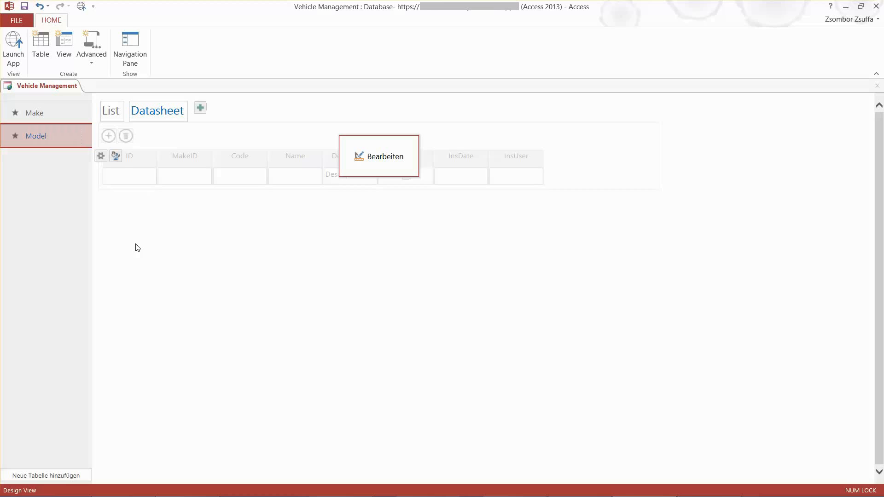
In the Make table's design, delete the Short Text field ID and rename the AutoNumber field ID1 to ID
click(34, 113)
click(101, 133)
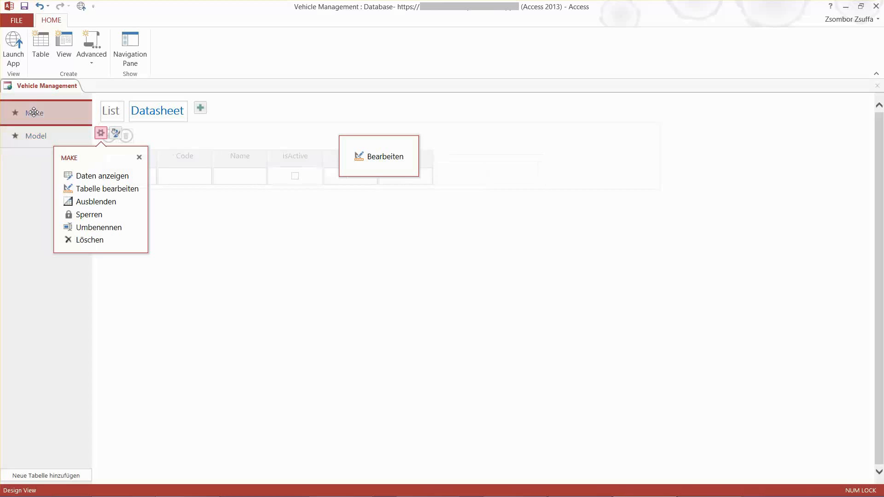
click(103, 189)
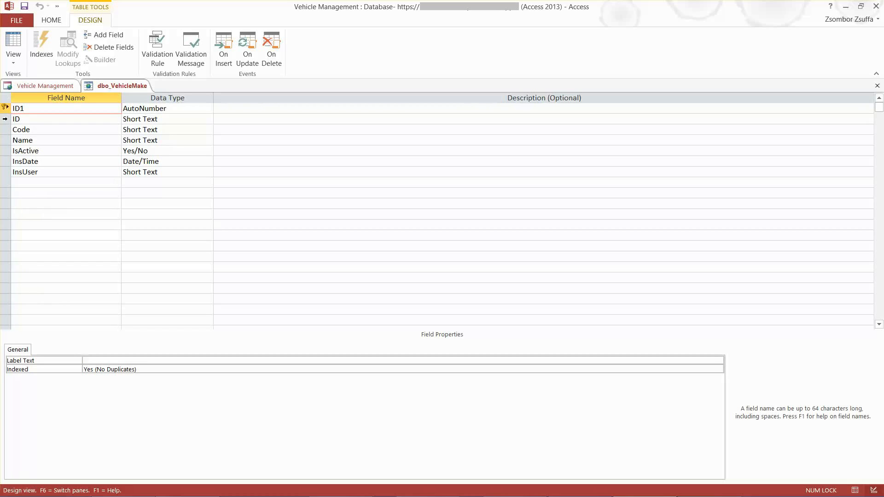
click(6, 119)
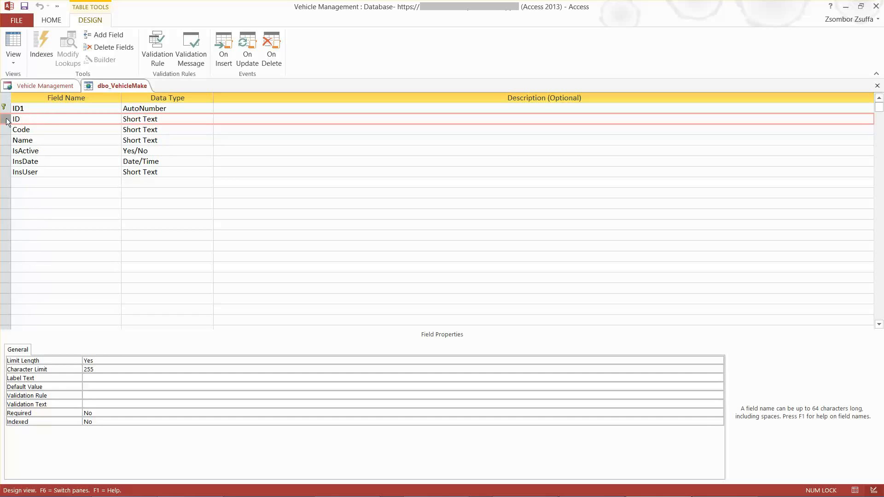
right_click(7, 122)
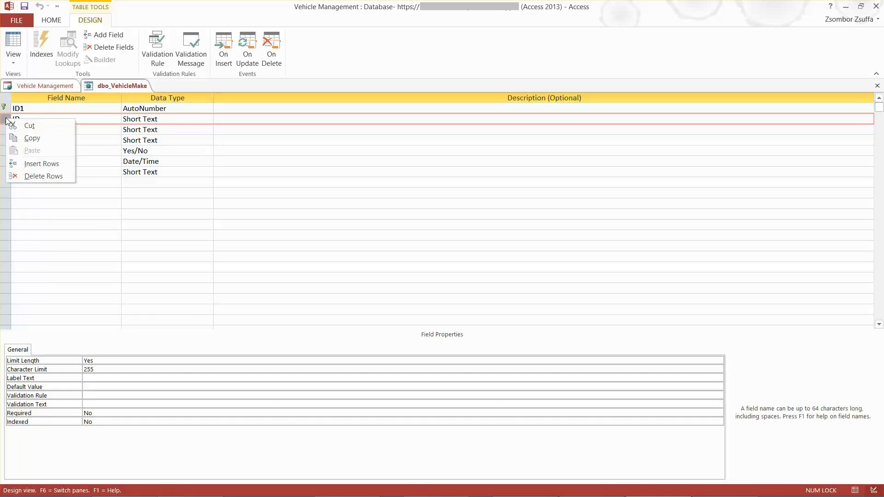
click(32, 175)
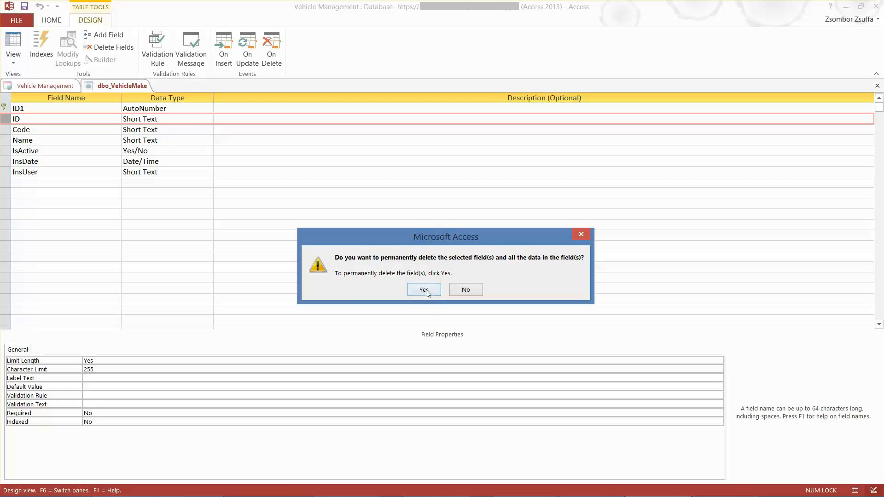
click(424, 290)
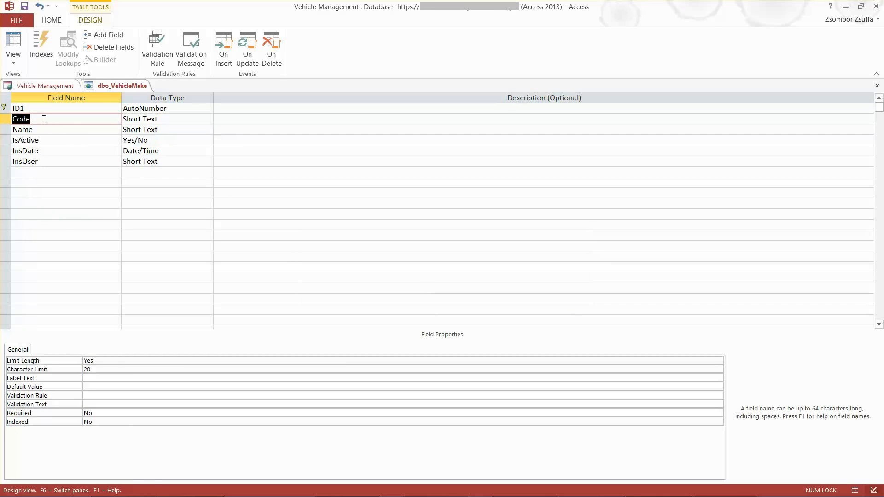
click(40, 106)
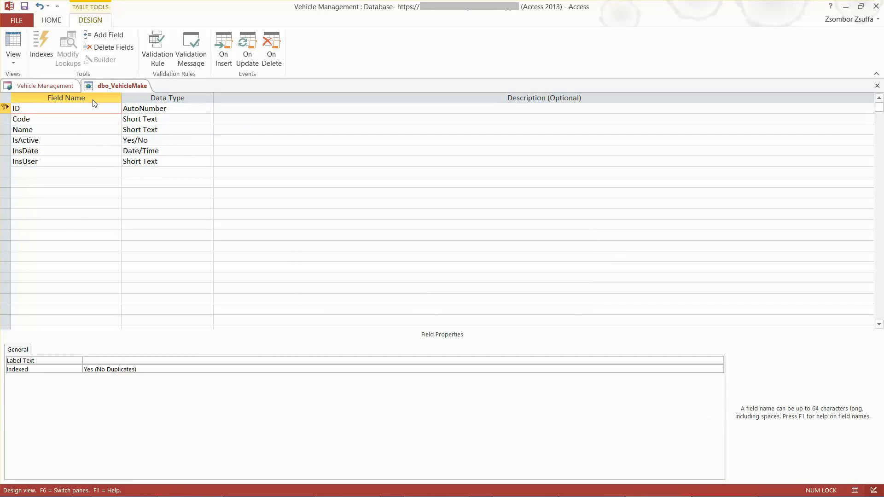
click(62, 118)
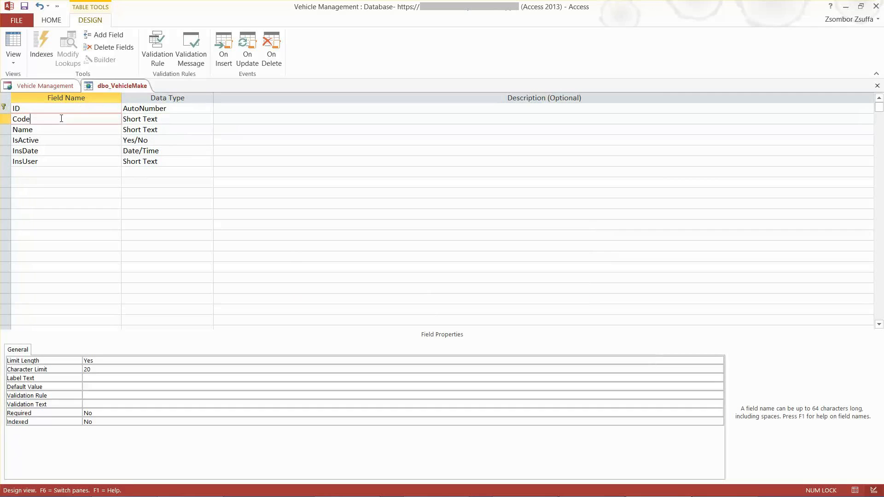
In the Model table's design, delete the Short Text field ID and rename the AutoNumber field ID1 to ID
click(45, 86)
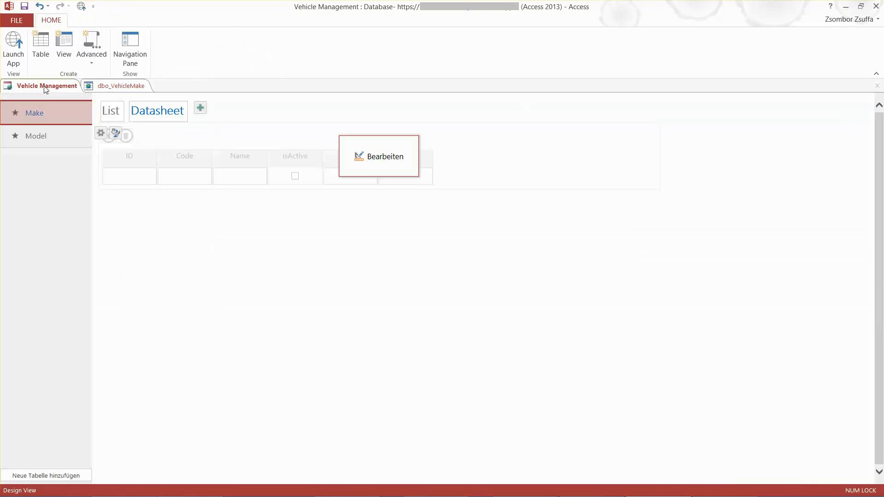
click(36, 136)
click(95, 212)
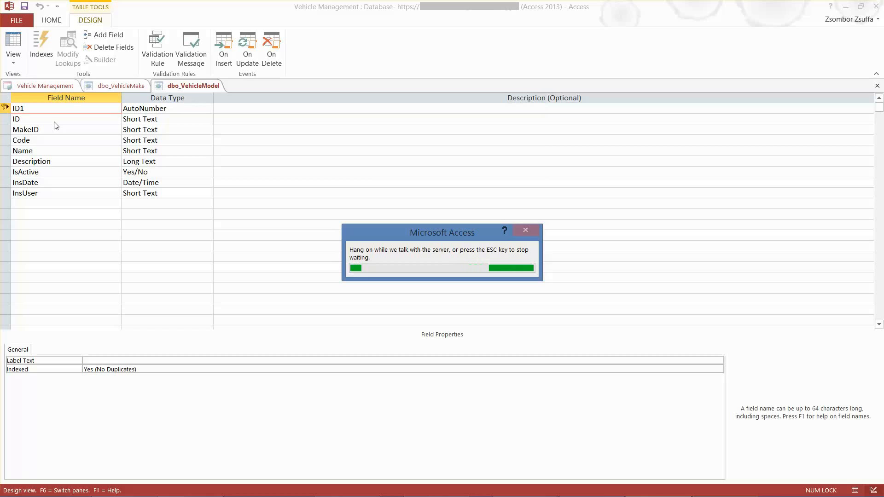
click(5, 118)
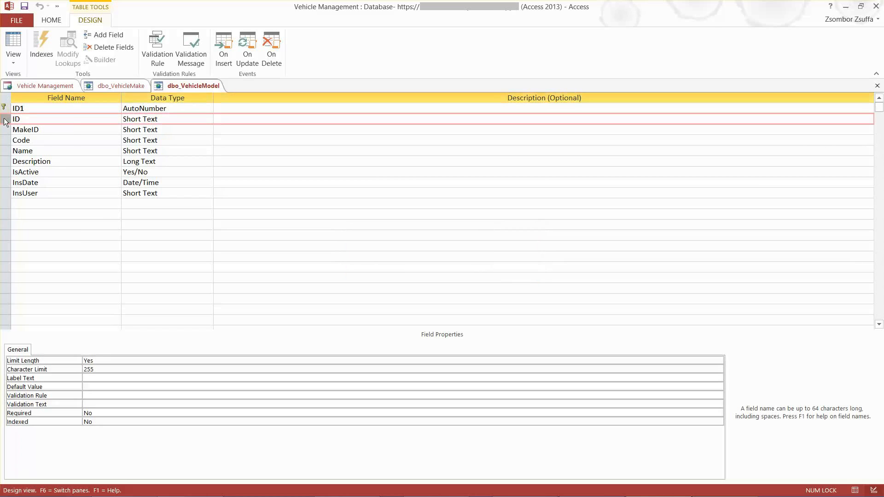
right_click(5, 119)
click(43, 174)
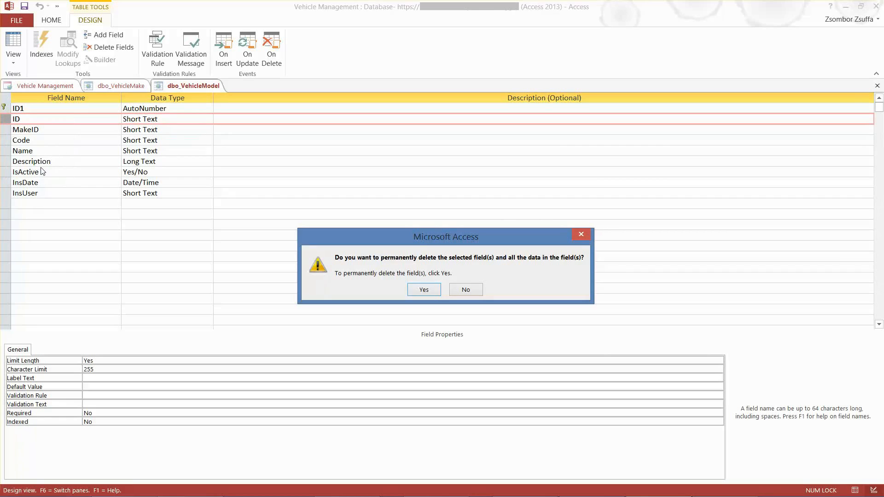
click(424, 290)
click(68, 109)
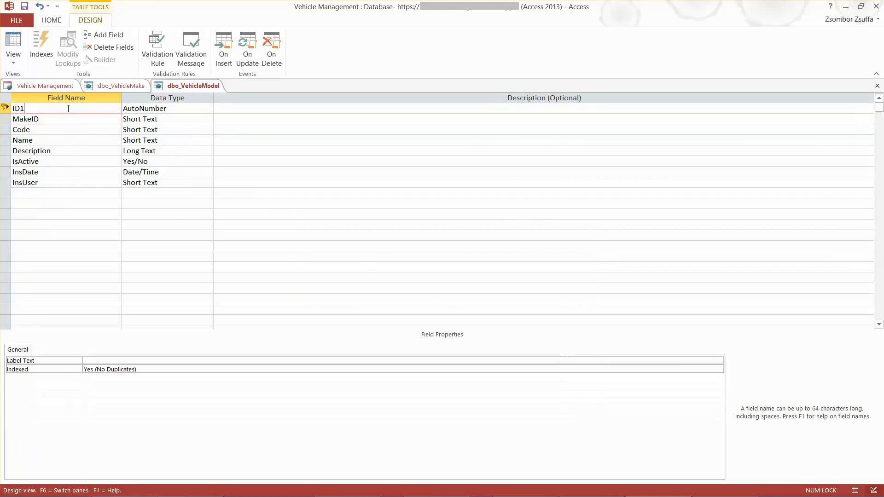
click(63, 123)
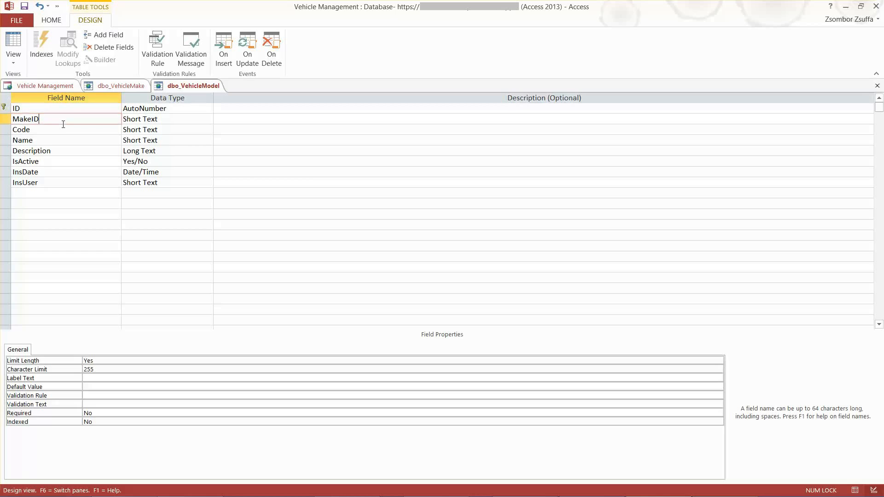
Close the dbo_VehicleMake and dbo_VehicleModel table designs, saving the changes to both
click(36, 88)
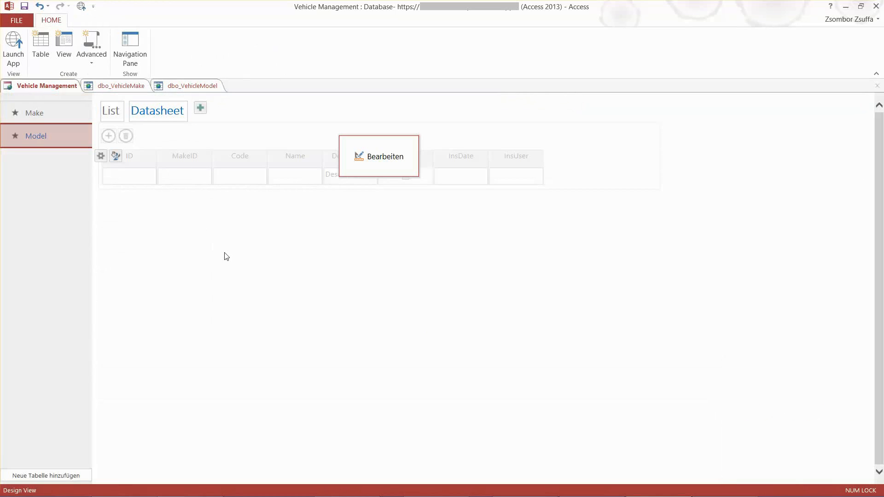
click(37, 113)
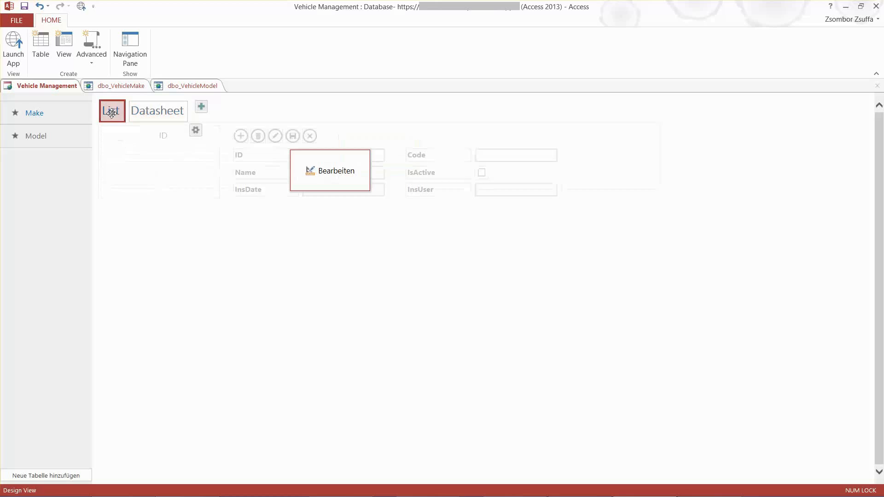
click(115, 86)
right_click(123, 86)
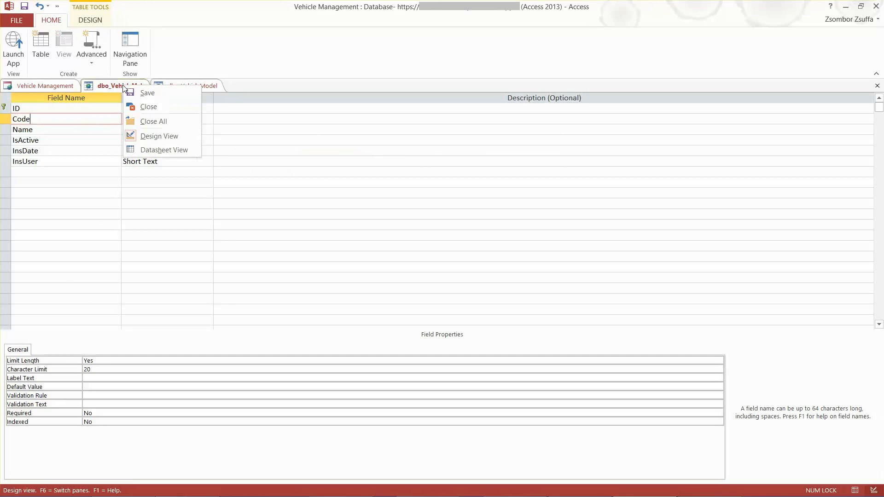
click(148, 106)
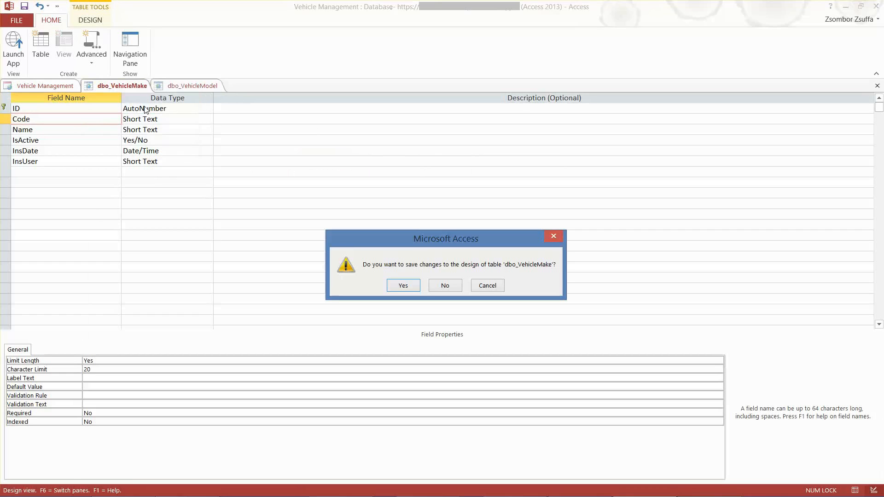
click(403, 286)
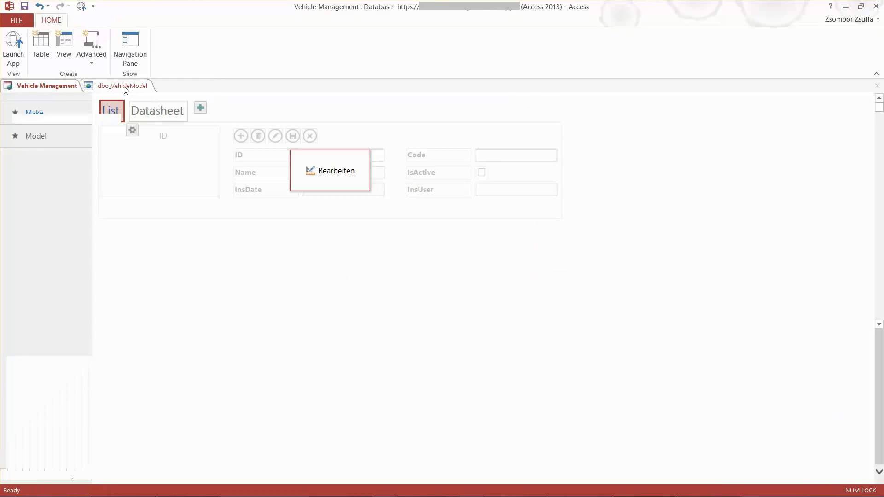
right_click(126, 88)
click(150, 111)
click(399, 285)
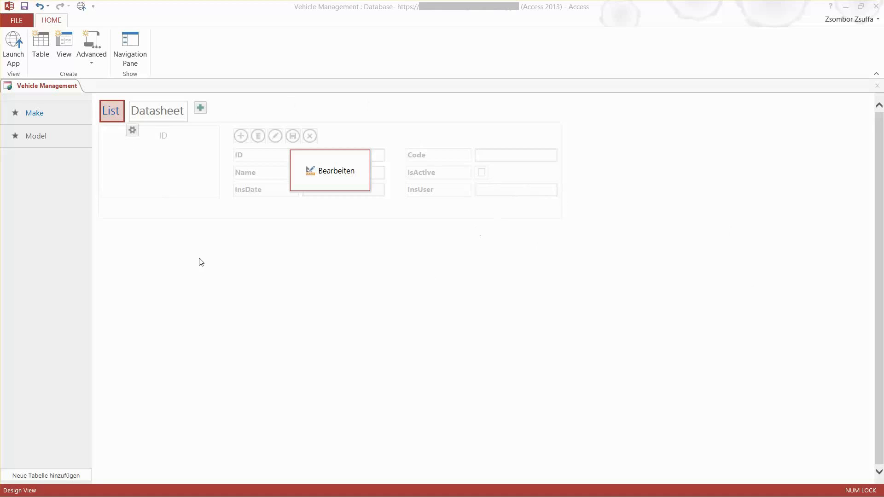
Open the Make table's List view for editing and set the record list's primary field (Primär) to Name
click(336, 175)
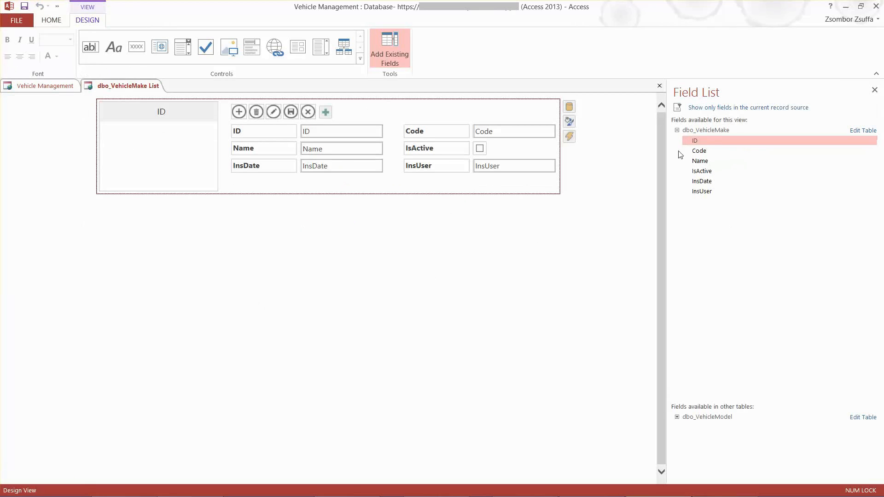
click(157, 112)
click(226, 112)
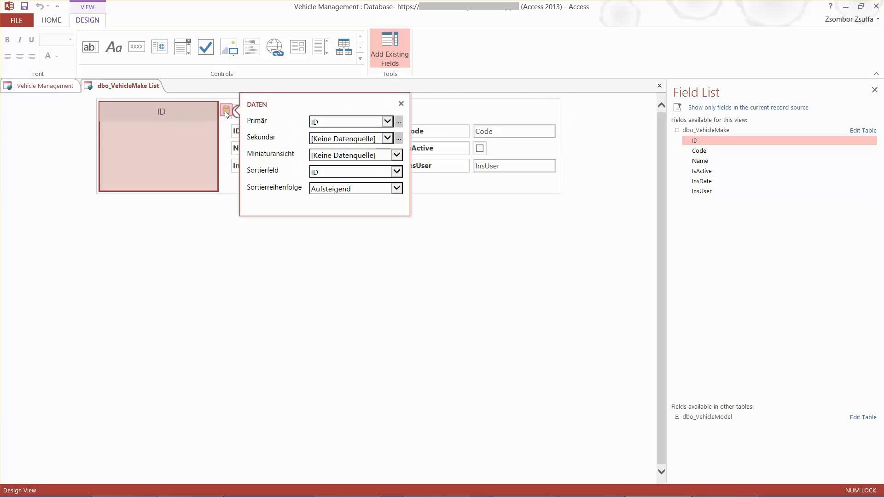
click(391, 123)
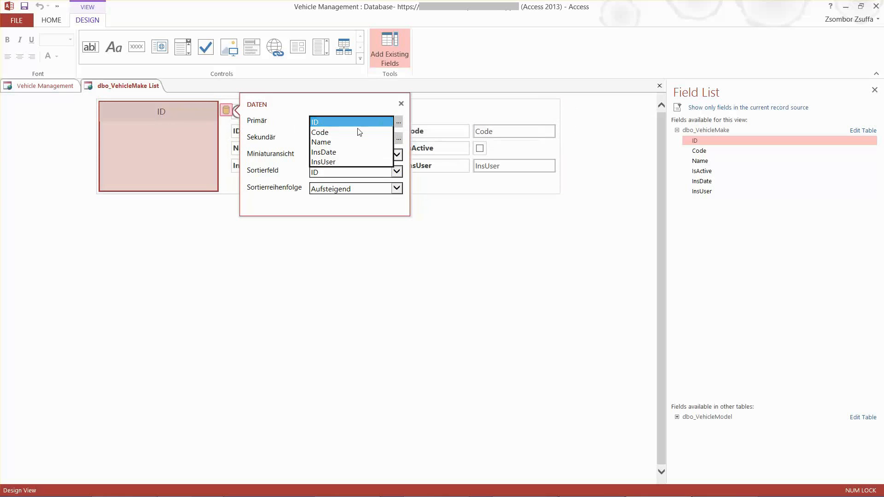
click(330, 144)
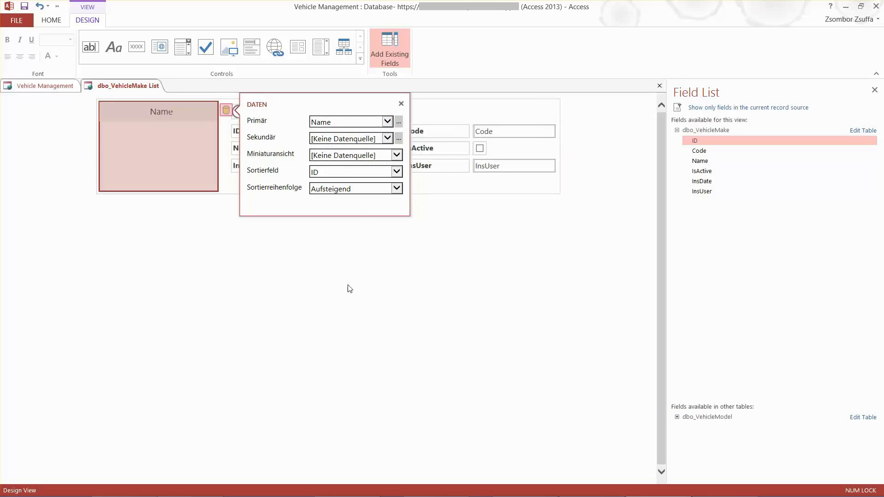
click(417, 293)
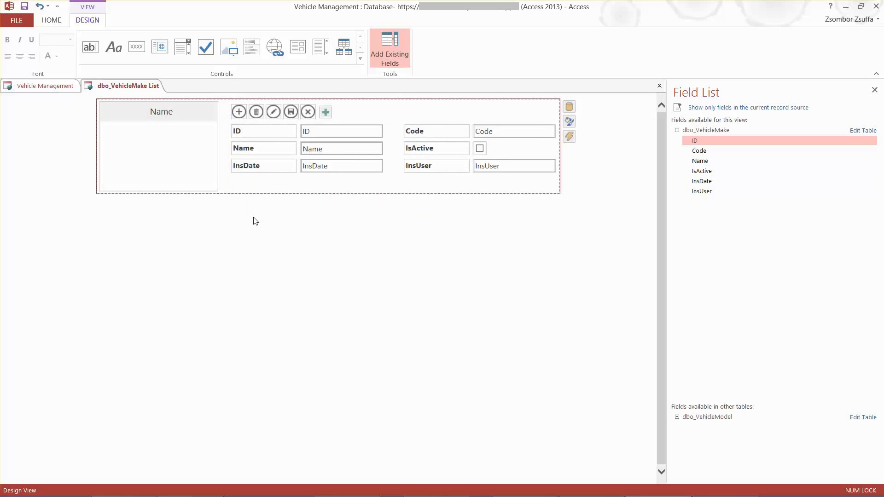
Delete the ID label and its ID text box from the Make List view
click(260, 132)
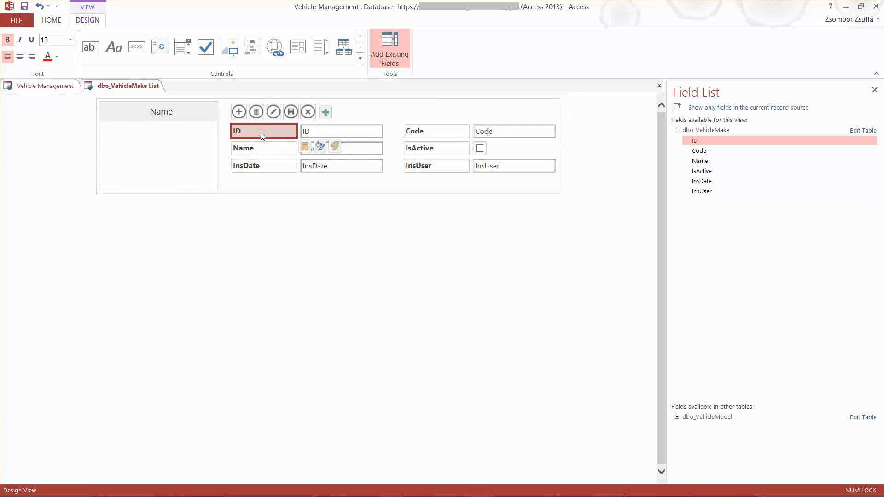
key(Delete)
click(316, 131)
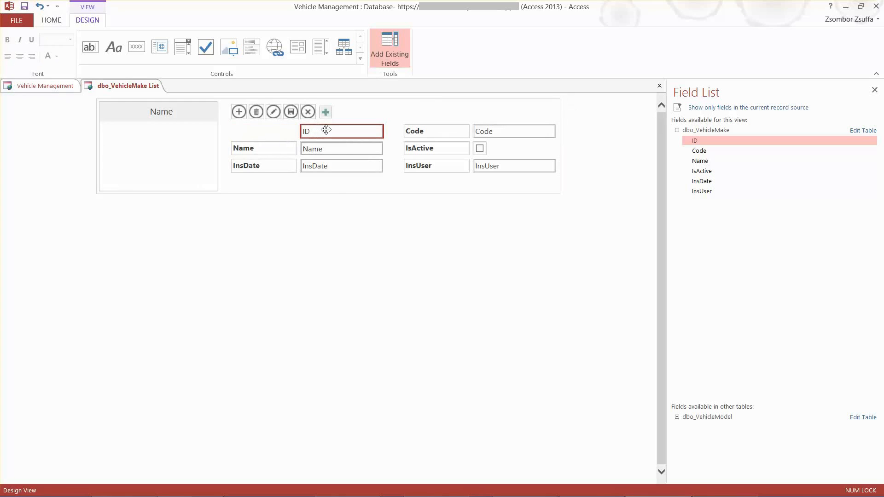
key(Delete)
Move the Code label and its text box into the empty row above Name, aligned with the Name controls
click(446, 134)
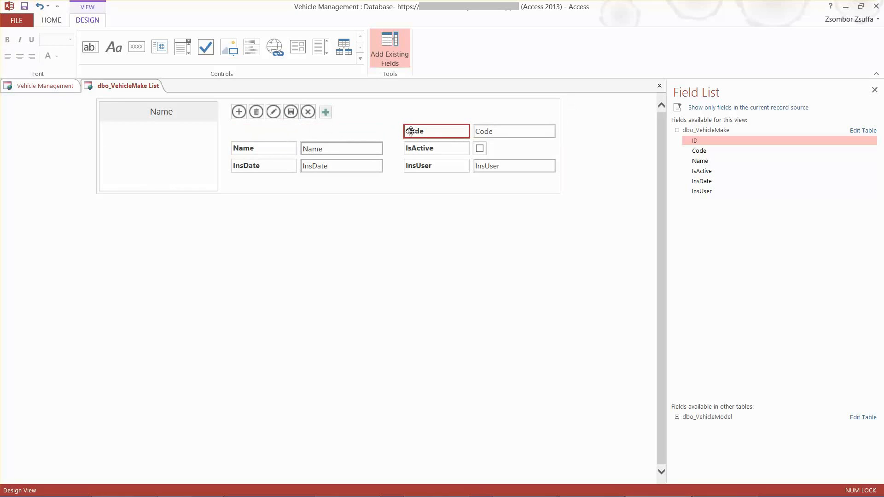
drag(411, 131, 266, 129)
click(503, 131)
drag(500, 130, 311, 130)
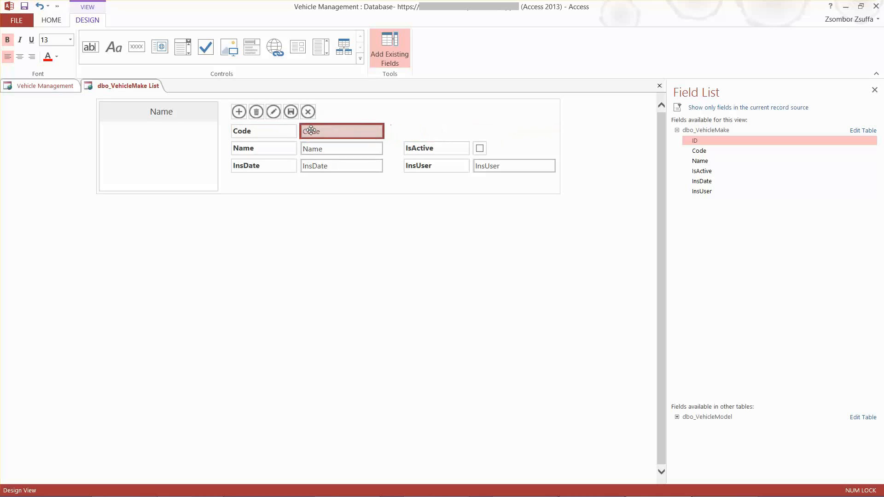
Change the IsActive label's caption to Active
click(415, 148)
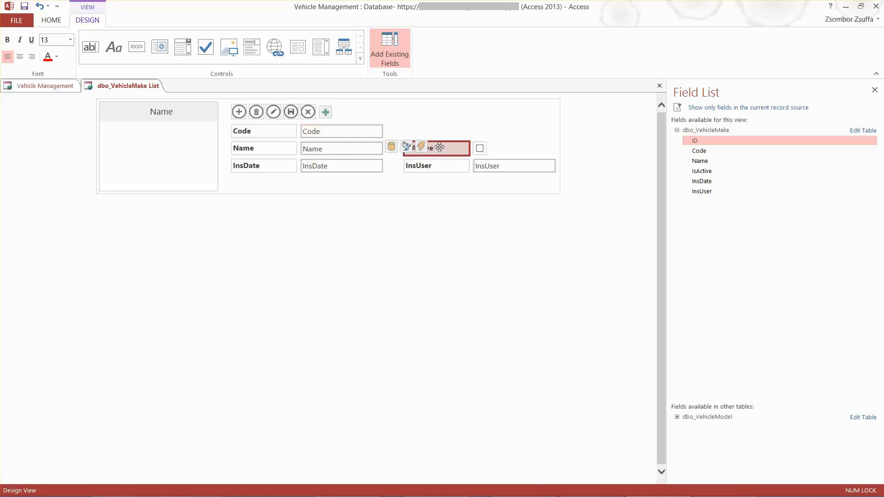
click(415, 148)
click(415, 148)
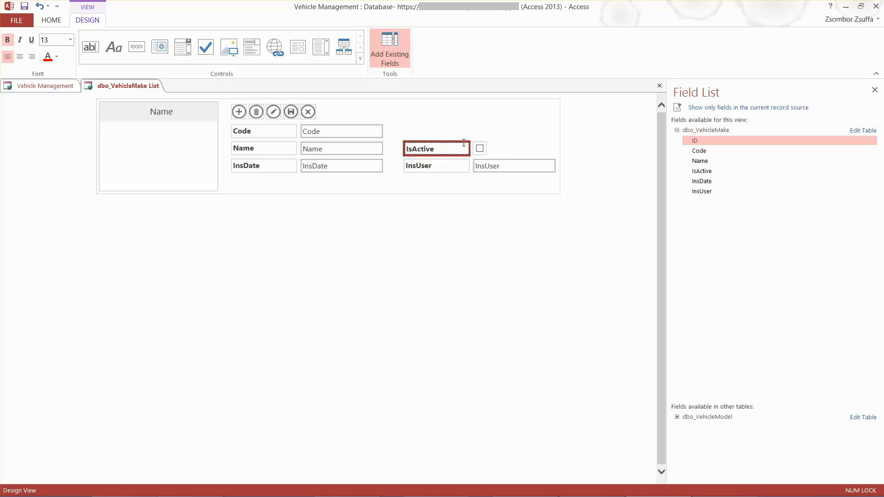
key(BackSpace)
key(BackSpace)
key(Return)
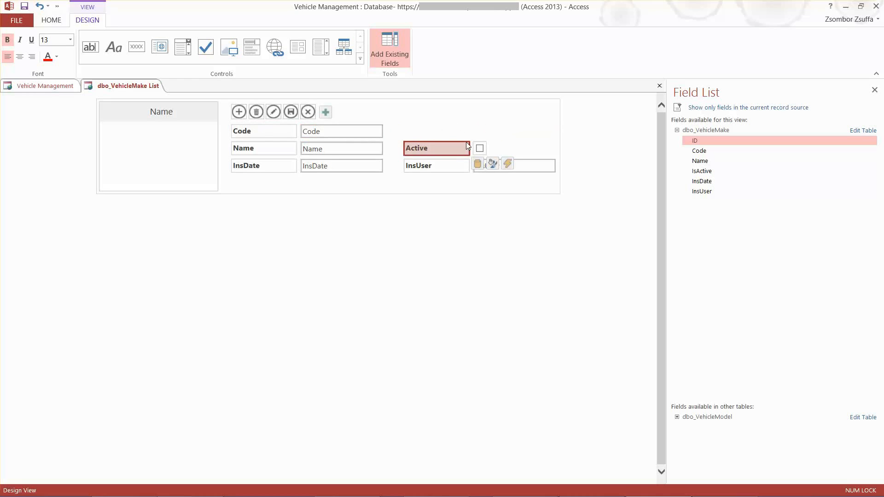
Shift the InsDate label and text box down one row and place the Active label and check box directly under Name
drag(256, 166, 256, 181)
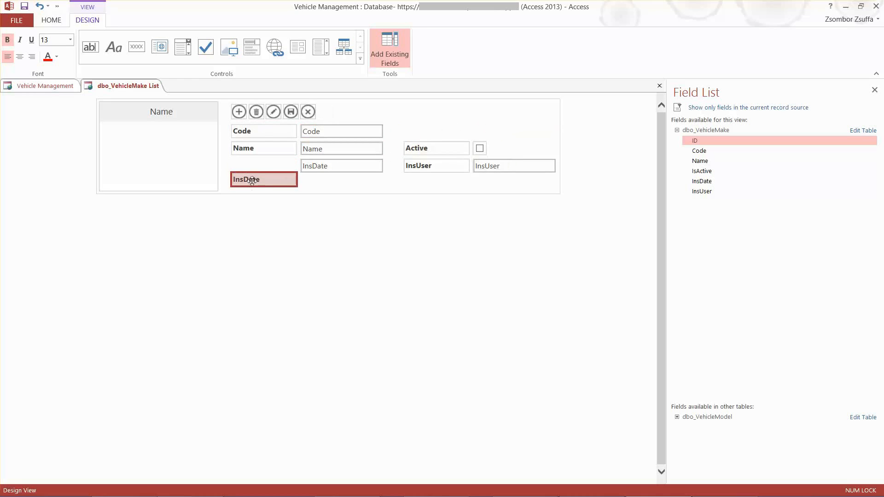
drag(326, 166, 325, 182)
click(437, 147)
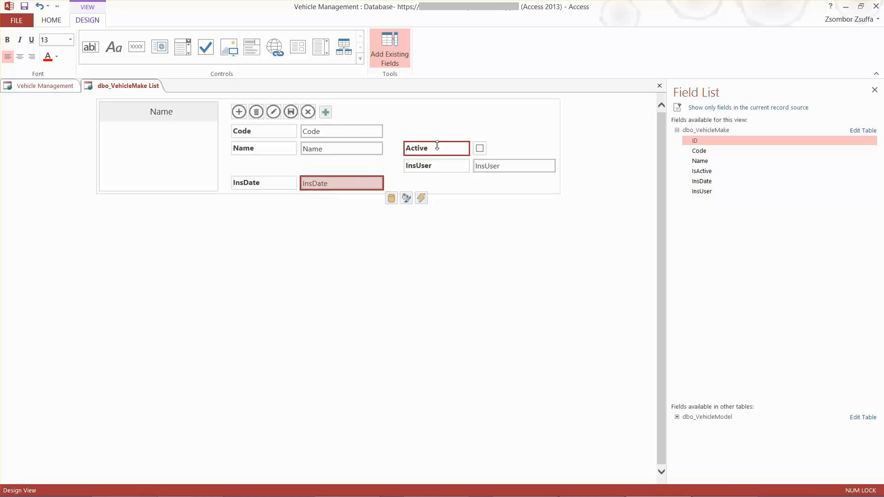
drag(420, 148, 249, 166)
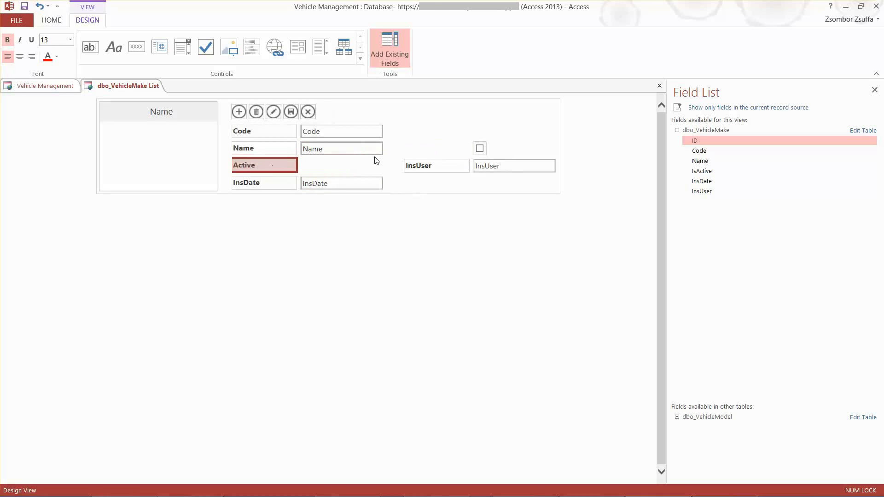
drag(479, 148, 307, 165)
Delete the InsUser and InsDate labels, keeping their text boxes
click(432, 165)
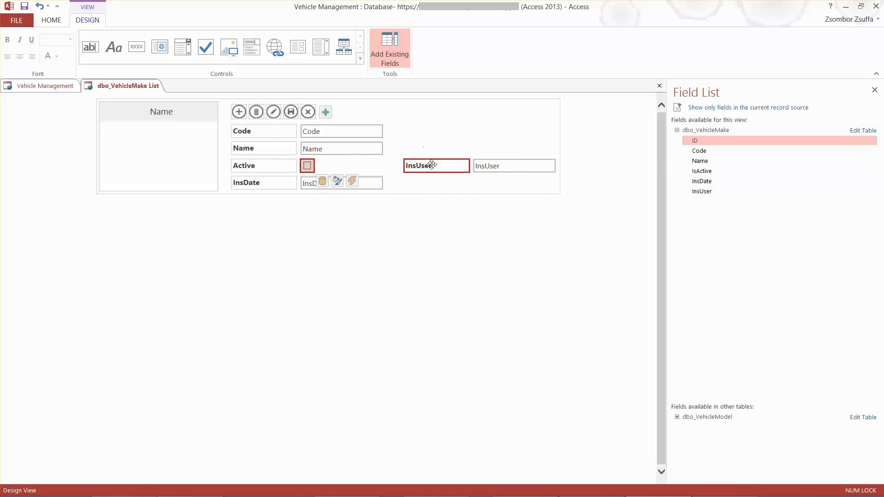
key(Delete)
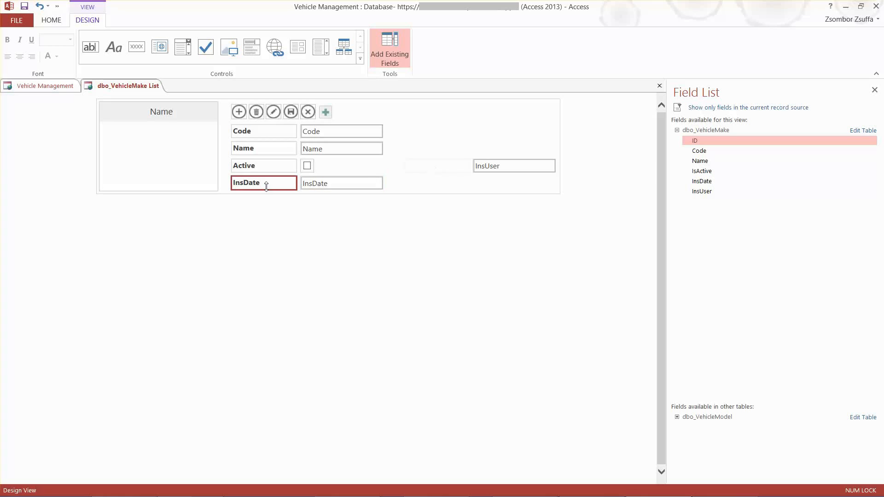
click(247, 184)
key(Delete)
Arrange the InsUser and InsDate text boxes in a column to the right of the Active row, with InsDate below InsUser
click(369, 182)
drag(327, 183, 393, 165)
click(477, 165)
click(454, 182)
drag(453, 182, 418, 181)
click(435, 164)
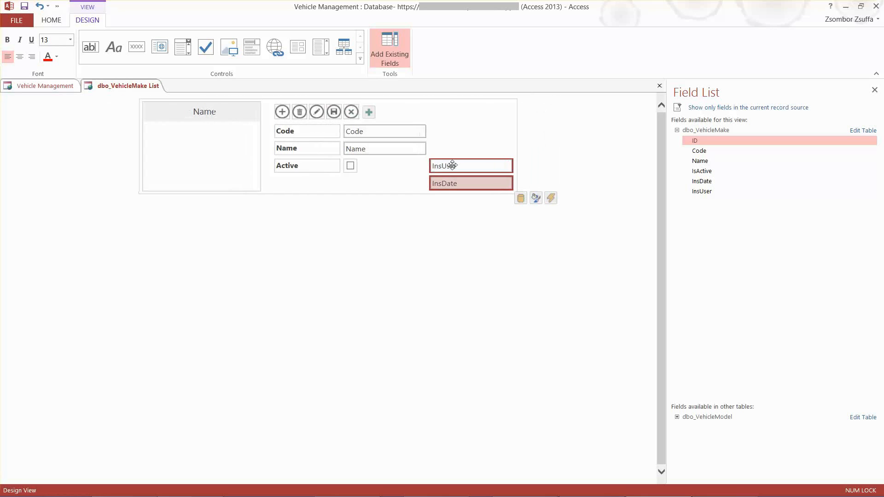
Set the InsDate text box's default value (Standardwert) to the built-in Date/Time function Now() with the Expression Builder
click(521, 198)
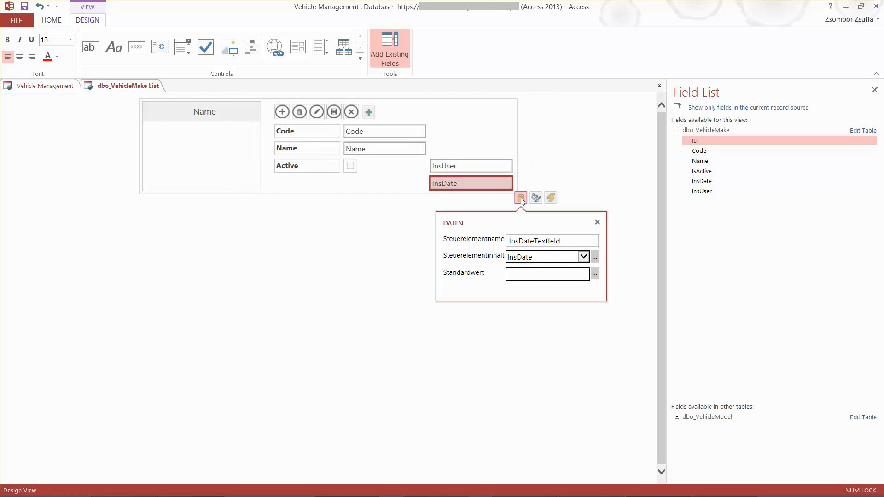
click(595, 274)
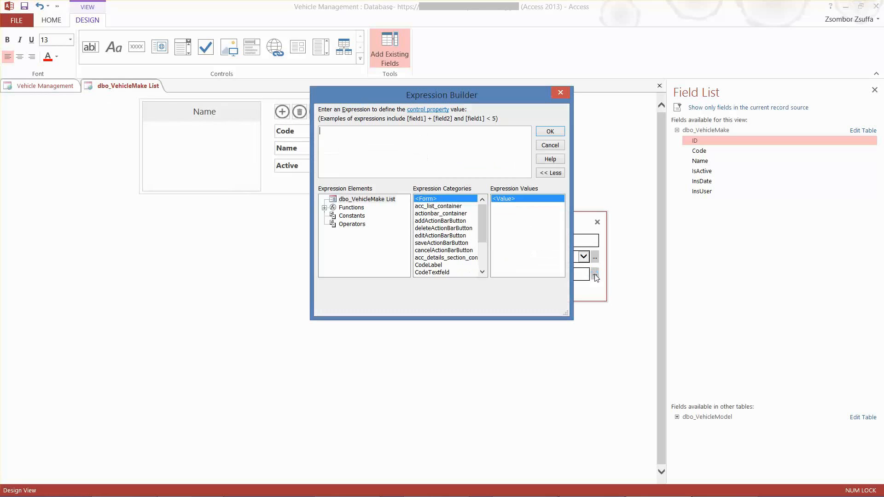
click(325, 208)
click(371, 217)
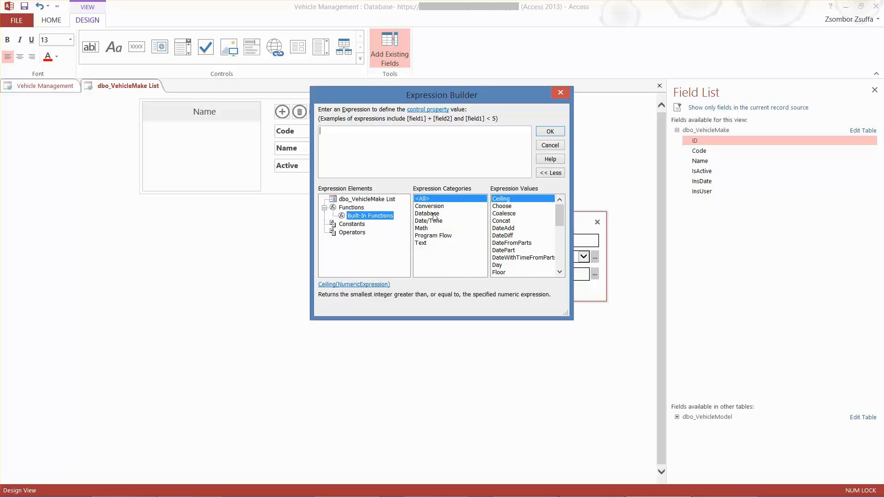
drag(461, 96, 539, 182)
click(507, 307)
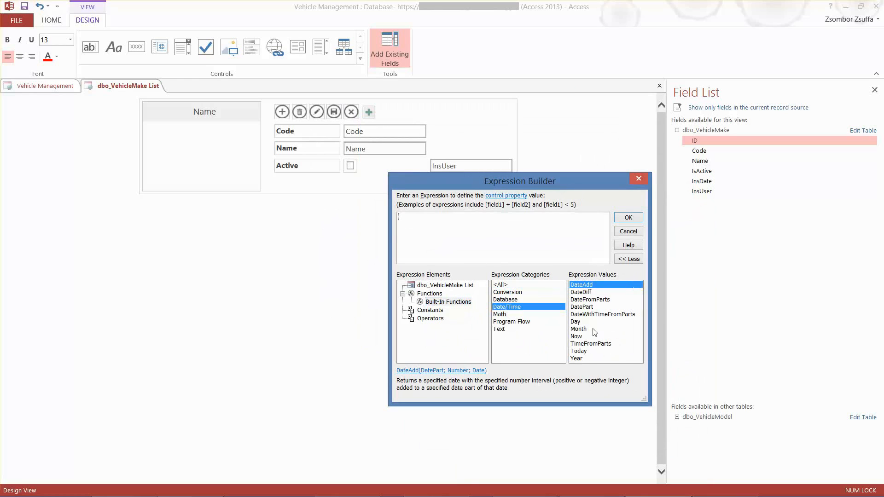
click(582, 337)
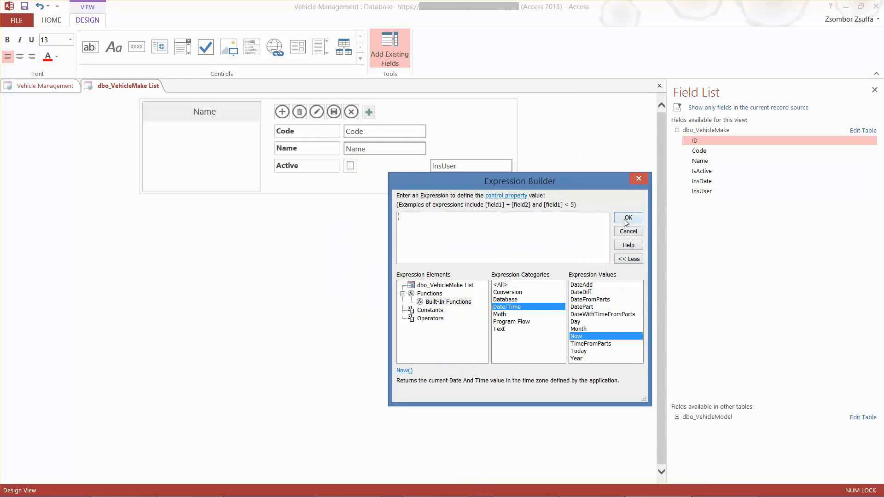
double_click(576, 337)
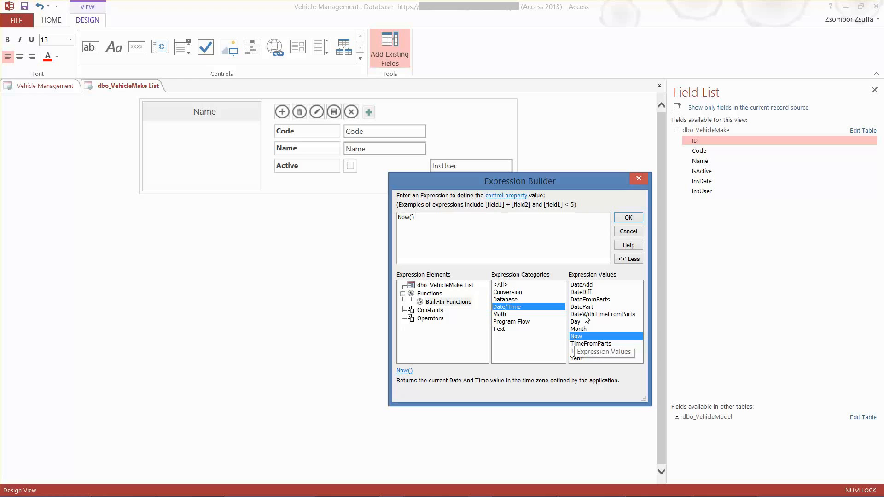
click(625, 220)
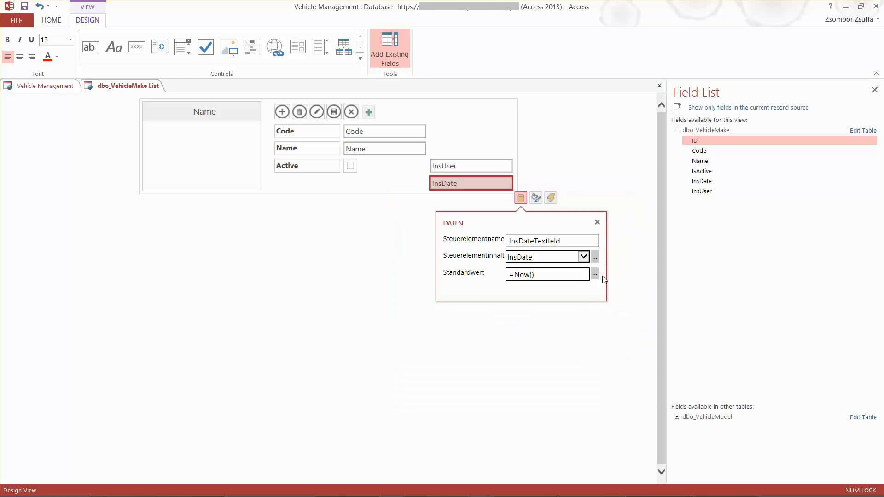
click(630, 230)
Set the InsUser text box's default value (Standardwert) to the built-in Database function UserEmailAddress() with the Expression Builder
click(447, 166)
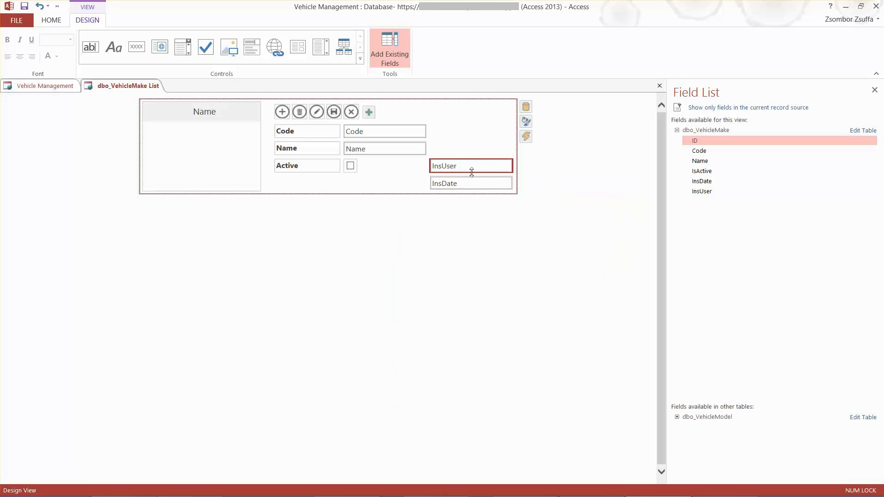
click(445, 164)
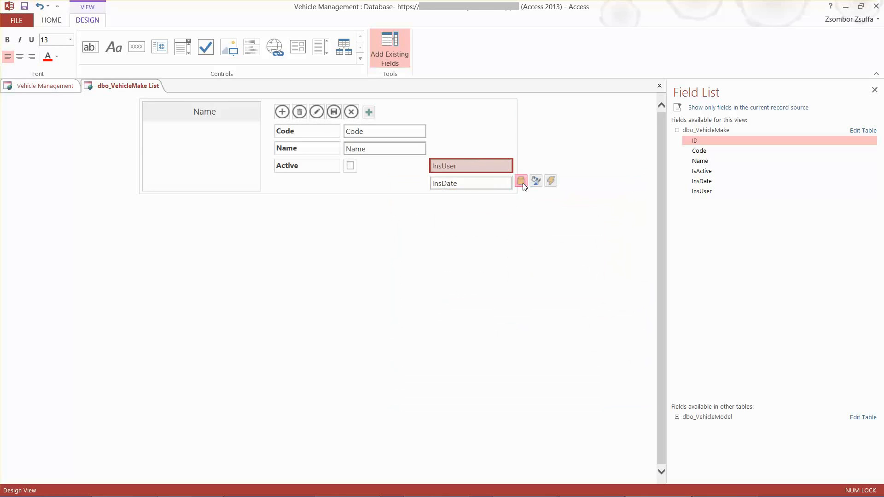
click(521, 181)
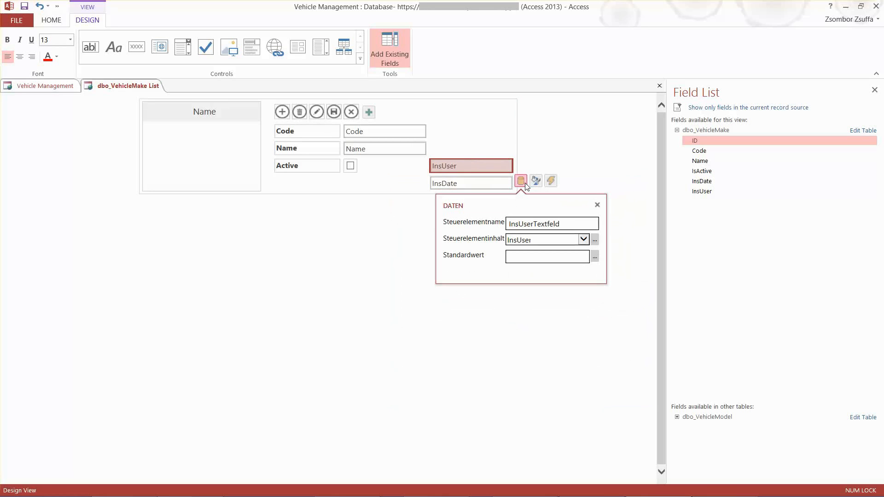
click(595, 256)
click(325, 208)
click(371, 215)
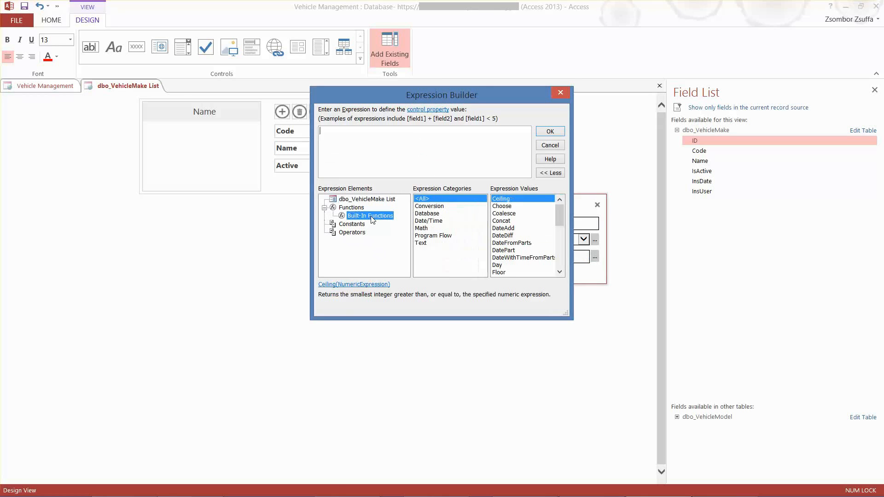
click(434, 214)
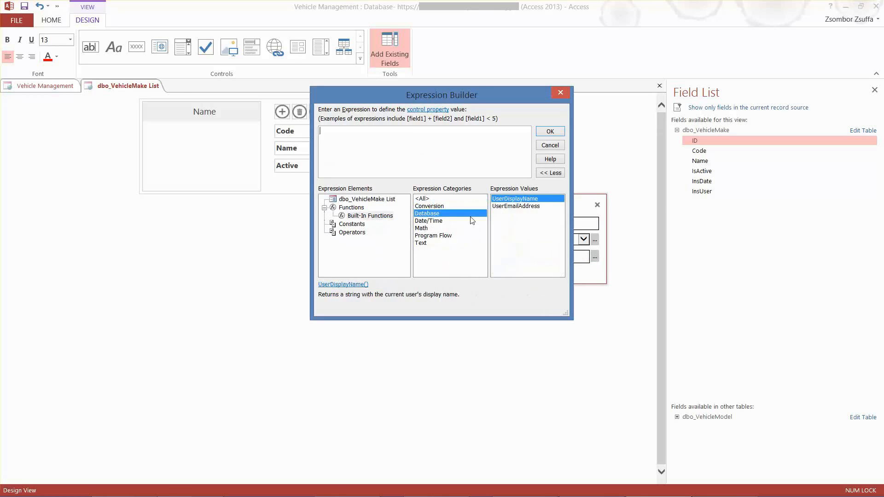
click(516, 207)
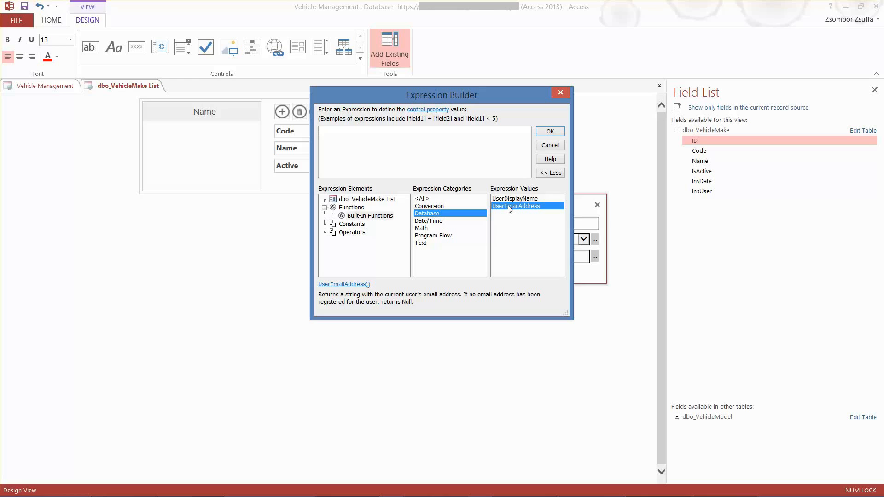
double_click(509, 206)
click(550, 133)
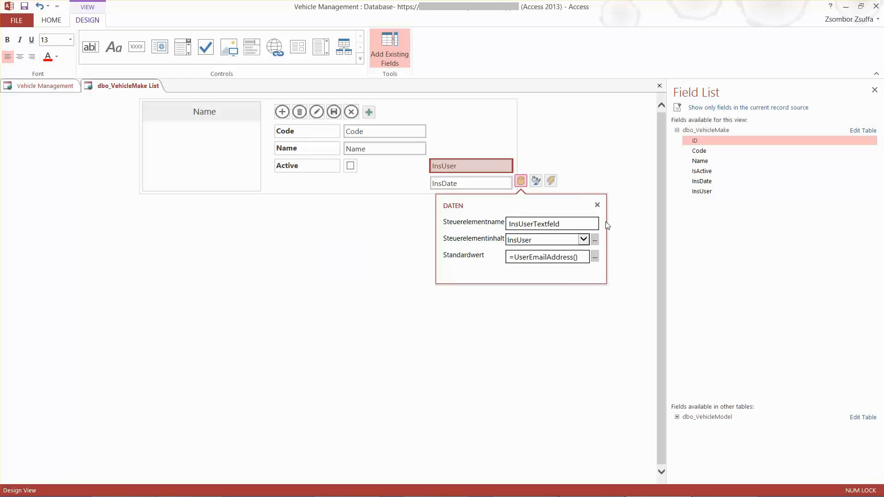
click(629, 205)
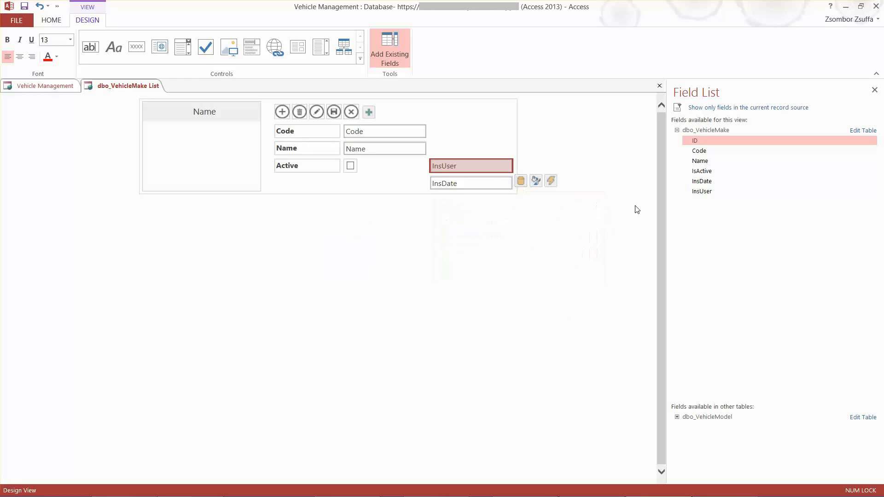
Review the InsUser text box's data settings, close them and select the text box again
double_click(457, 166)
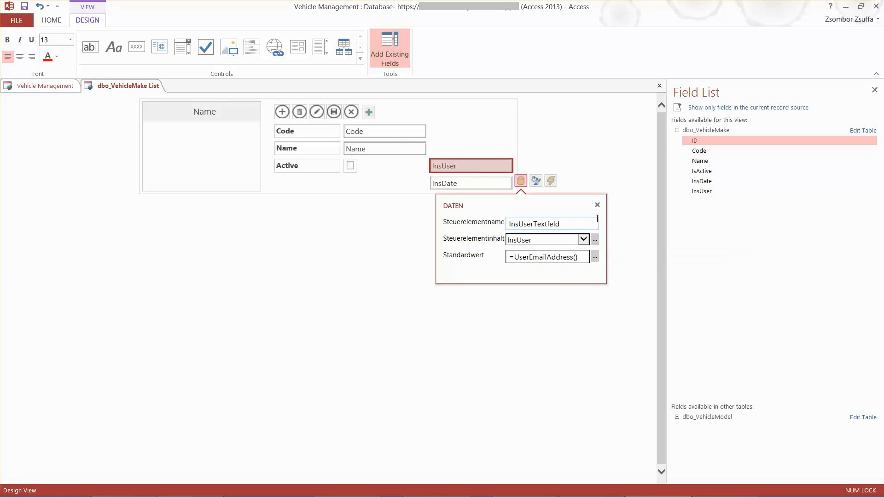
click(643, 208)
click(475, 165)
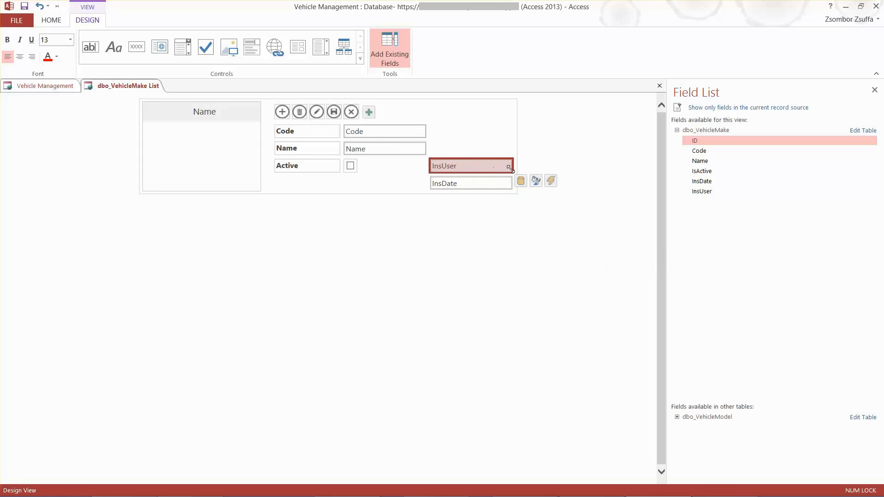
Set the InsUser text box's visibility (Sichtbar) to Ausgeblendet and disable it (Aktiviert off)
click(537, 181)
click(608, 239)
click(571, 251)
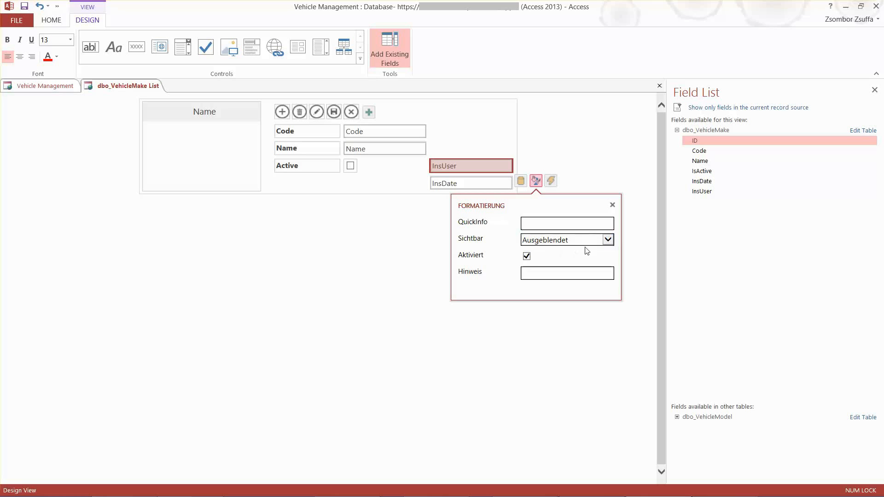
click(526, 257)
click(541, 375)
Set the InsDate text box's visibility (Sichtbar) to Ausgeblendet and turn off its Aktiviert option
double_click(444, 184)
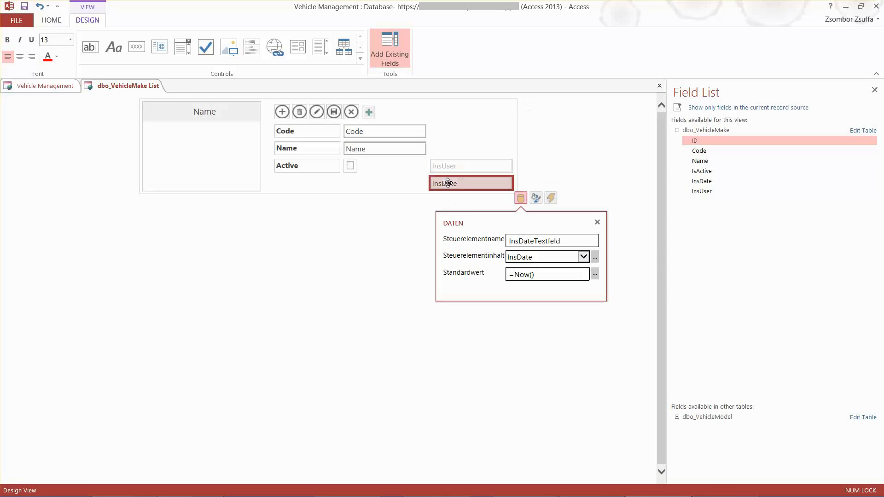
click(535, 197)
click(551, 258)
click(546, 267)
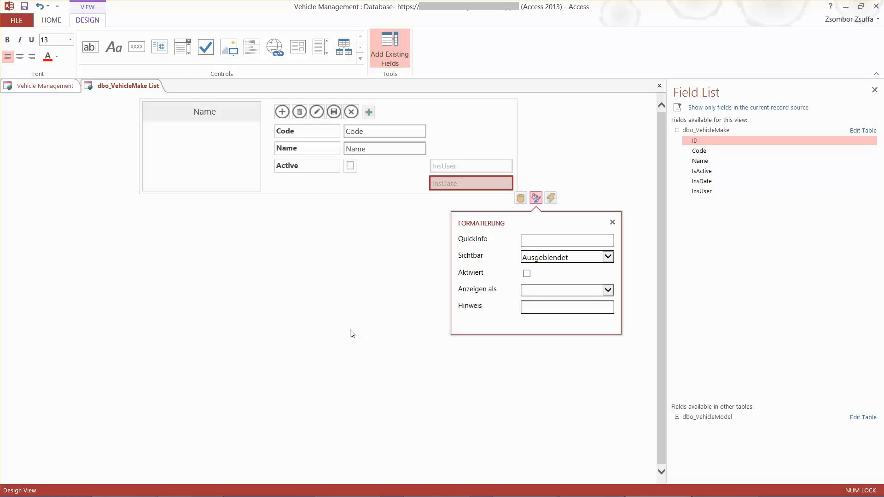
click(348, 315)
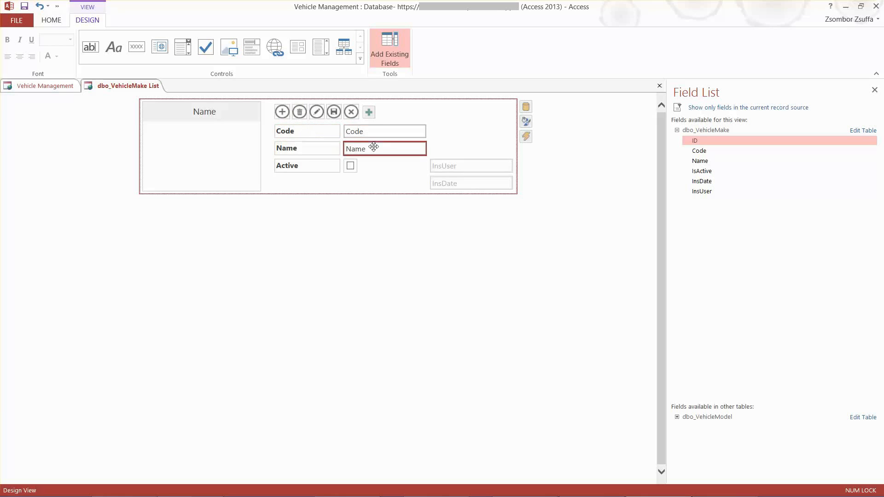
Right-align the text of the Code, Name and Active labels
click(313, 131)
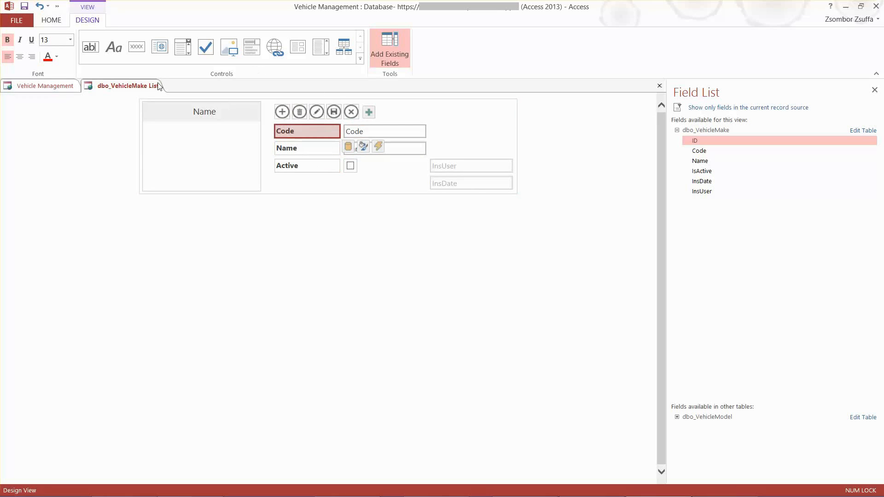
click(31, 56)
click(310, 148)
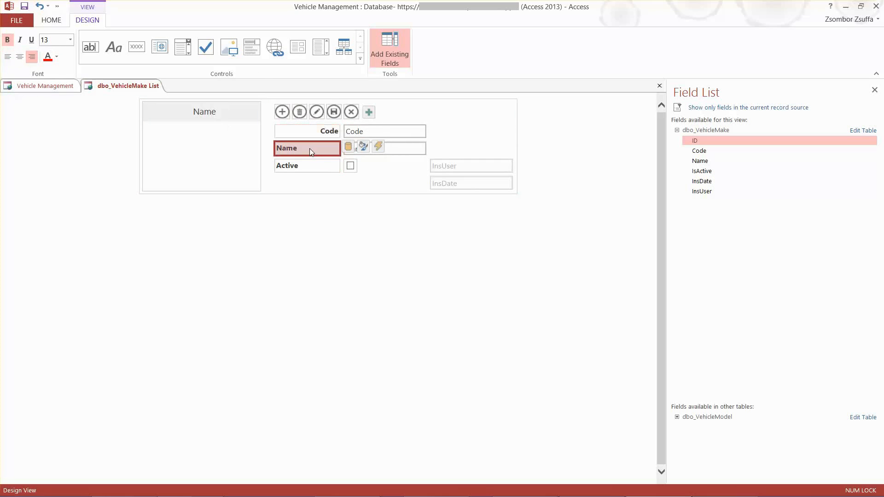
click(31, 56)
click(324, 166)
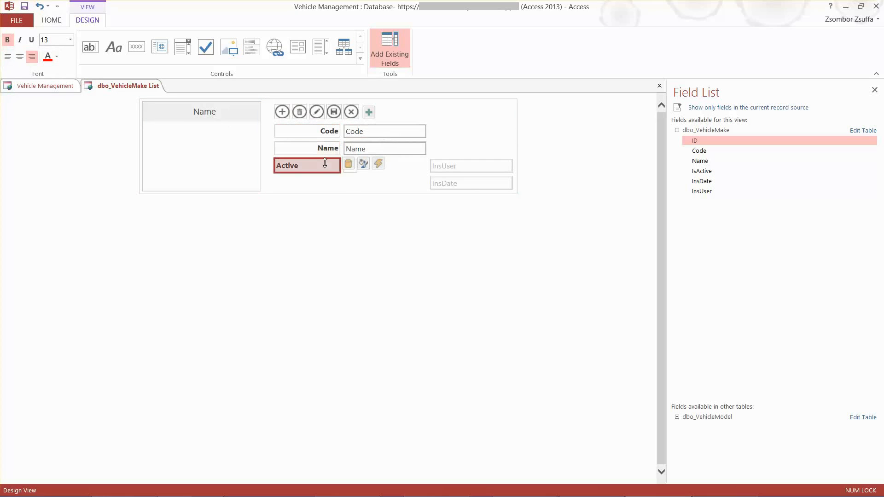
click(32, 56)
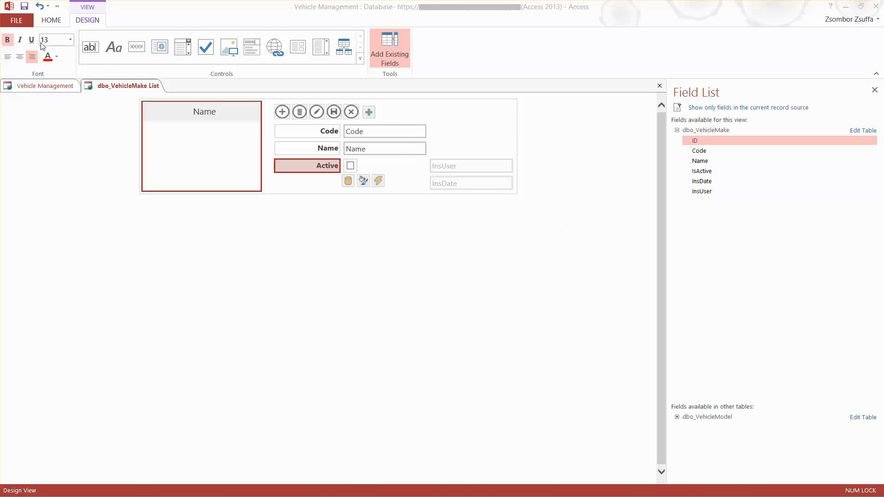
Open the Make table's Datasheet view for editing
click(37, 87)
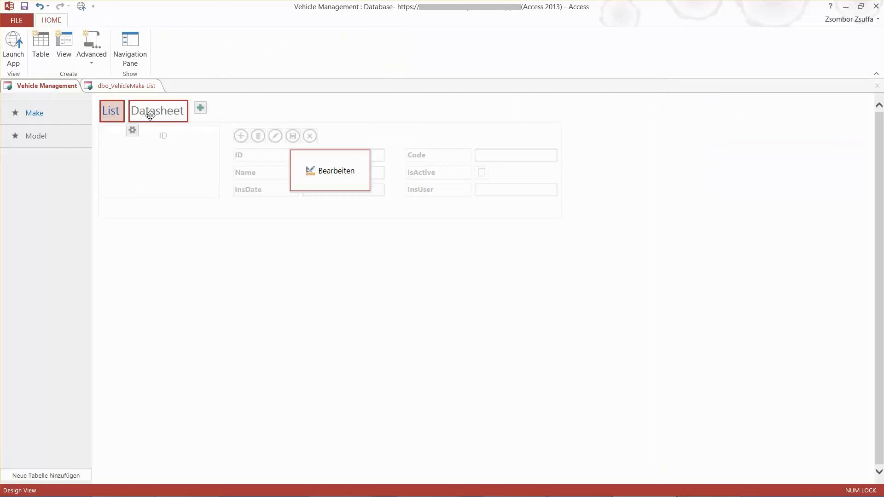
click(152, 118)
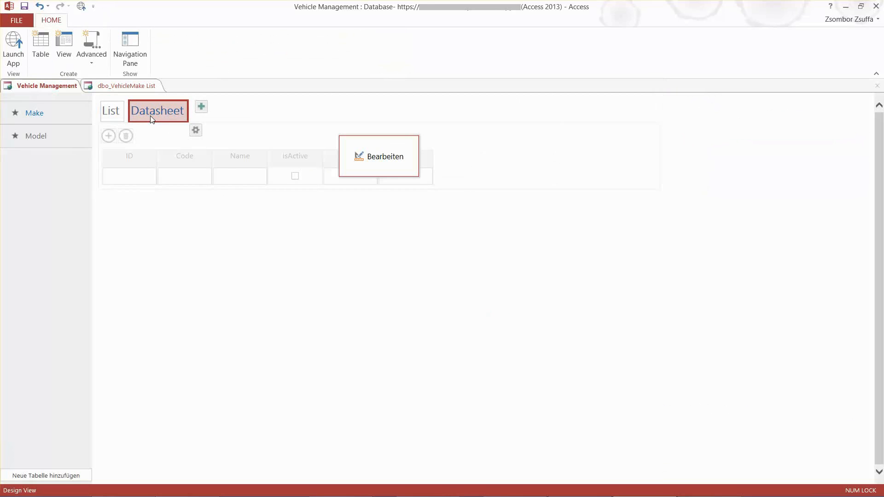
click(382, 159)
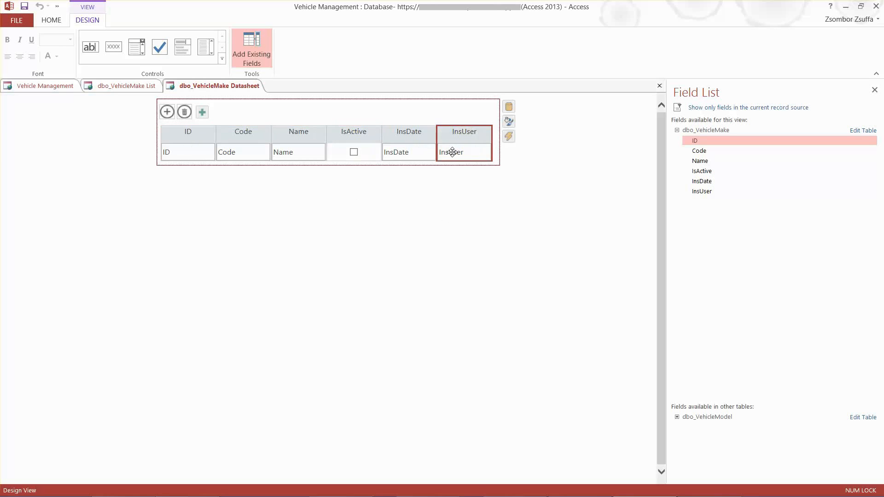
Set the default value (Standardwert) of the datasheet's InsUser column to the built-in Database function UserEmailAddress() with the Expression Builder
click(452, 152)
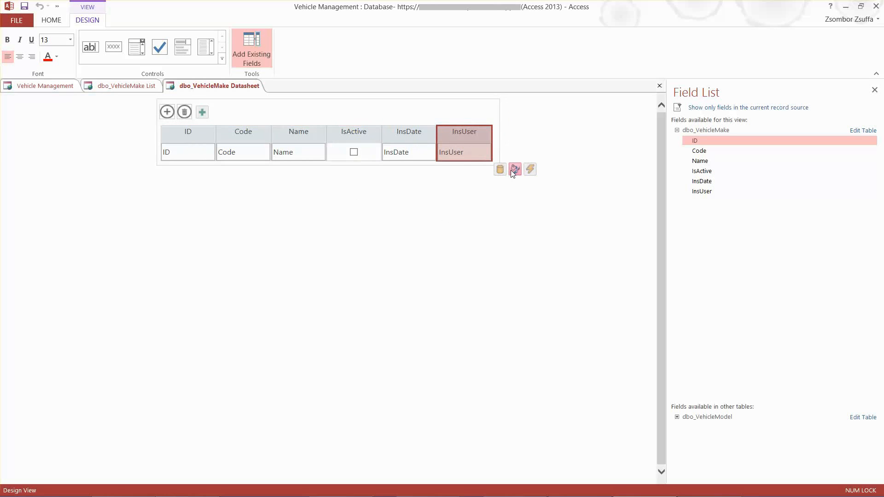
click(499, 169)
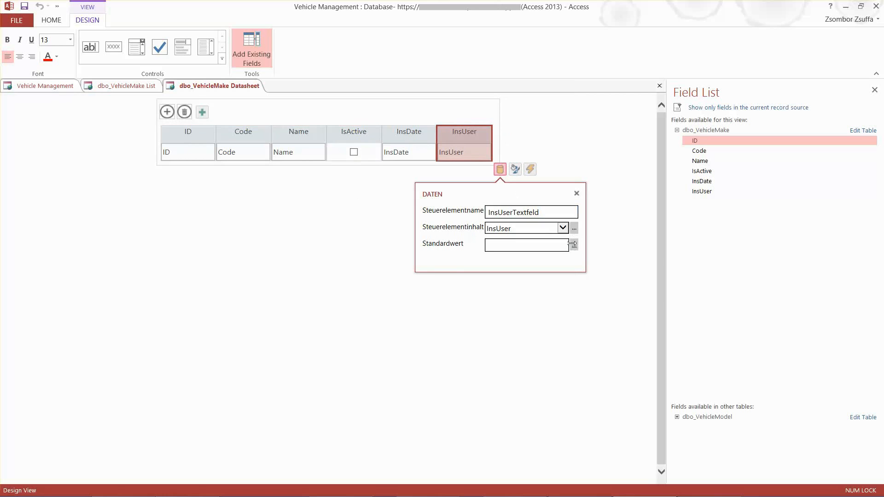
click(573, 244)
click(325, 209)
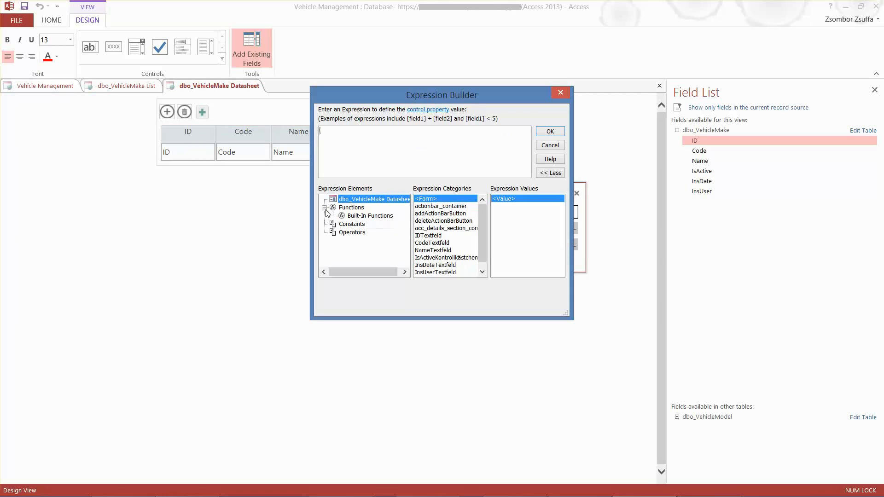
click(358, 216)
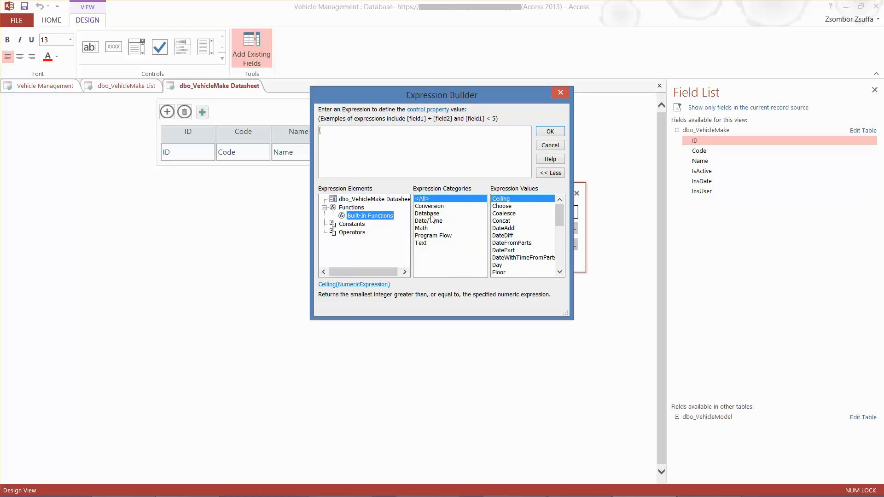
drag(446, 98, 529, 173)
click(518, 290)
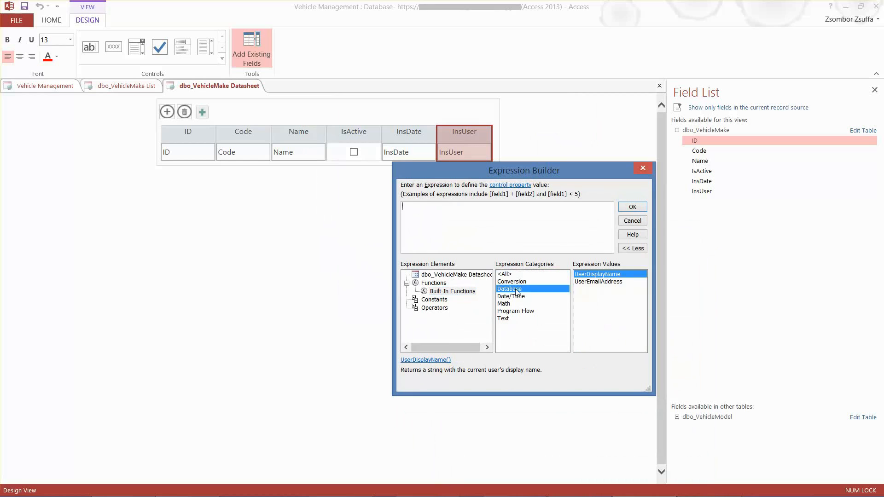
double_click(604, 281)
click(633, 207)
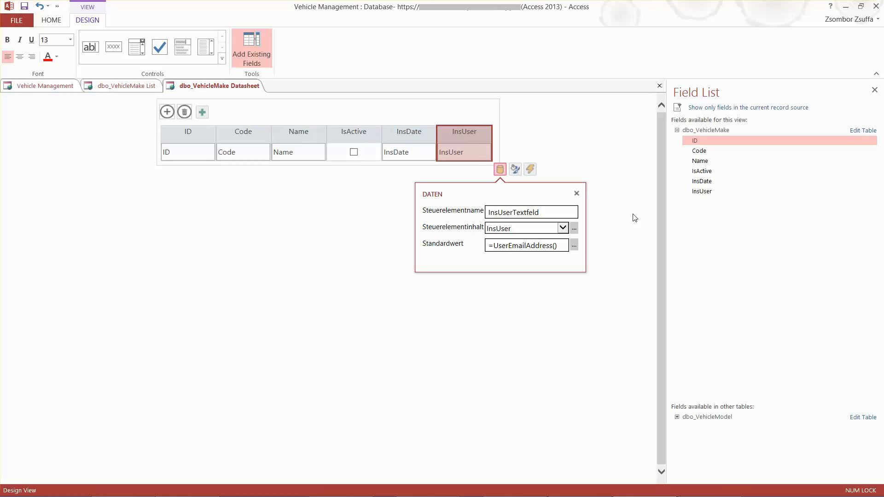
click(634, 217)
Set the default value (Standardwert) of the datasheet's InsDate column to the built-in Date/Time function Now() with the Expression Builder
click(404, 152)
click(407, 156)
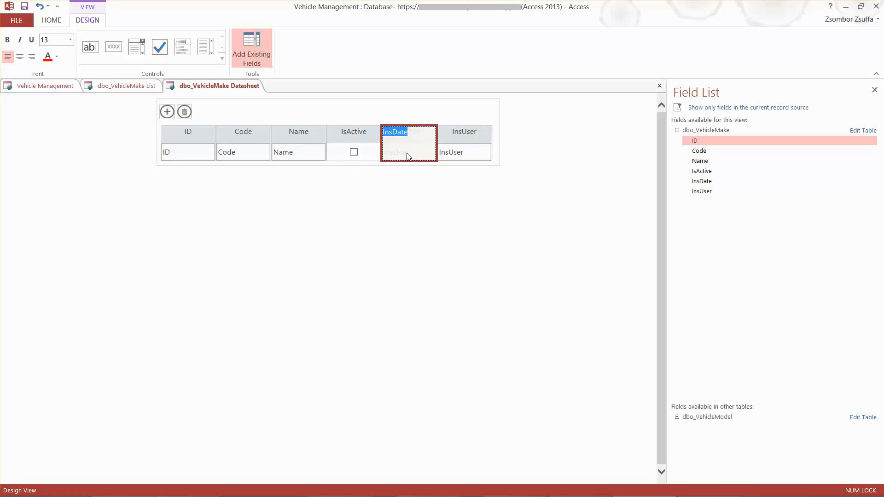
click(524, 217)
click(577, 215)
click(397, 153)
click(447, 170)
click(518, 245)
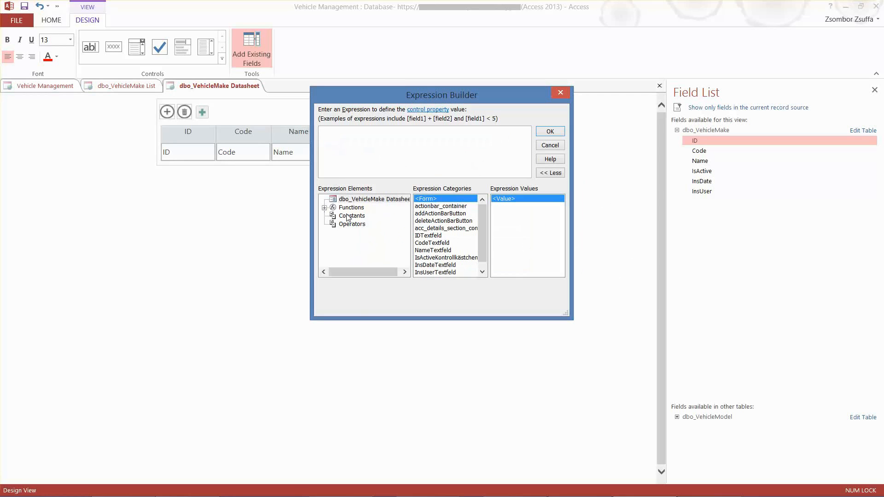
click(325, 208)
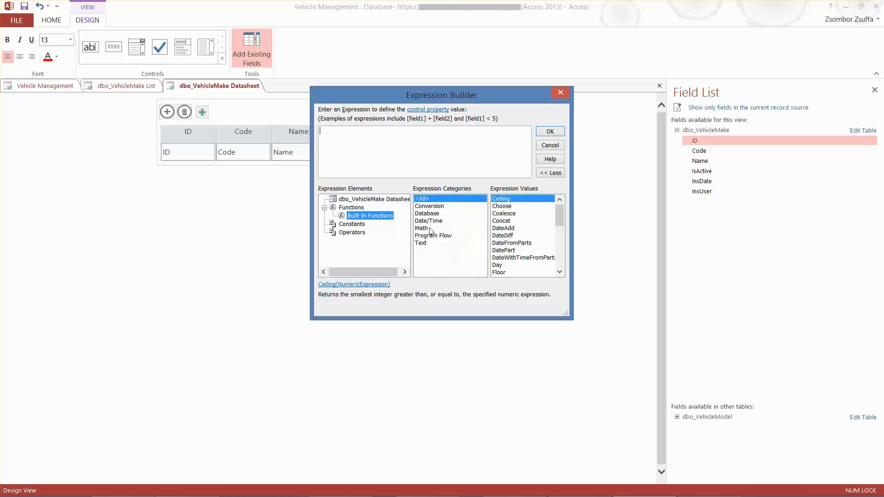
click(428, 221)
double_click(499, 250)
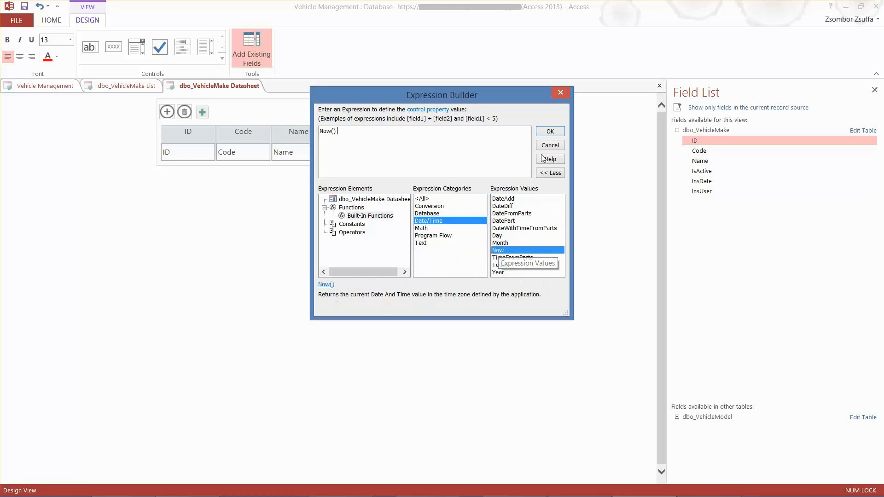
click(549, 133)
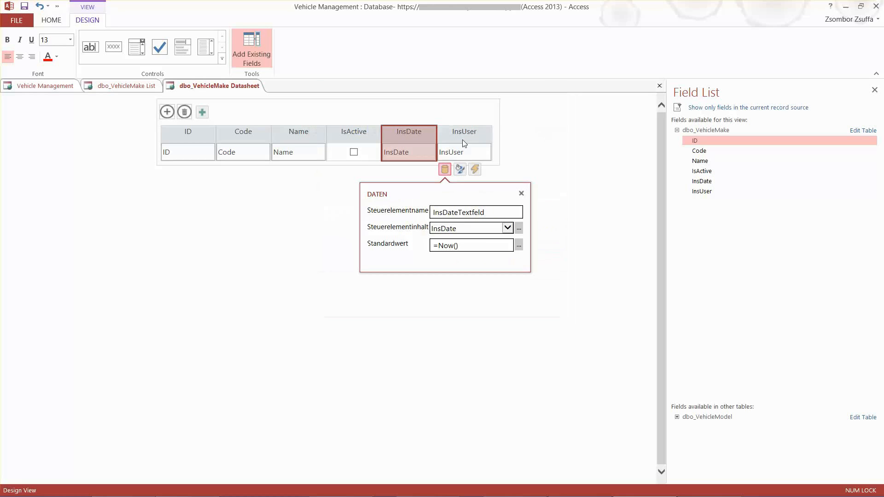
click(597, 260)
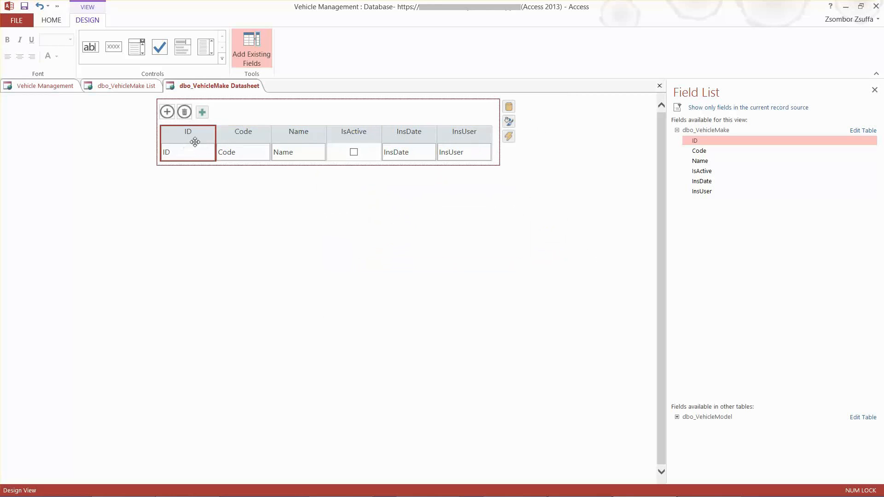
Disable the datasheet's InsDate column by clearing Aktiviert in its formatting settings
click(410, 158)
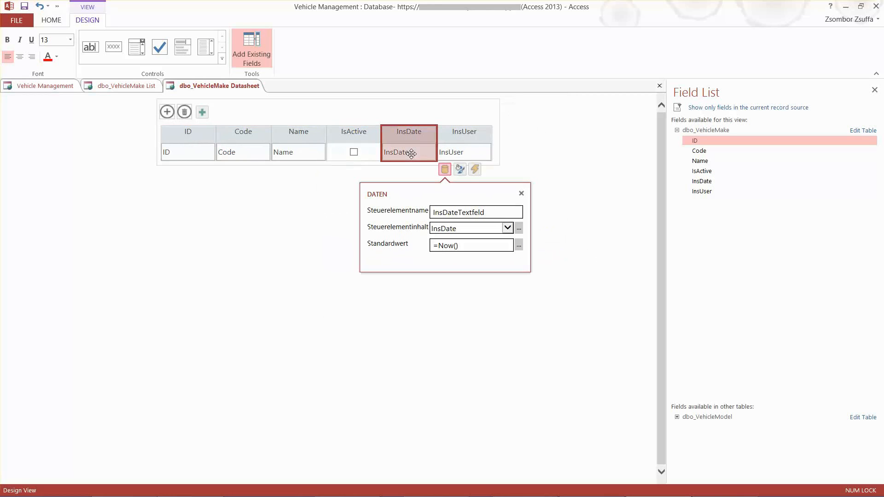
click(600, 192)
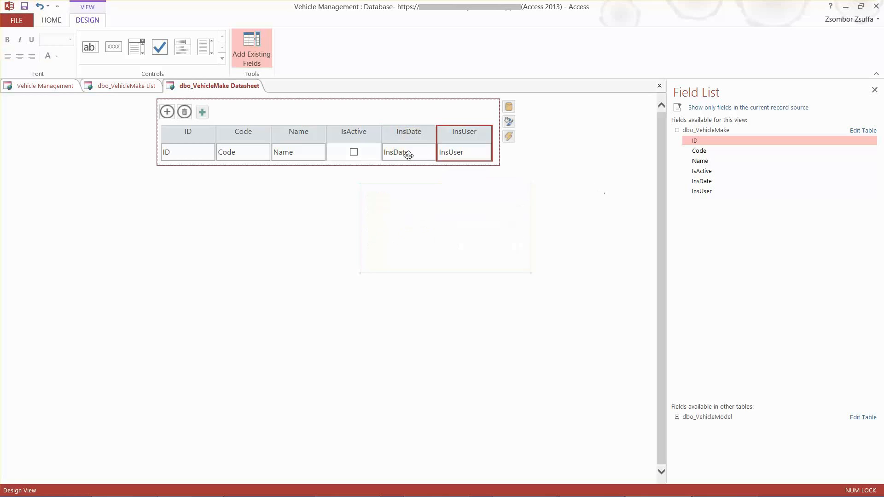
click(405, 153)
click(460, 170)
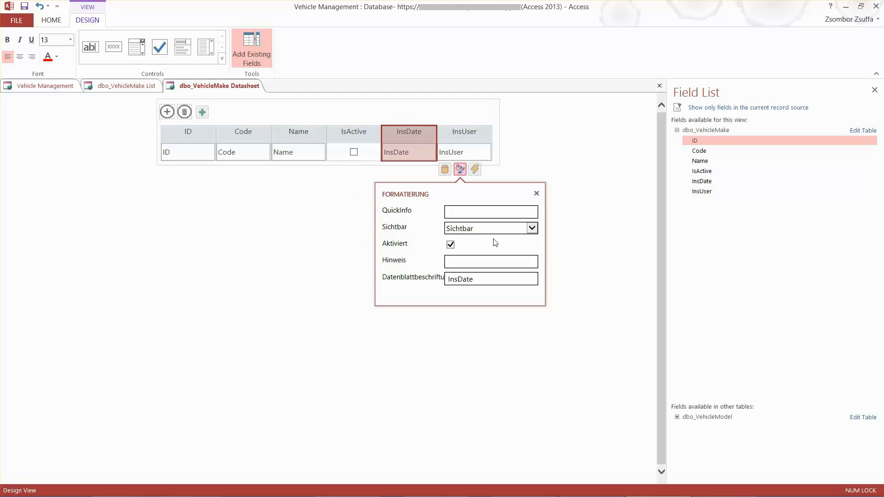
click(451, 245)
click(574, 237)
Disable the datasheet's InsUser column by clearing Aktiviert in its formatting settings
click(458, 152)
double_click(459, 152)
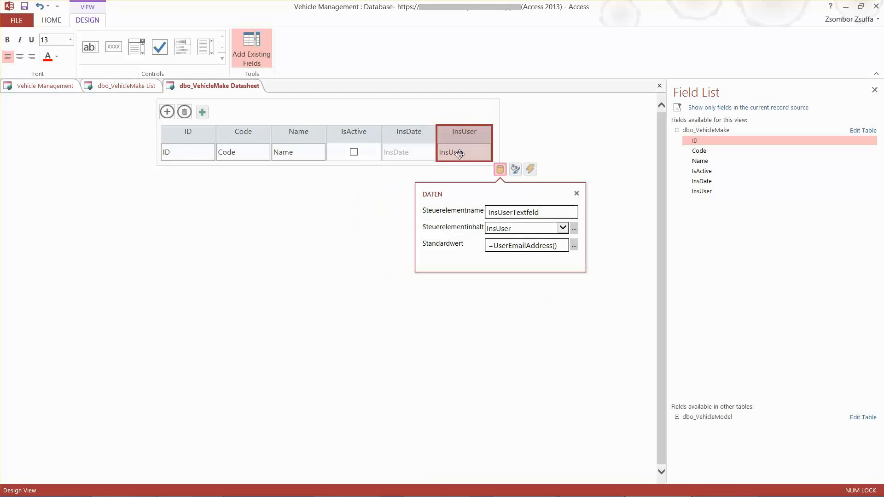
click(515, 170)
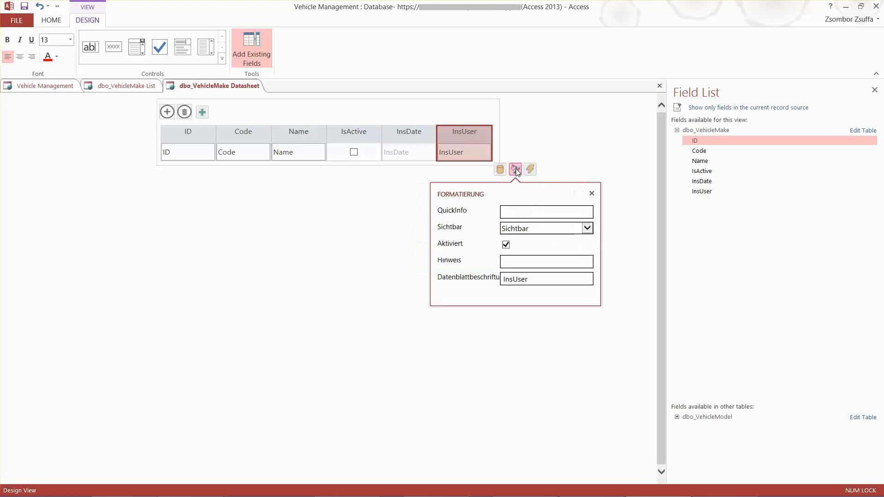
click(506, 245)
click(622, 244)
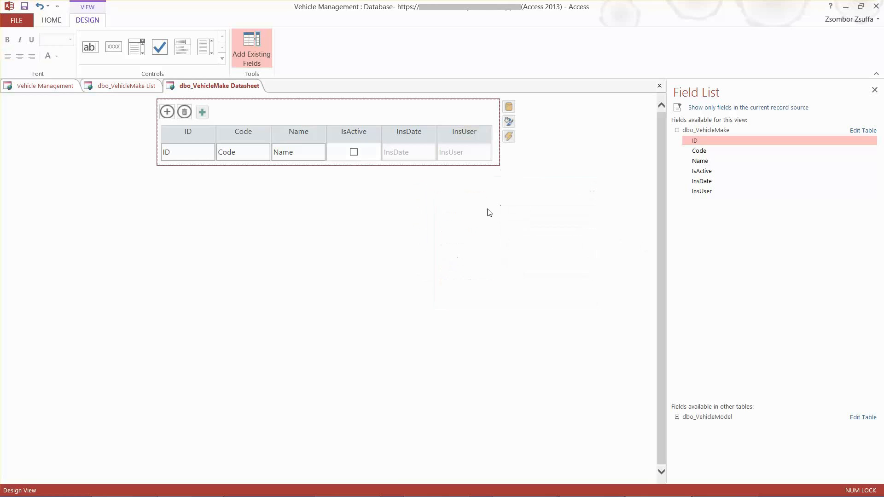
Disable the datasheet's ID column by clearing Aktiviert in its formatting settings
double_click(179, 154)
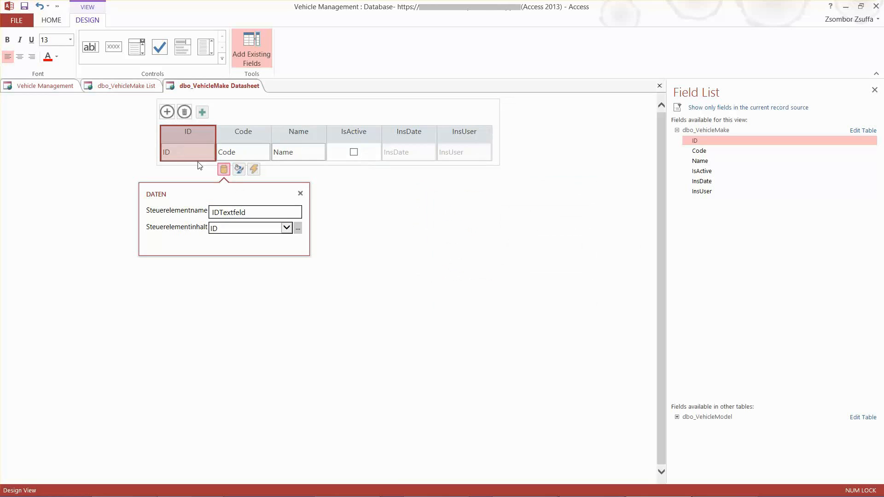
click(240, 171)
click(229, 243)
click(420, 291)
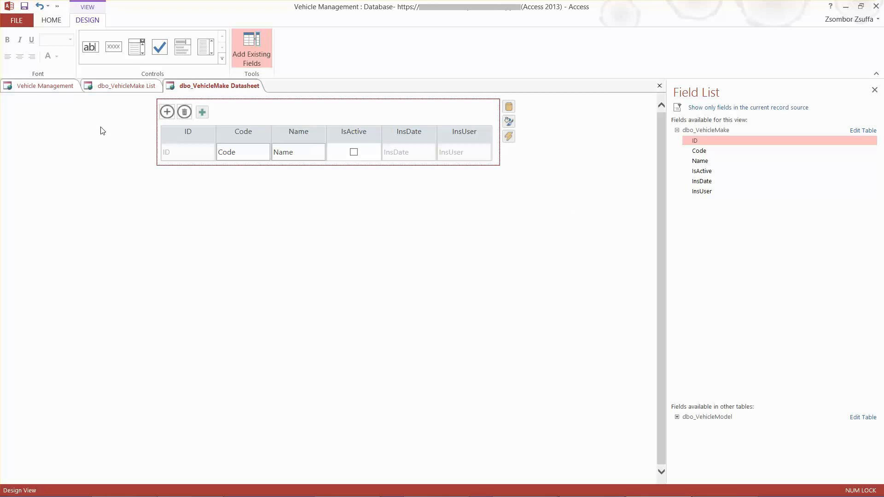
Save the Make List view and close both the dbo_VehicleMake List and dbo_VehicleMake Datasheet design views
click(35, 88)
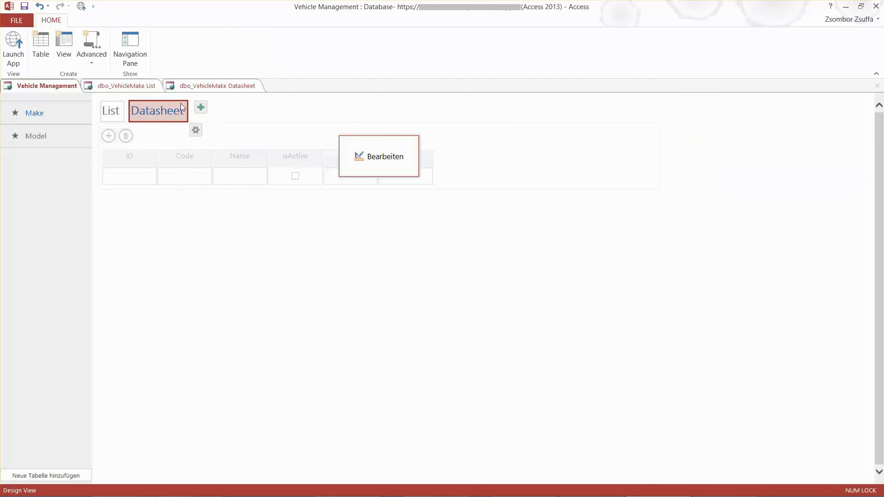
click(379, 157)
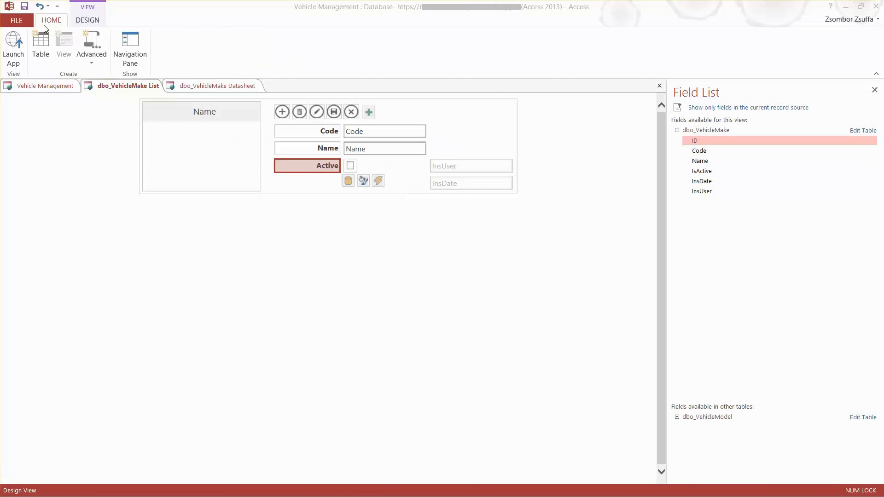
click(25, 8)
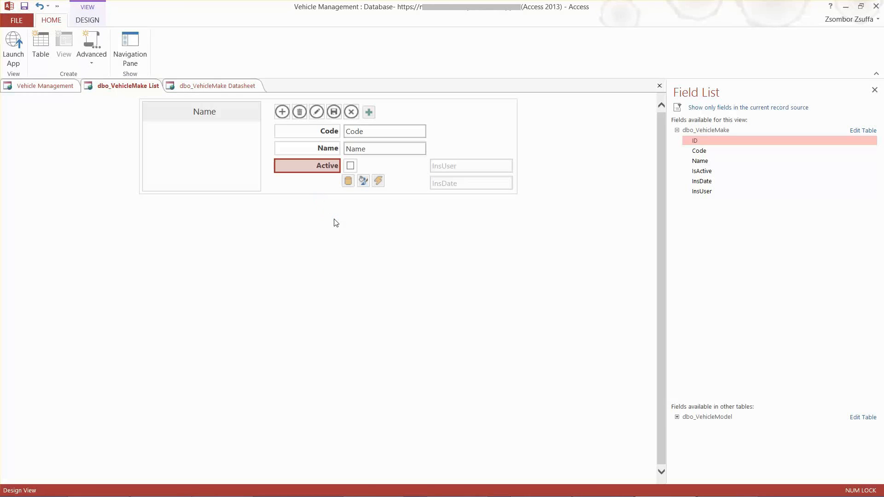
right_click(131, 89)
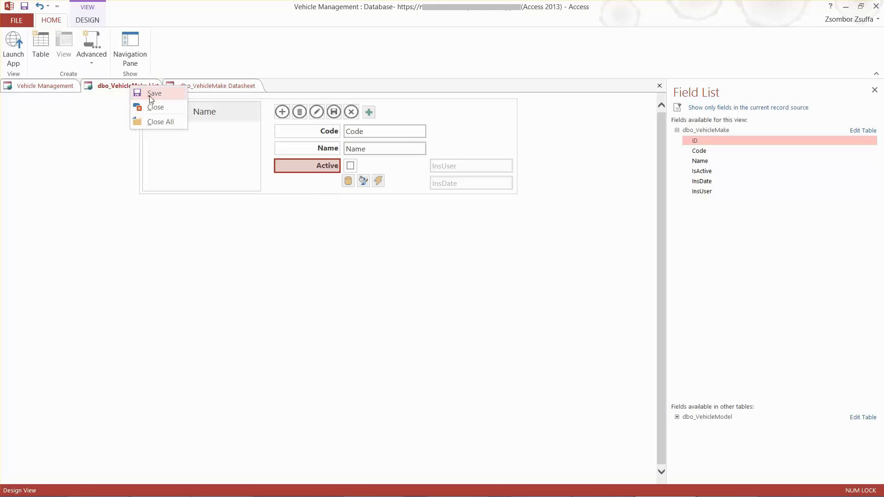
click(153, 107)
click(134, 88)
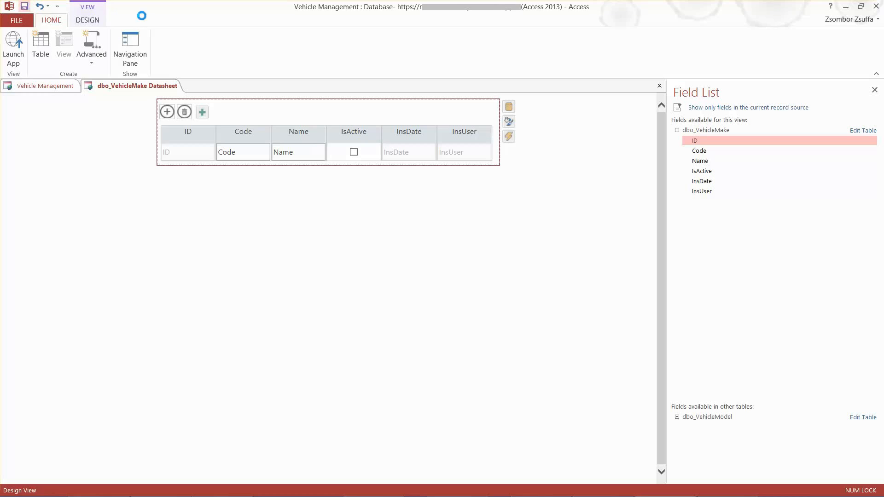
right_click(141, 87)
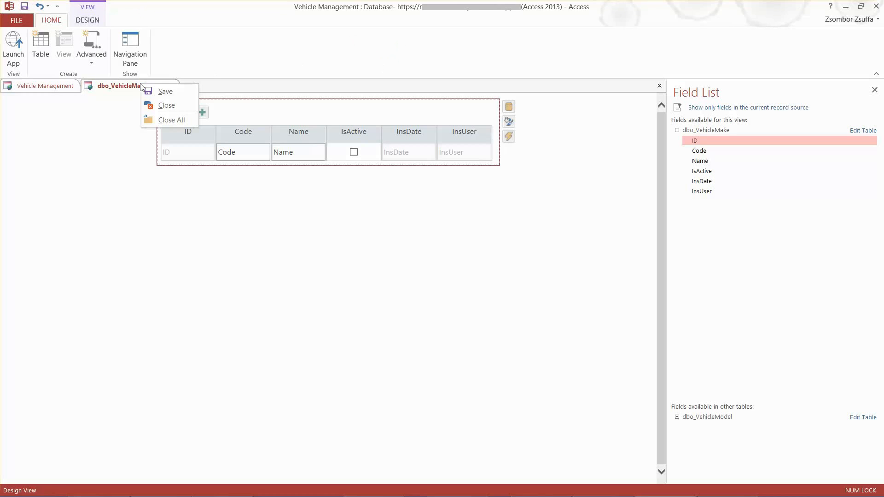
click(169, 106)
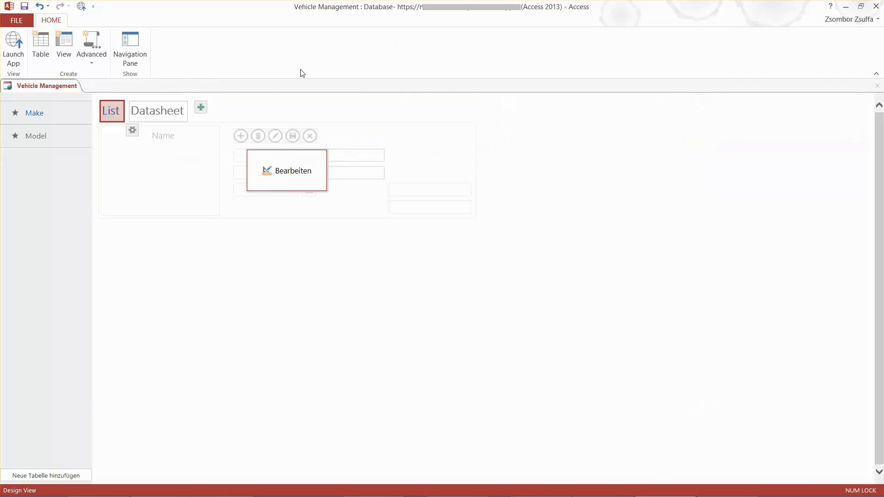
Launch the app in the browser and save a new make with code 01, name Mazda and Active checked
click(13, 53)
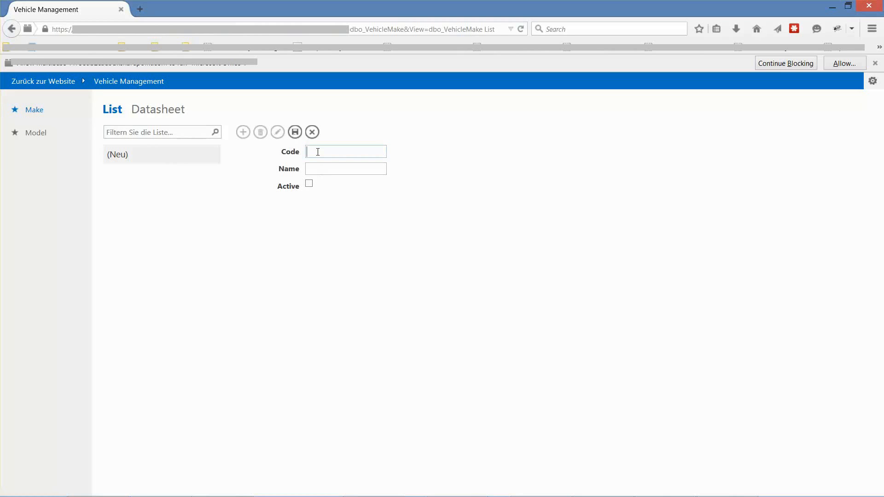
key(Tab)
text(Ma)
click(310, 185)
click(295, 133)
Add and save a second make with code 02, name BMW and Active checked in the List view
click(242, 132)
key(Tab)
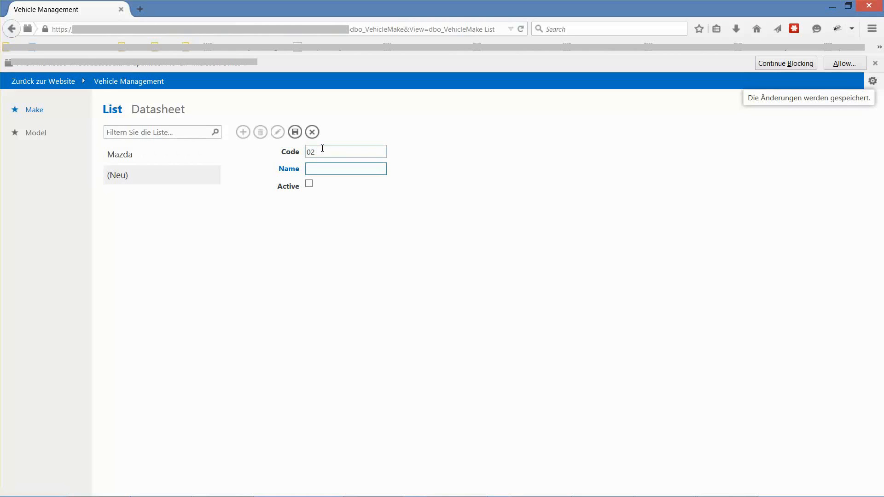
text(BMW)
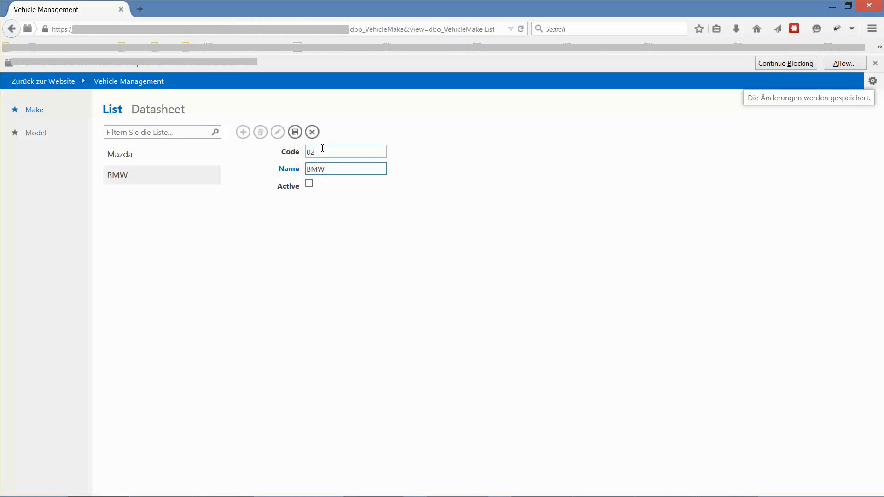
click(310, 185)
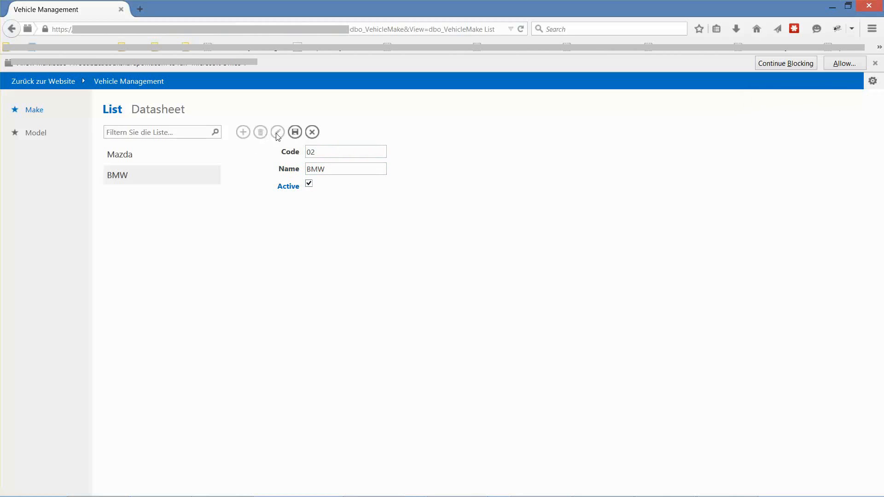
click(295, 132)
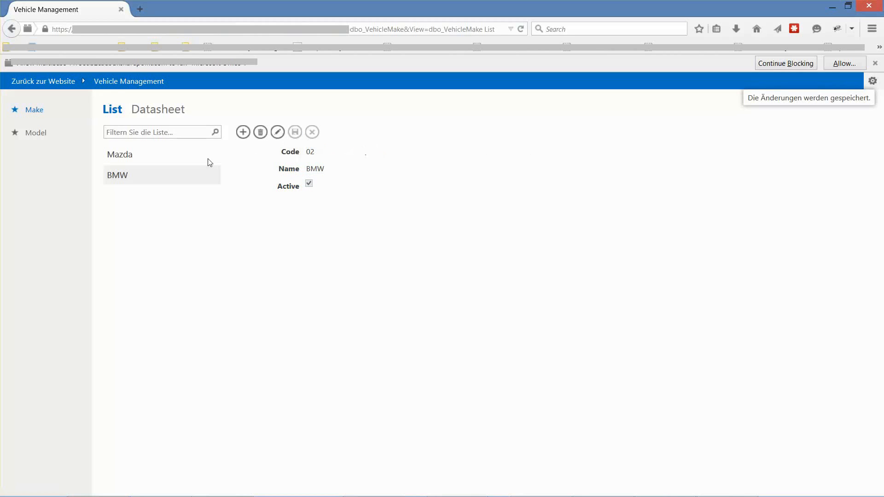
Compare the saved details of the Mazda and BMW makes in the list and open BMW in edit mode
click(130, 159)
click(130, 177)
click(132, 162)
click(132, 173)
click(134, 162)
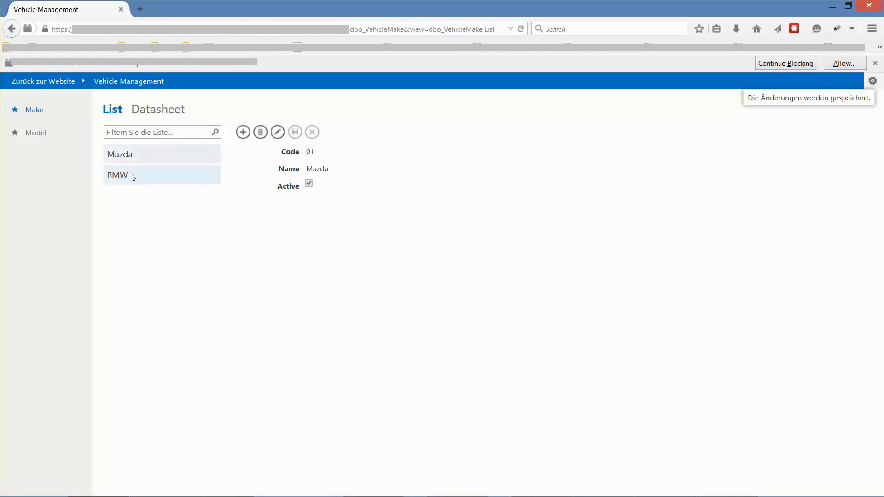
click(132, 178)
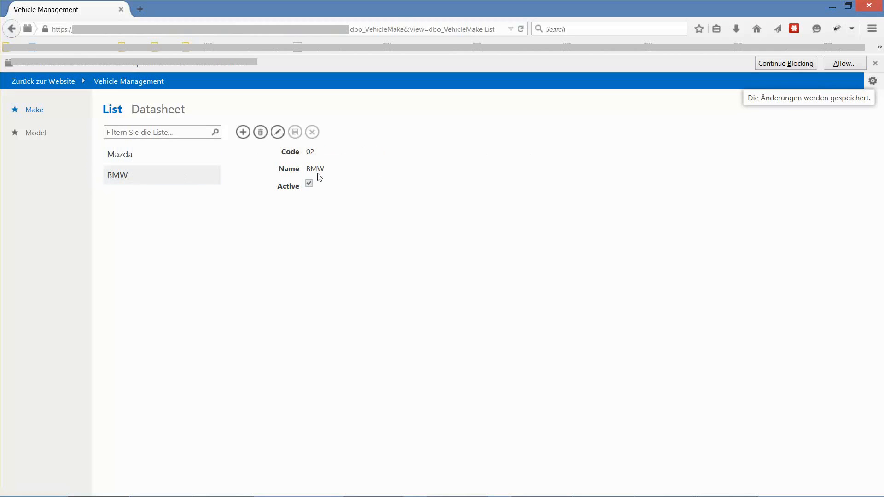
click(278, 133)
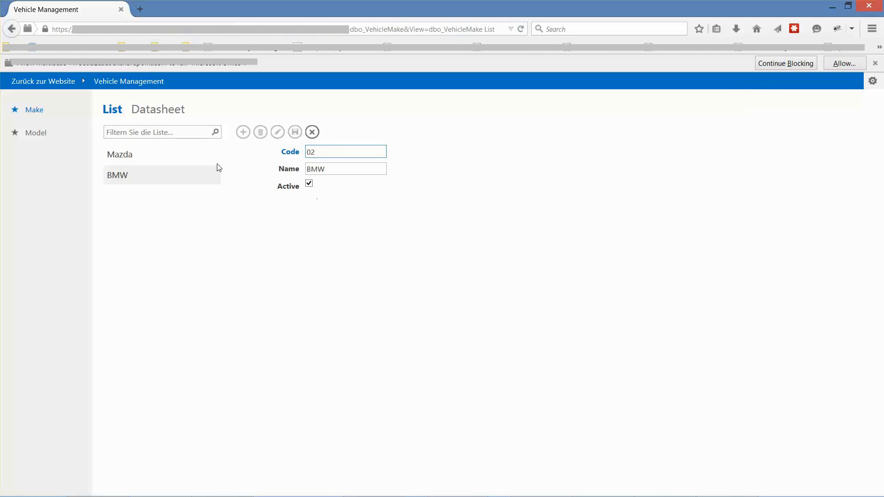
Add a third make in the Datasheet view with code 03, name Toyota and IsActive checked
click(158, 111)
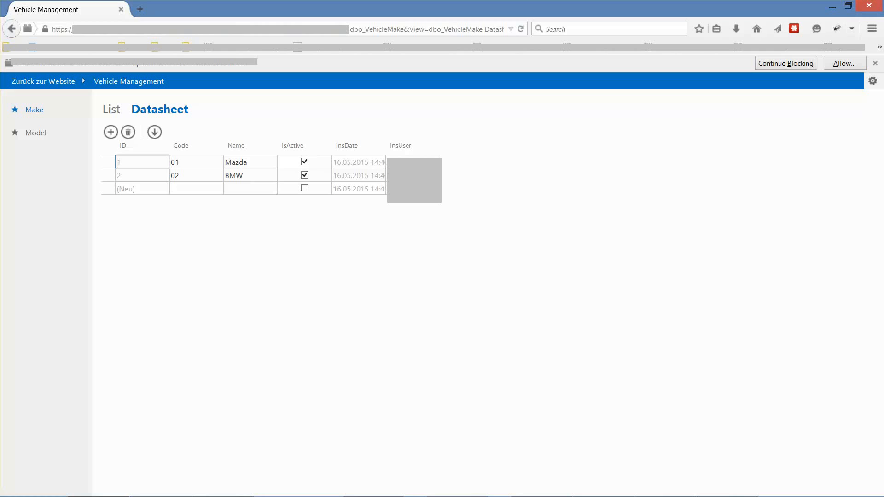
click(194, 191)
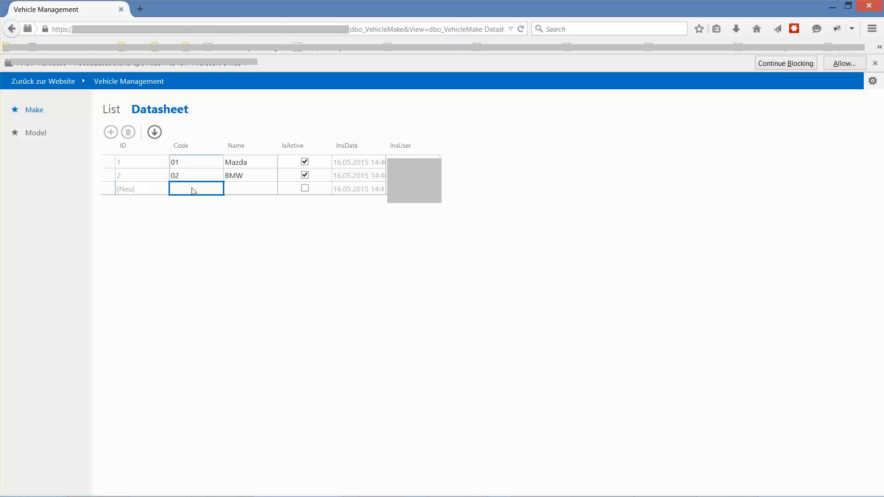
text(03)
key(Tab)
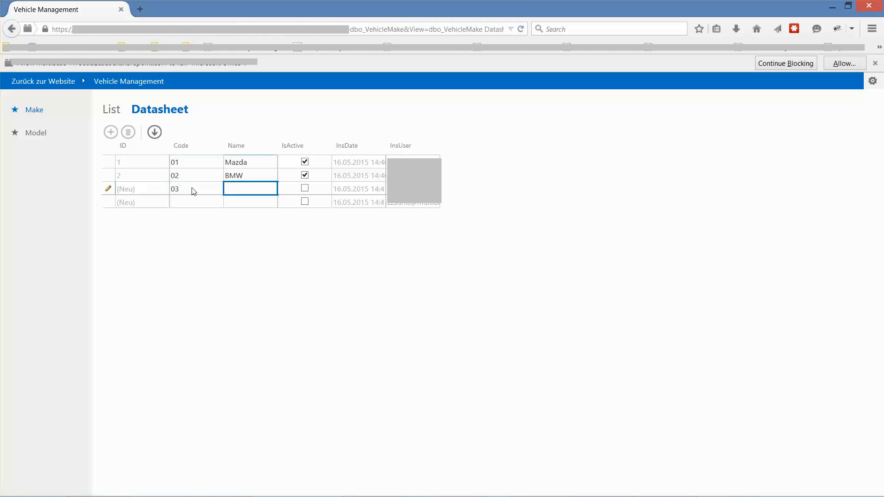
text(Toyota)
click(305, 190)
click(243, 207)
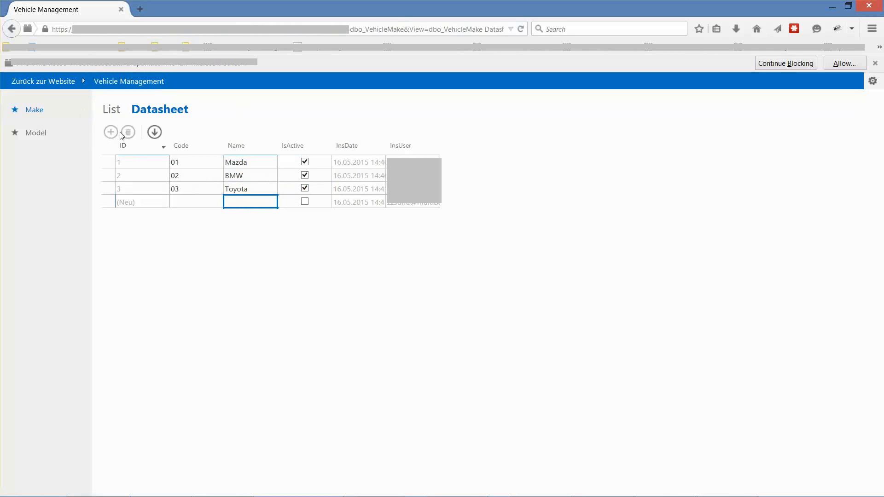
Check the details of the Toyota, BMW and Mazda makes in the List view
click(118, 115)
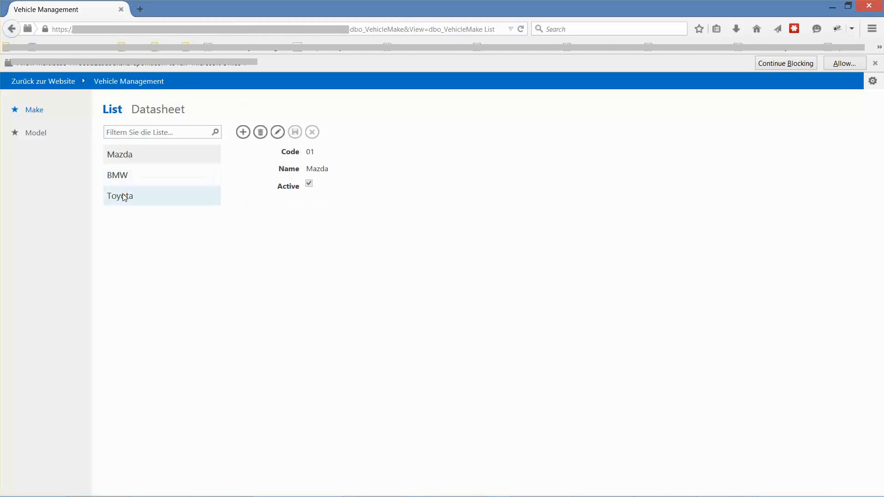
click(124, 197)
click(120, 177)
click(116, 195)
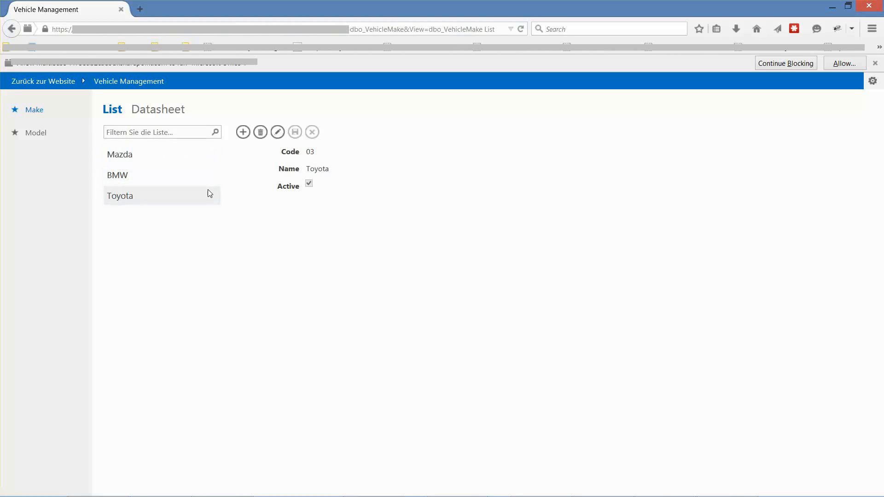
click(133, 155)
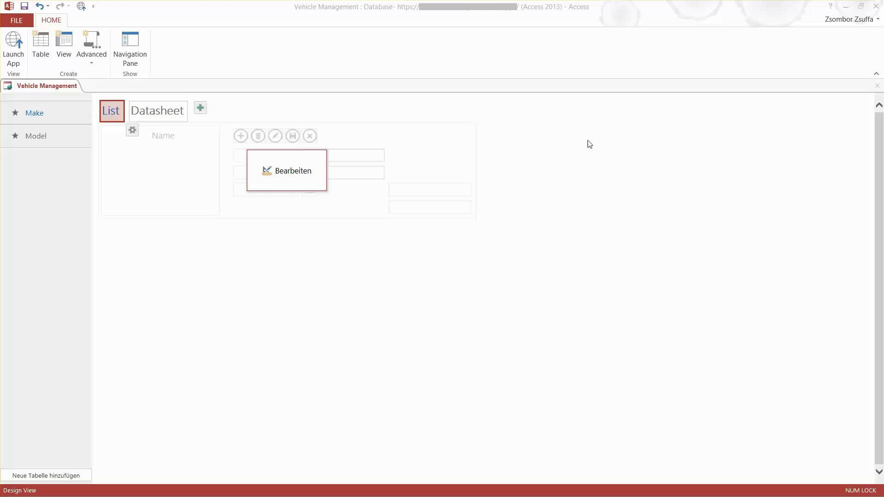
Back in Access, edit the Make List view and set the Active checkbox's default value (Standardwert) to Ja
click(283, 179)
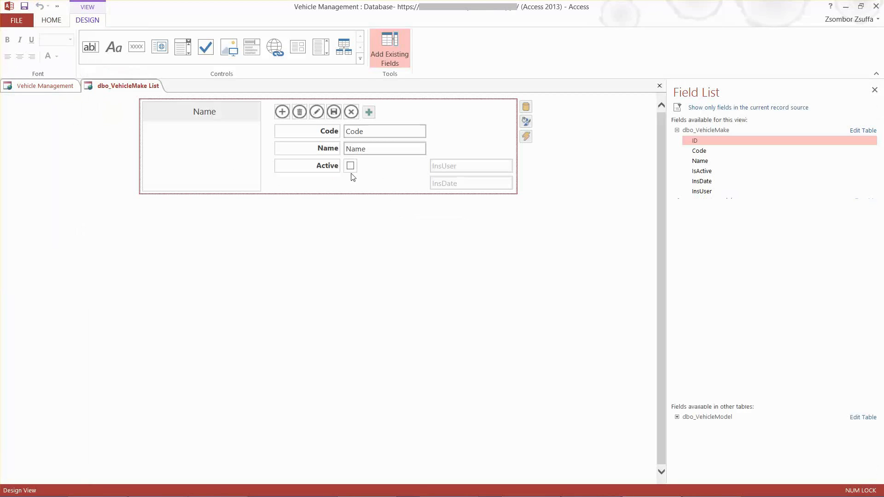
click(350, 166)
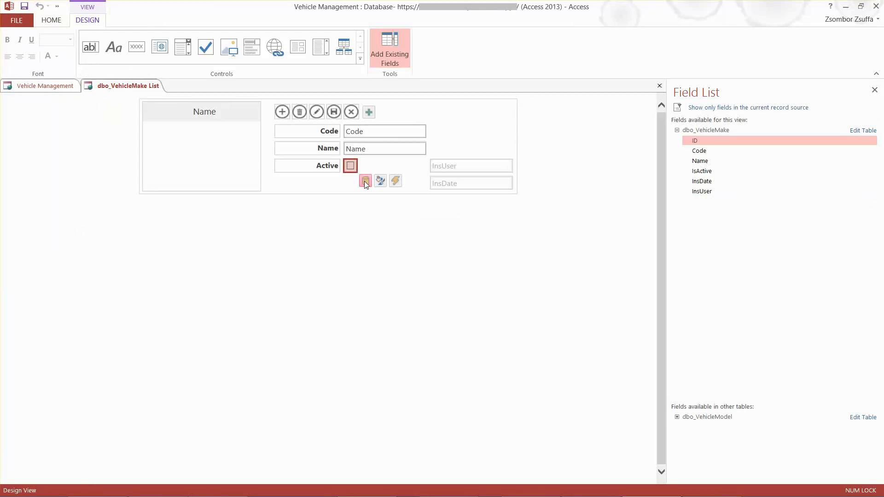
click(365, 181)
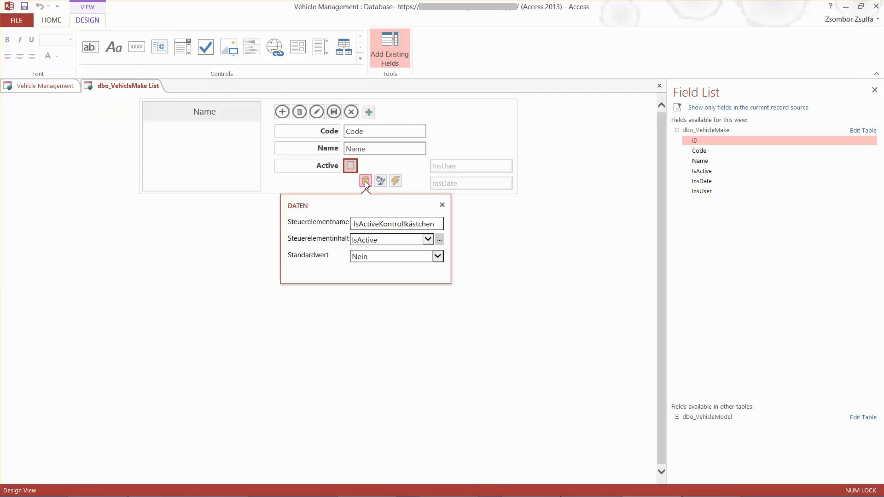
click(438, 256)
click(358, 247)
click(514, 251)
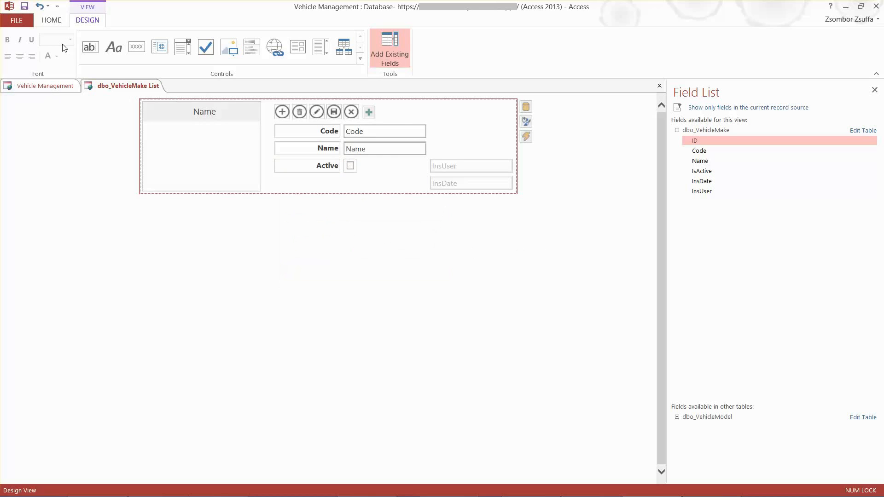
Save and close the dbo_VehicleMake List view
click(24, 6)
right_click(133, 88)
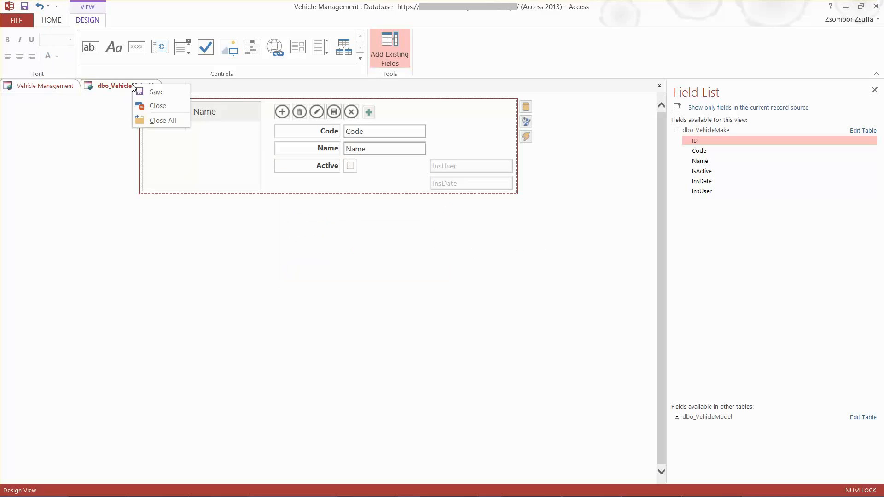
click(158, 105)
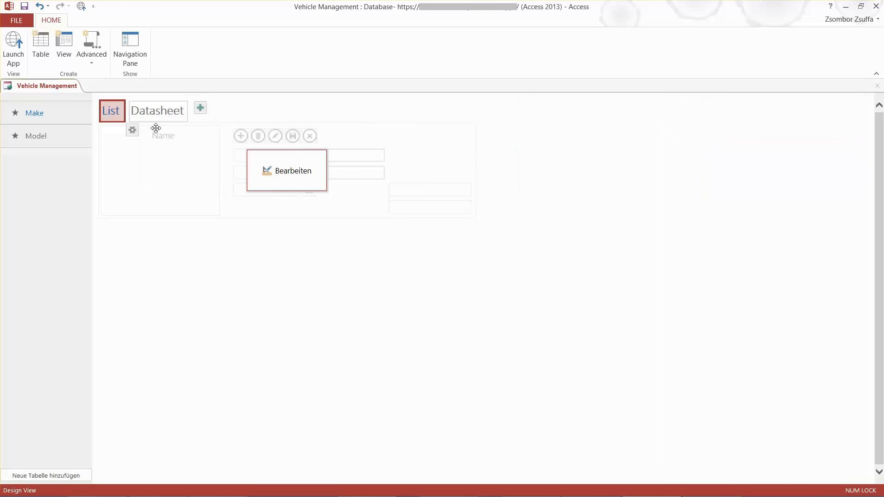
Open the Make Datasheet view for editing and rename the IsActive column header to Active
click(173, 112)
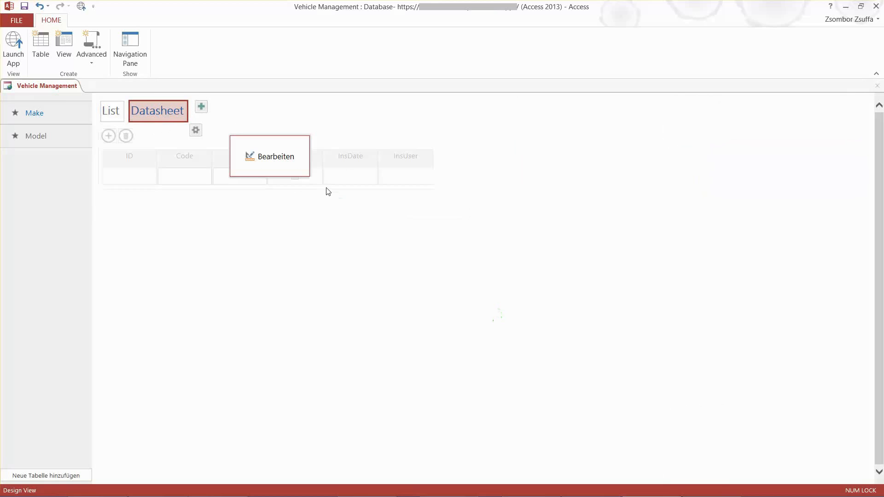
click(268, 156)
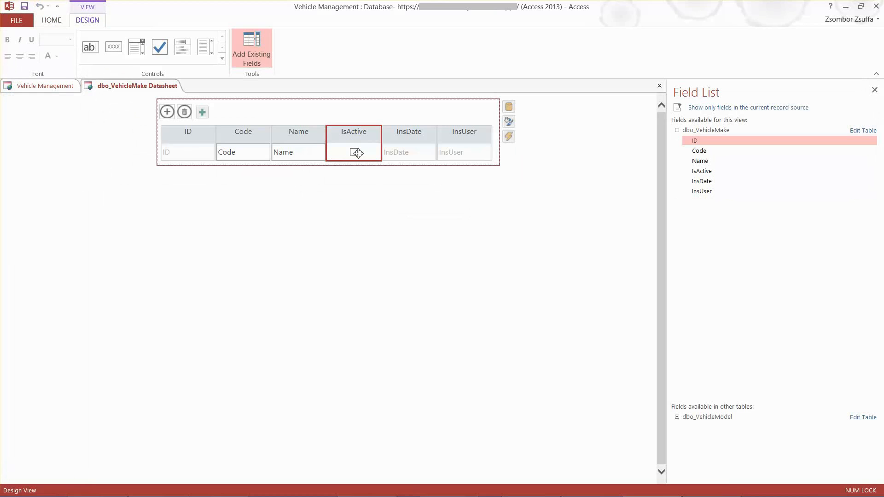
double_click(352, 133)
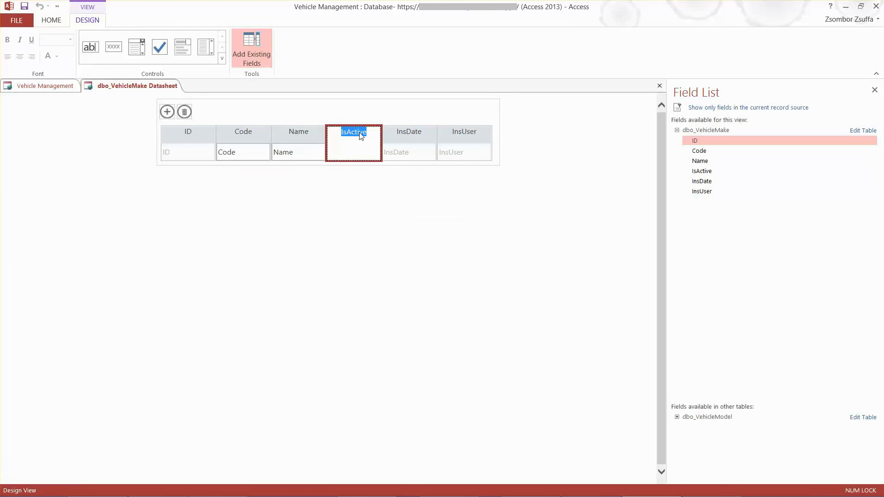
text(Active)
click(364, 203)
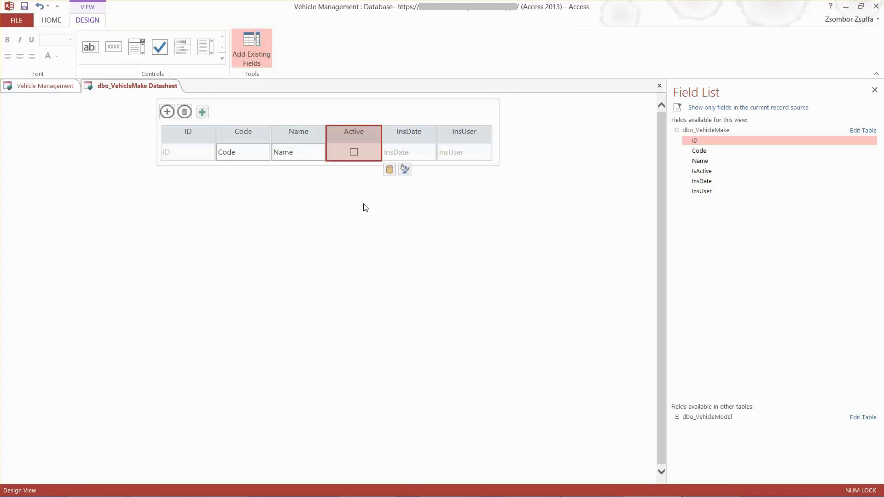
Set the default value (Standardwert) of the datasheet's Active column to Ja
click(354, 152)
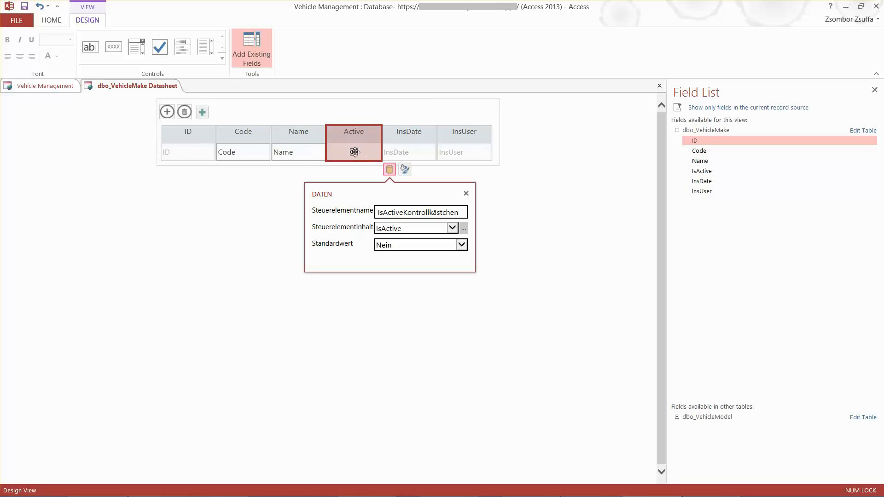
click(461, 246)
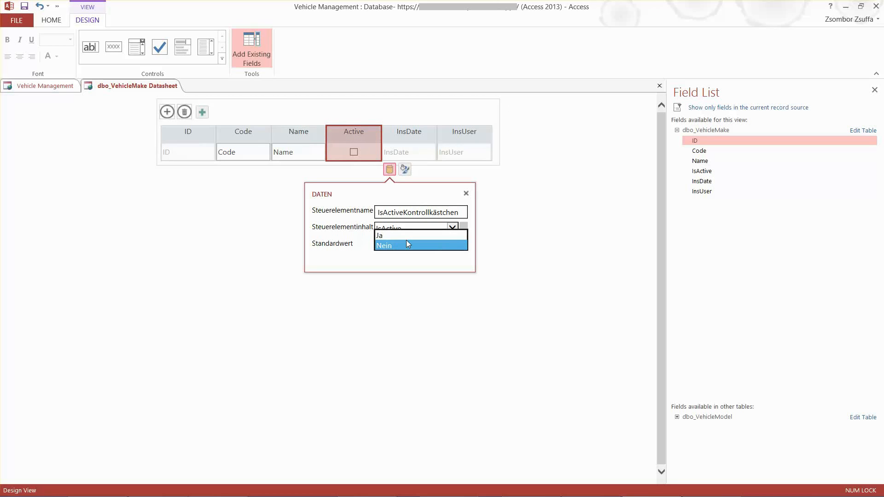
click(395, 234)
click(544, 265)
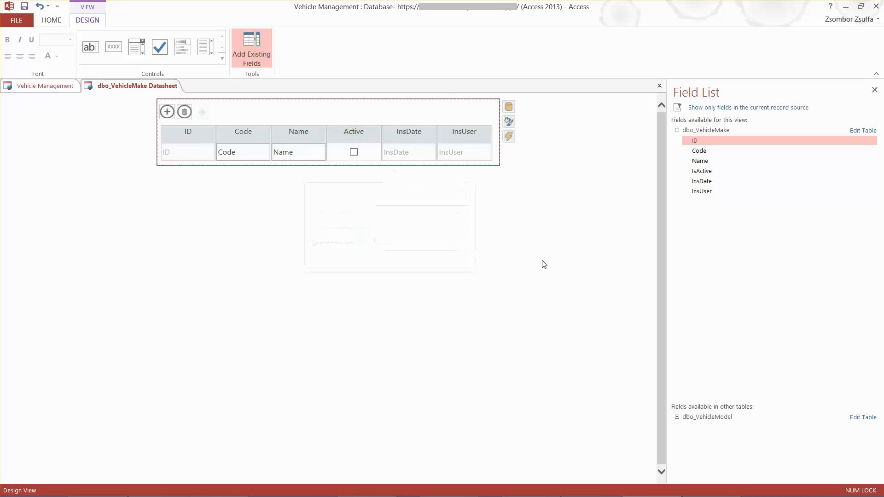
Widen the InsDate and InsUser columns and narrow the ID column in the Make datasheet
click(436, 133)
drag(439, 133, 455, 133)
drag(511, 134, 560, 139)
ctrl+click(195, 134)
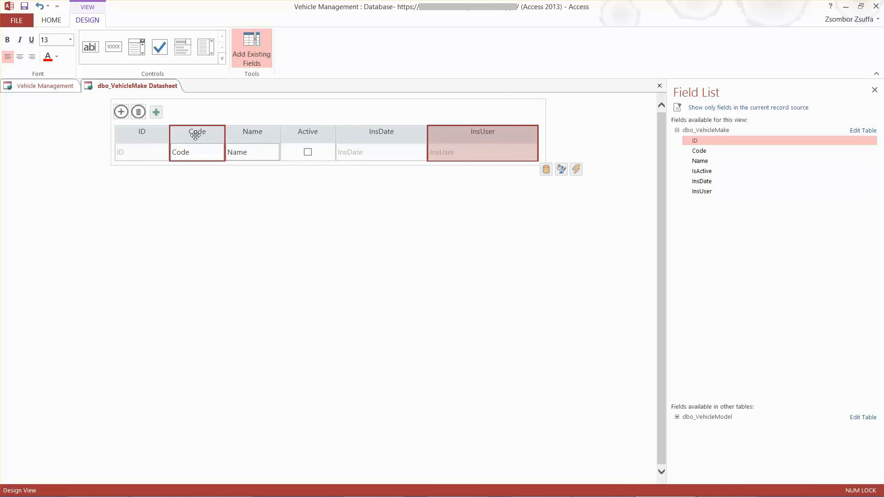
click(170, 133)
ctrl+click(162, 133)
click(165, 133)
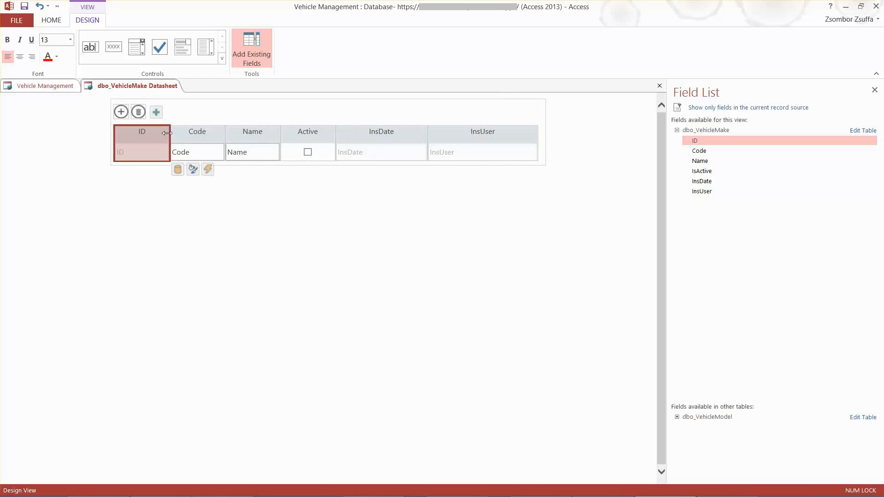
drag(163, 134, 151, 136)
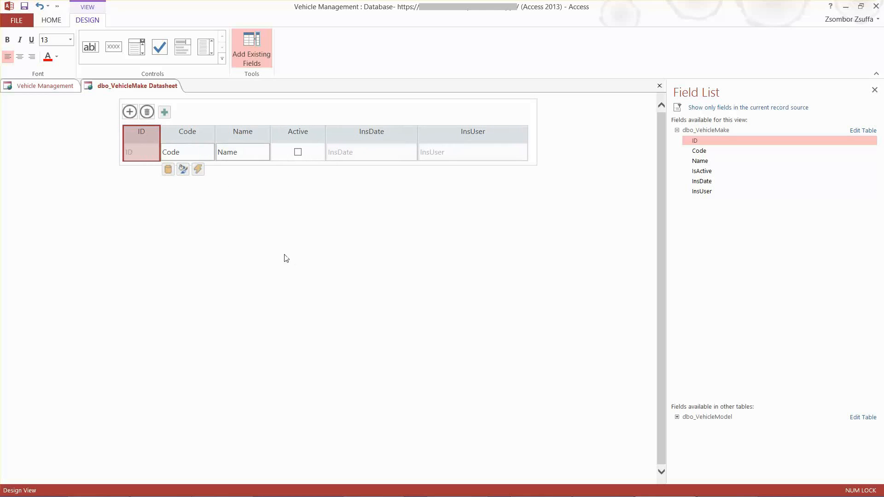
Save and close the dbo_VehicleMake Datasheet view
right_click(116, 87)
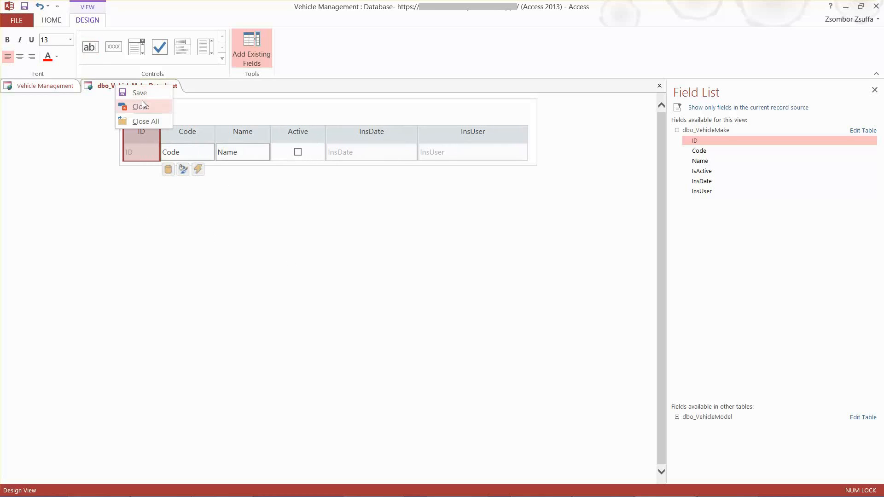
click(139, 92)
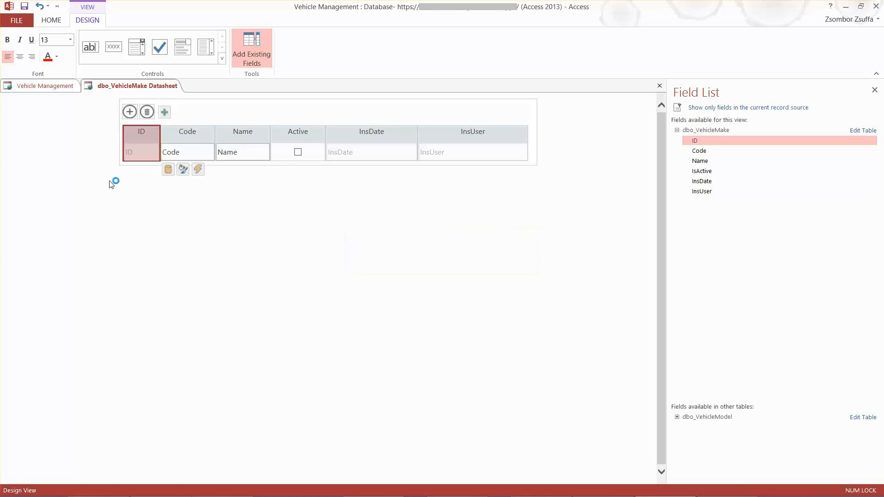
right_click(117, 88)
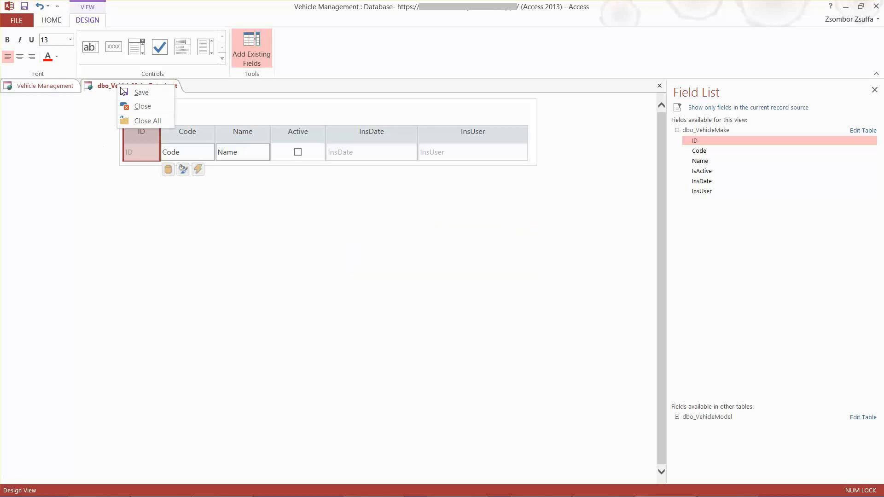
click(145, 105)
Open the Model table's List view for editing and delete the ID label and its text box
click(40, 137)
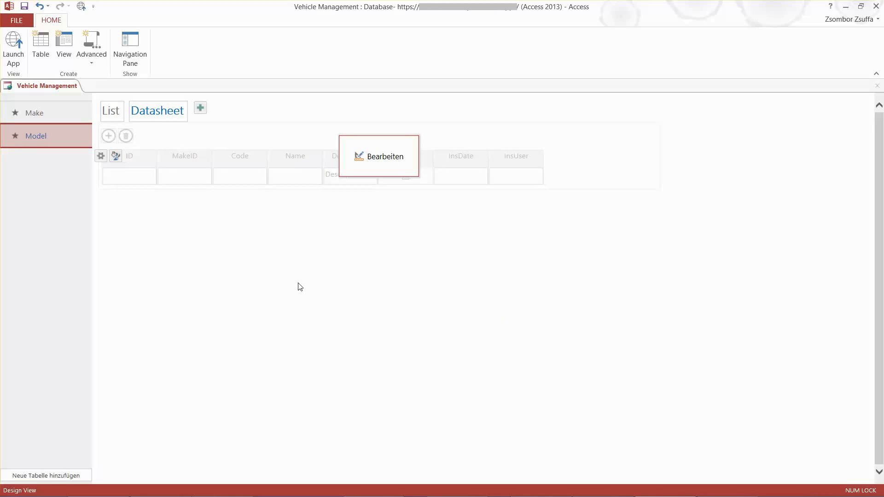
click(110, 113)
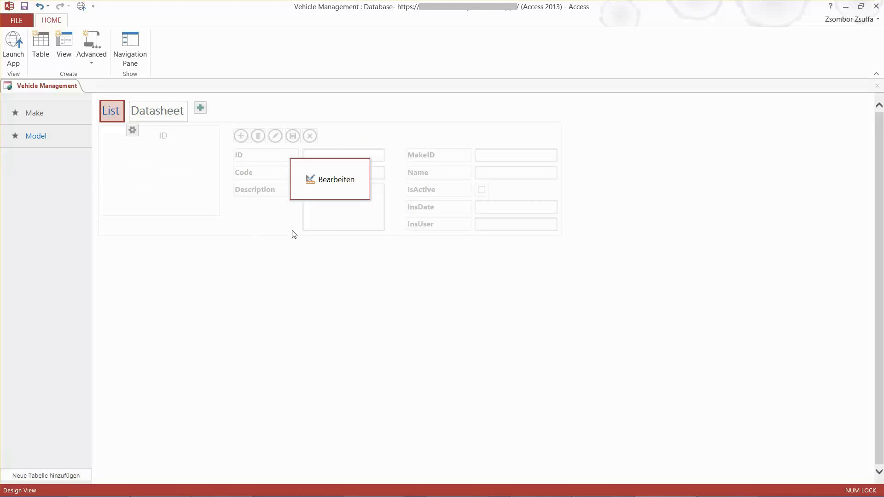
click(341, 183)
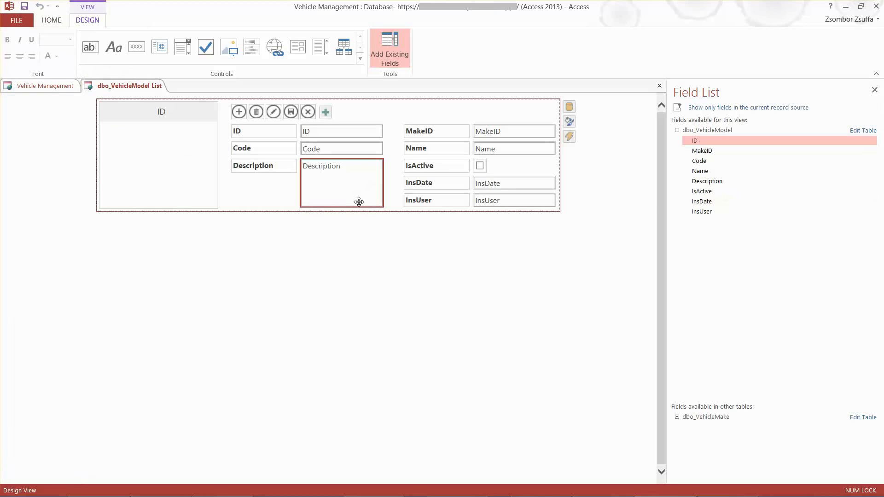
click(264, 132)
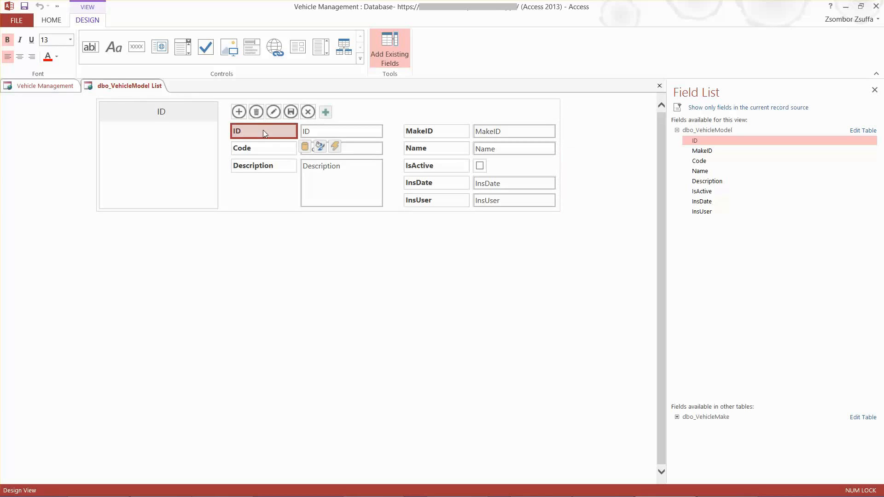
key(Delete)
click(312, 131)
key(Delete)
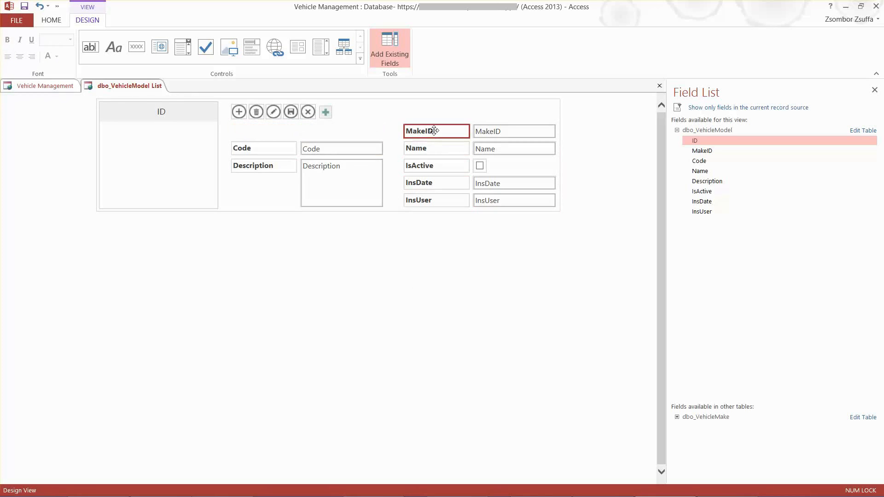
Move the MakeID label and text box into the empty row above Code
drag(426, 131, 253, 131)
click(508, 129)
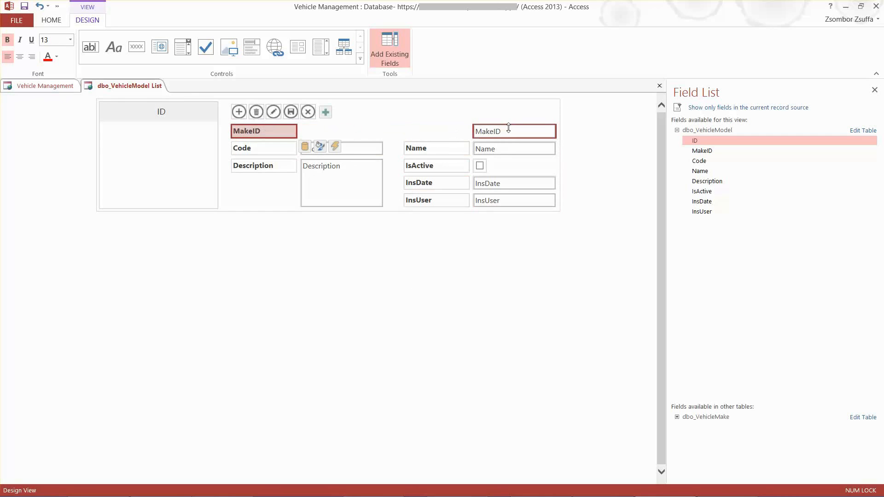
drag(487, 131, 314, 128)
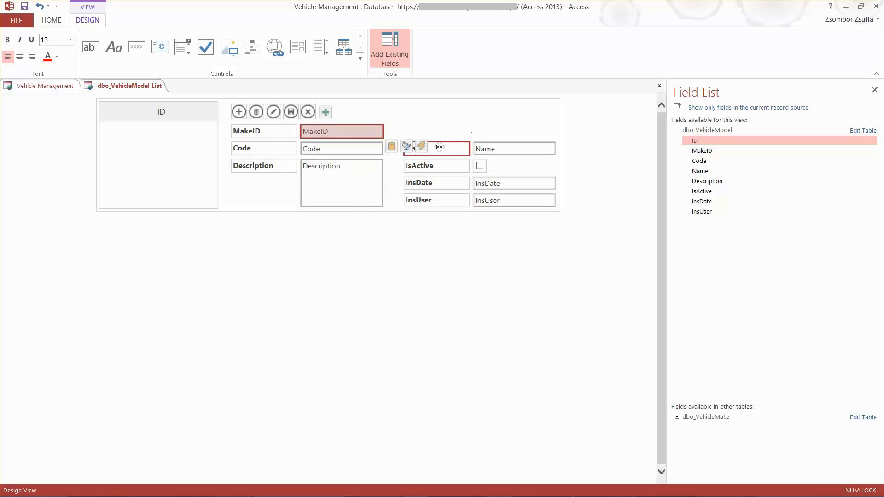
Shift the Description label and box down one row and place the Name label and text box beneath Code
drag(257, 167, 257, 183)
click(316, 162)
drag(315, 167, 314, 184)
drag(419, 150, 246, 168)
drag(487, 148, 313, 165)
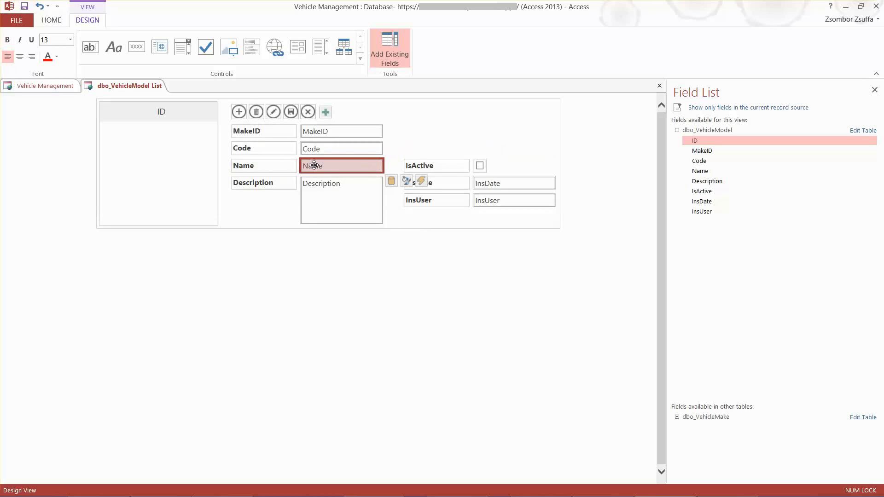
Move the IsActive label and checkbox to a row below the Description box
drag(419, 164, 246, 233)
click(479, 166)
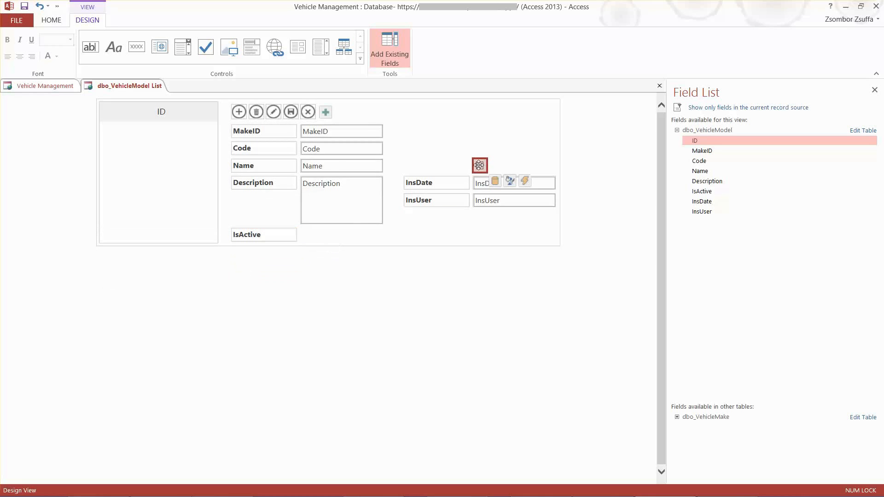
drag(480, 167, 308, 235)
Delete the InsDate and InsUser labels, keeping their text boxes
click(420, 184)
key(Delete)
click(420, 200)
key(Delete)
Set the InsDate text box's default value (Standardwert) to the built-in date function =Now() with the Expression Builder
click(498, 183)
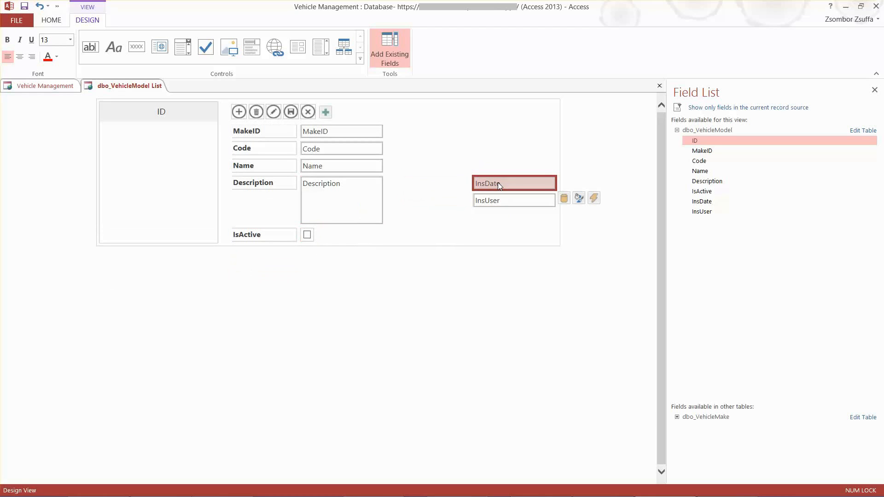
click(565, 199)
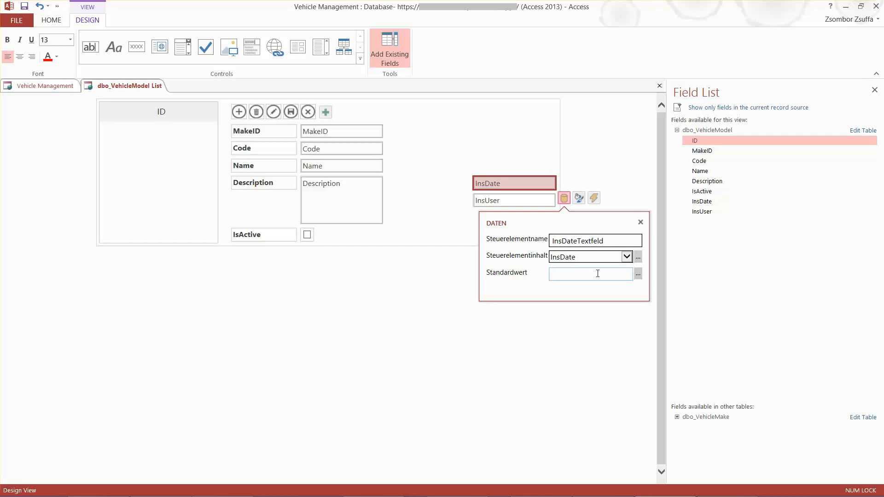
click(638, 277)
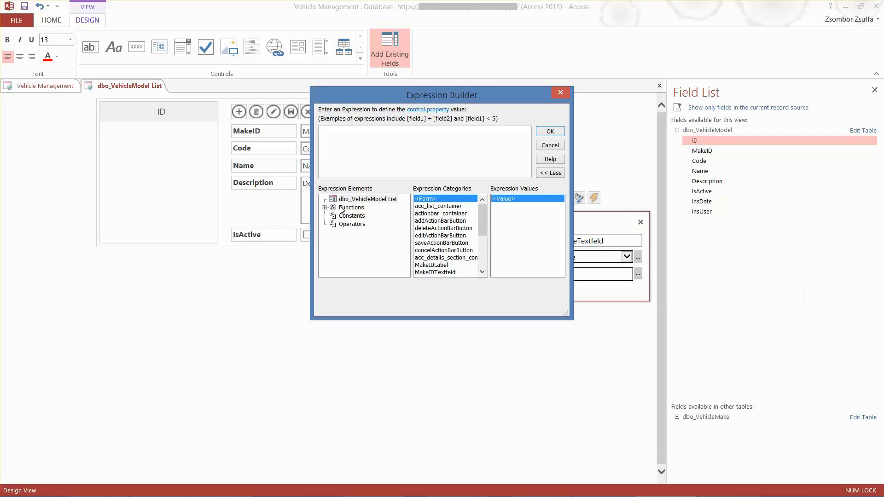
click(324, 208)
click(370, 215)
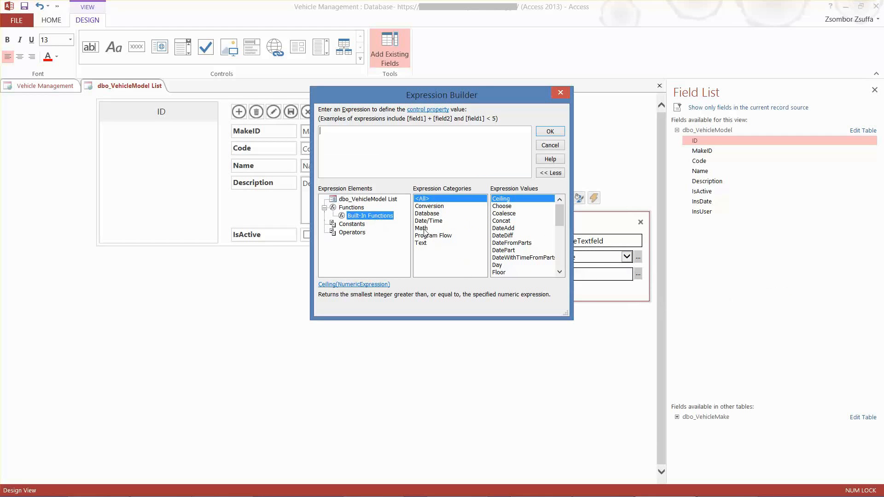
click(428, 221)
double_click(498, 250)
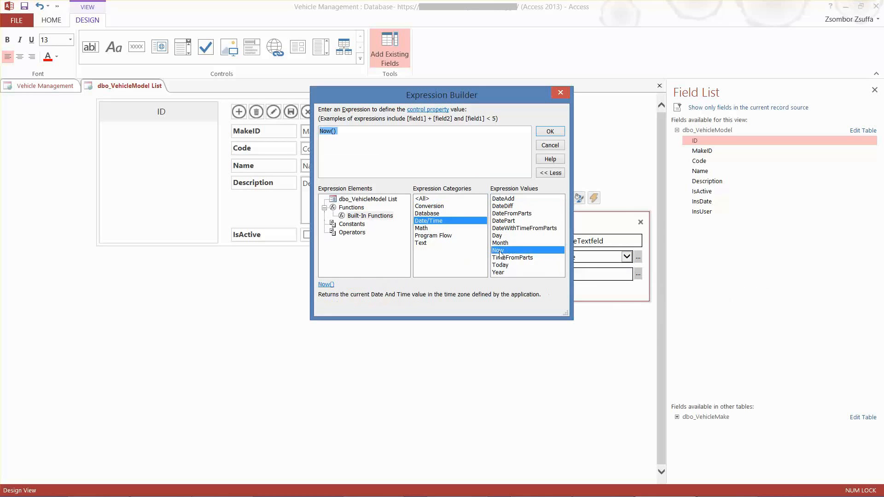
click(549, 132)
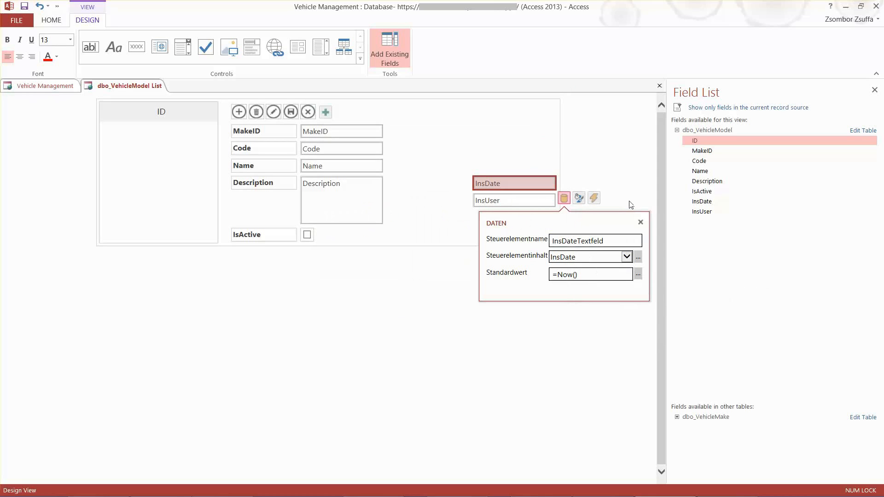
Set the InsDate text box to hidden in its formatting and recheck its default value
click(579, 198)
click(581, 258)
click(583, 266)
click(557, 368)
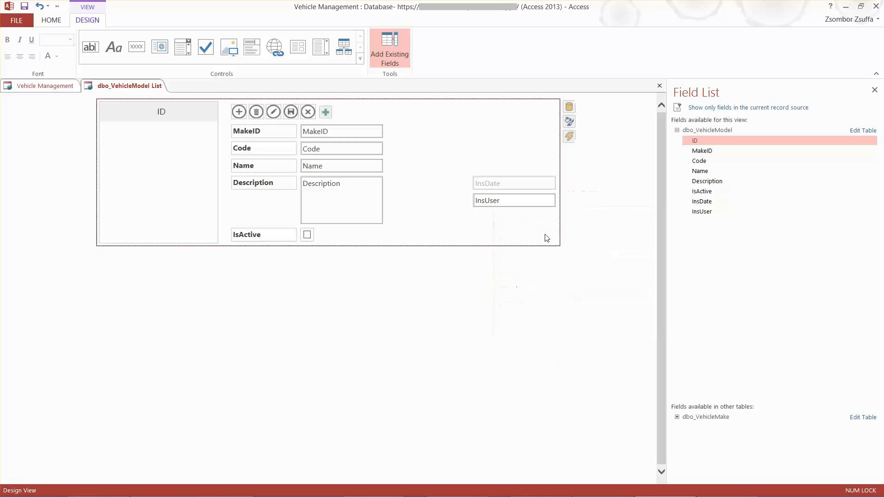
click(493, 182)
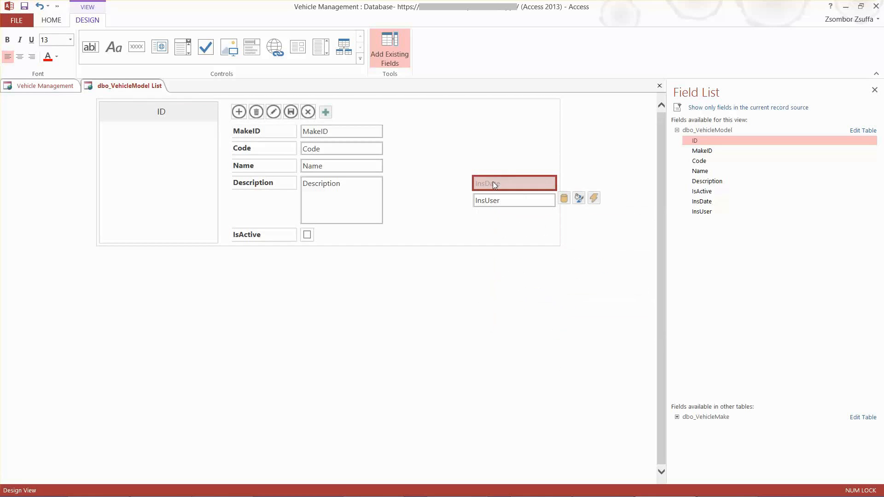
click(564, 198)
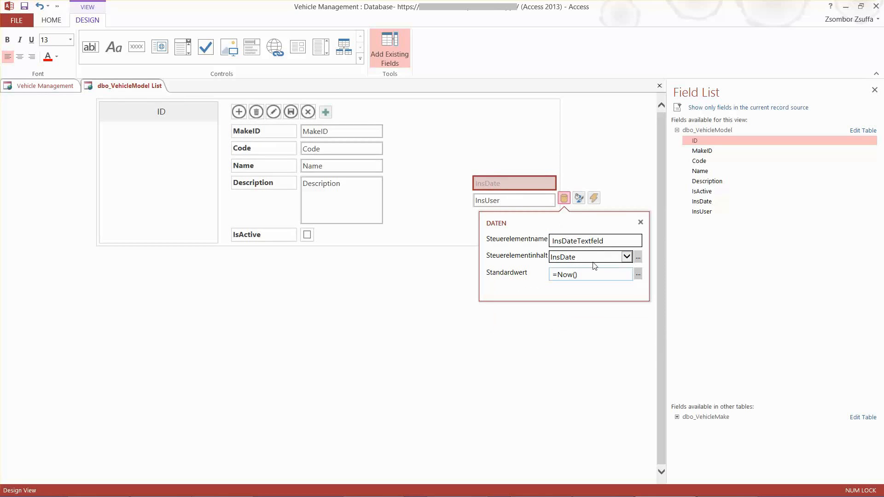
Set the InsUser text box's default value (Standardwert) to the built-in database function =UserEmailAddress() with the Expression Builder
click(494, 201)
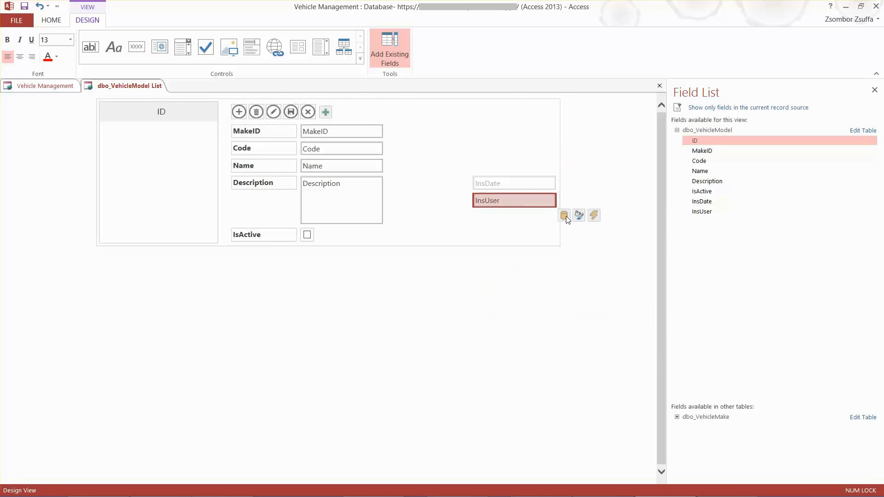
click(565, 215)
click(636, 291)
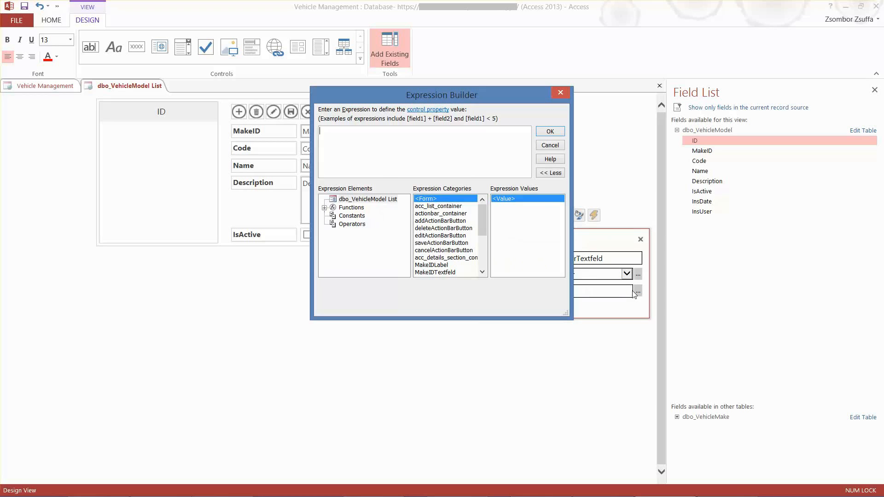
click(324, 208)
click(360, 216)
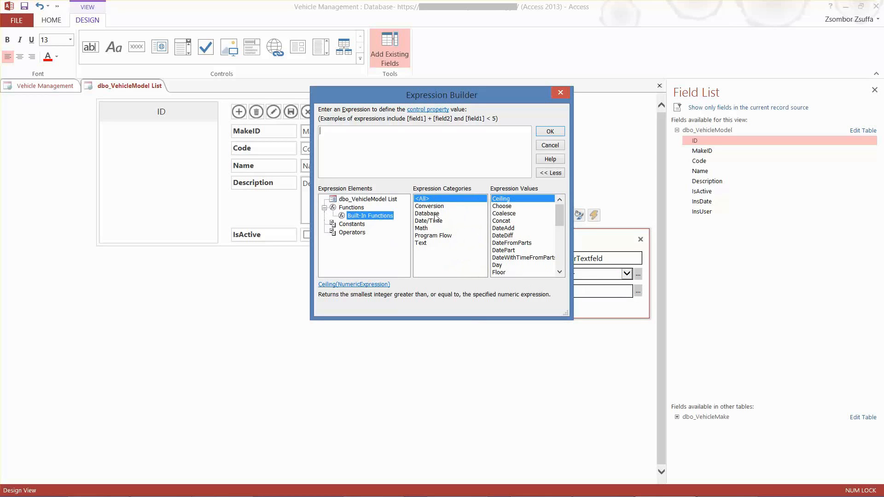
click(435, 213)
double_click(523, 206)
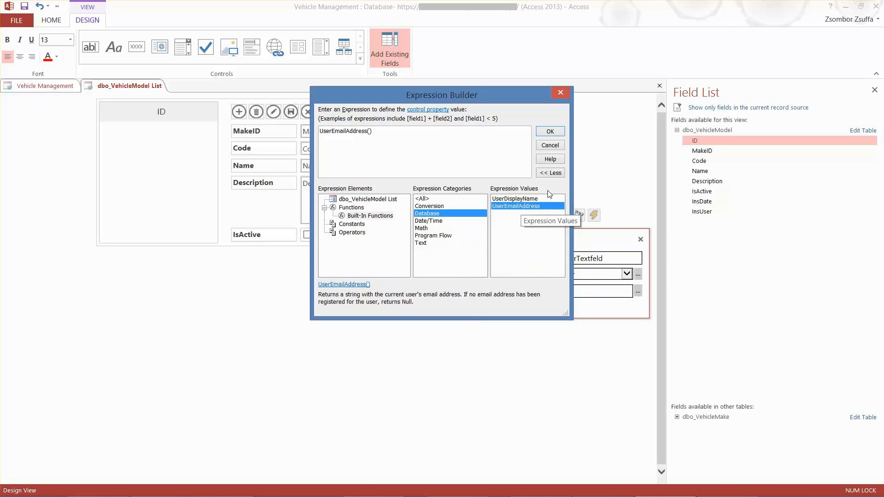
click(551, 132)
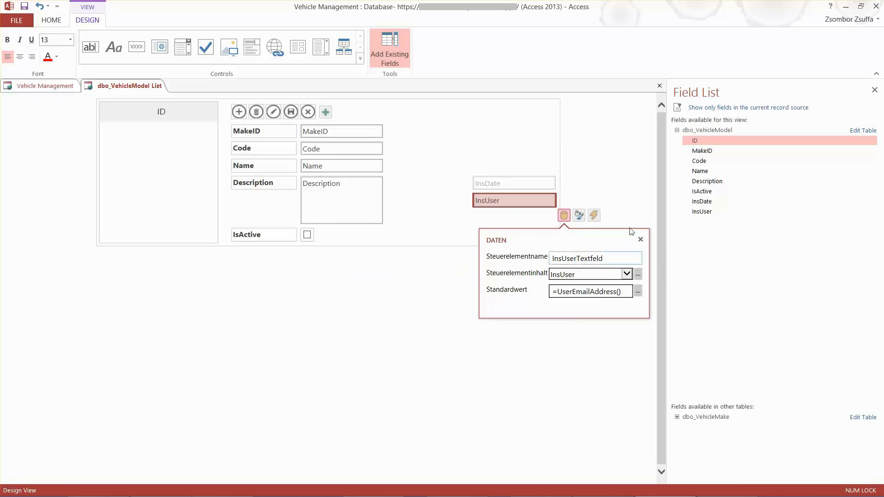
Set the InsUser text box to hidden in its formatting
click(579, 216)
click(576, 278)
click(581, 285)
click(569, 290)
click(645, 192)
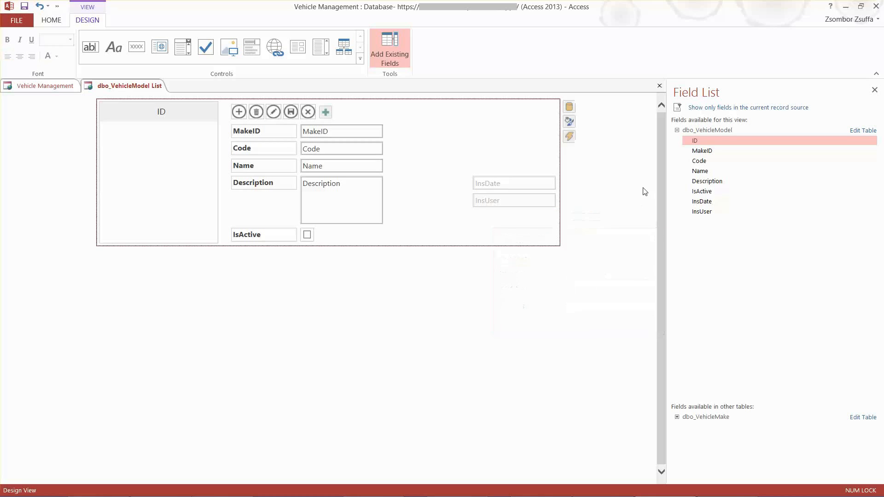
Set the default value (Standardwert) of the IsActive checkbox in the Model List view
click(307, 235)
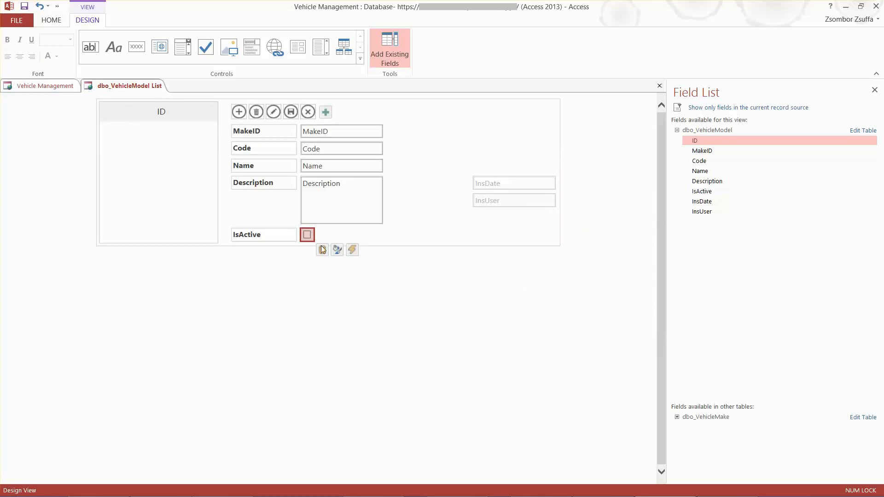
click(322, 250)
click(335, 325)
click(335, 326)
click(474, 327)
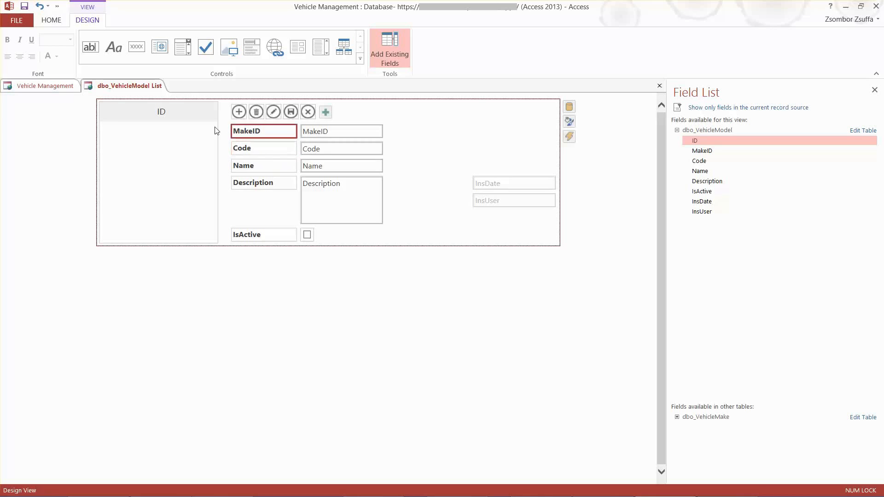
Set the record list's primary display field (Primär) to Name
click(149, 114)
click(226, 110)
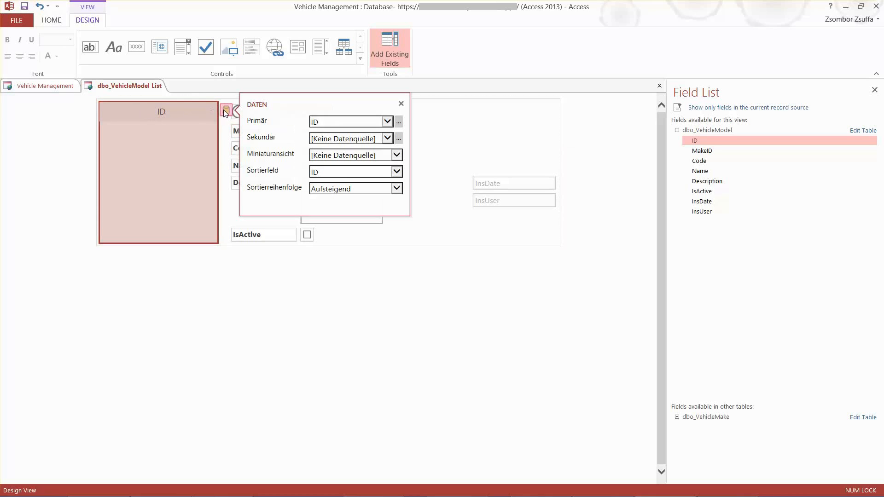
click(356, 123)
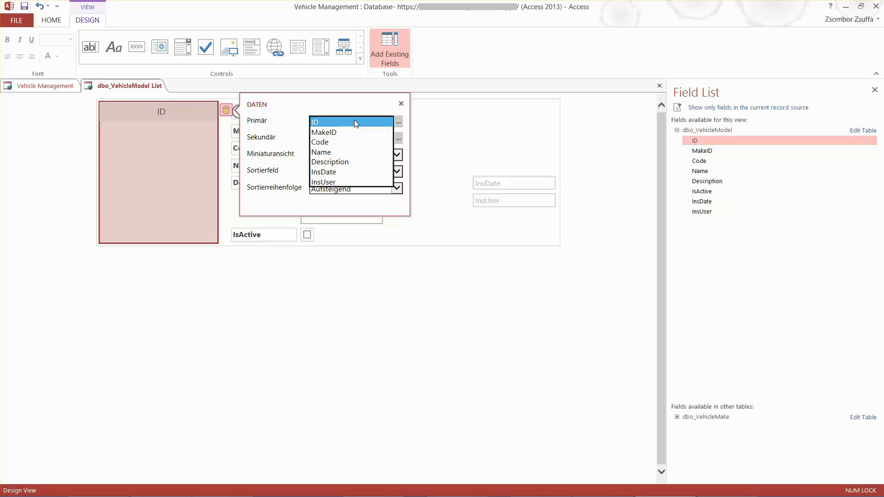
click(336, 152)
click(324, 365)
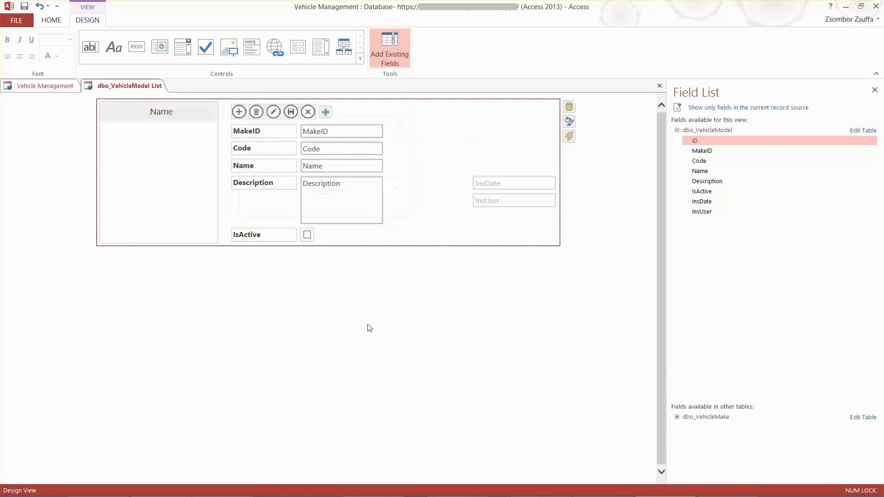
Rename the MakeID label in the Model List view as Make
click(304, 222)
click(260, 183)
click(257, 132)
click(260, 148)
click(263, 135)
click(266, 130)
click(271, 130)
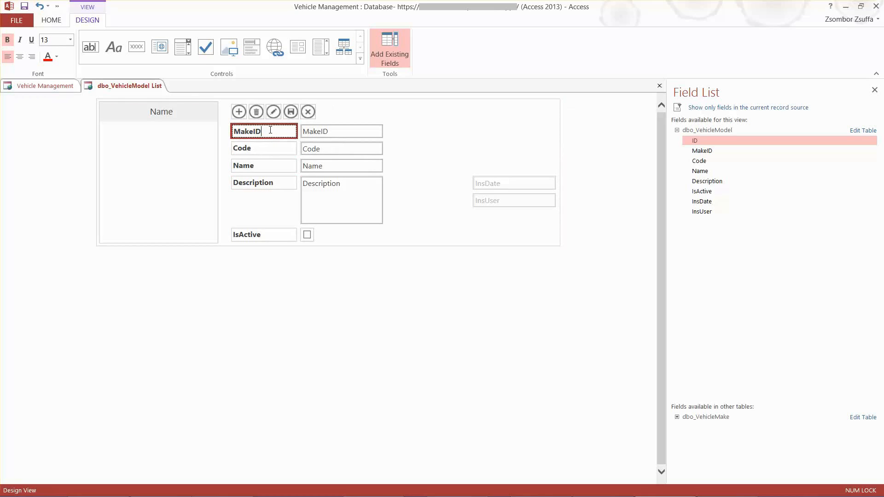
Rename the IsActive label in the Model List view as Active
click(268, 235)
click(269, 234)
click(240, 235)
key(BackSpace)
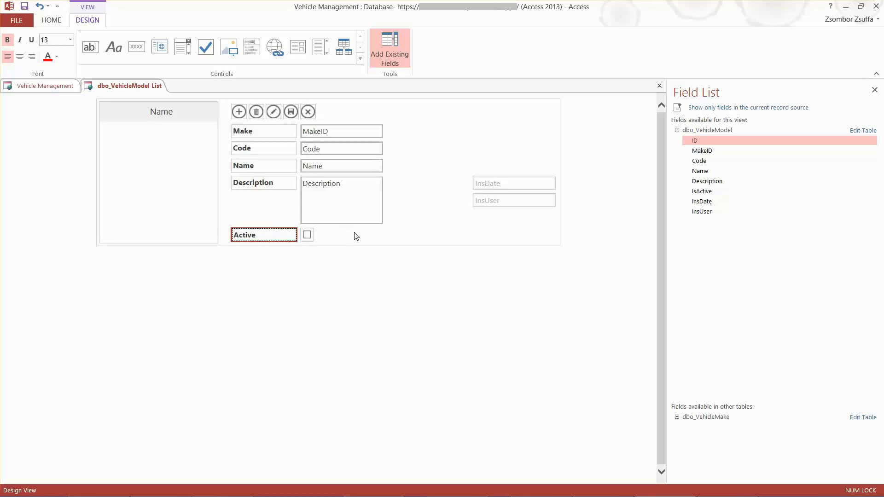
click(364, 244)
click(367, 243)
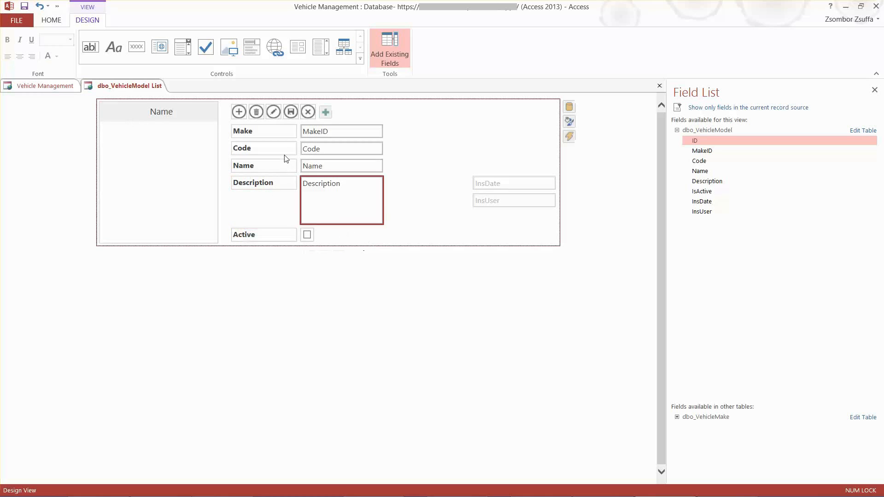
Add a combo box to the Model List view and place it beside the MakeID text box
click(329, 132)
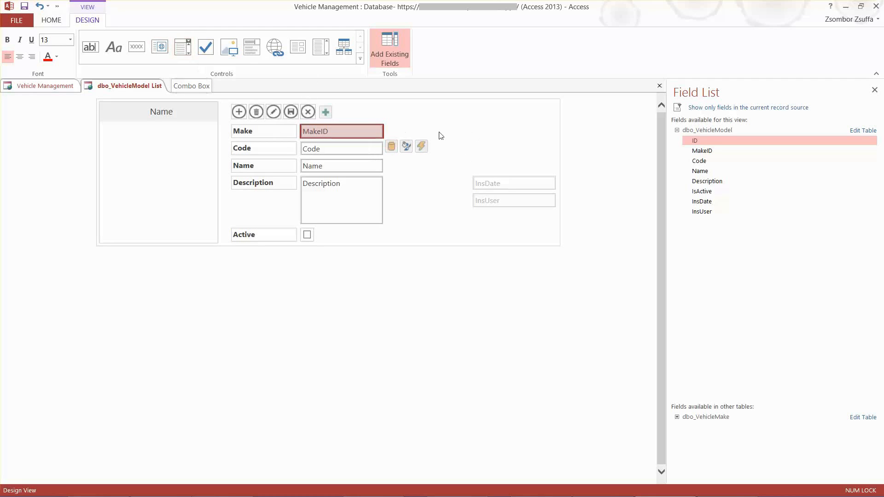
click(452, 129)
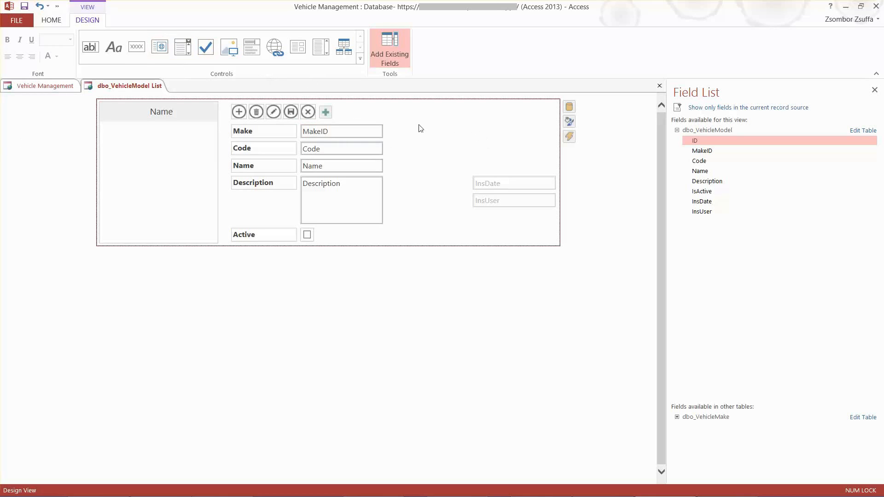
click(182, 47)
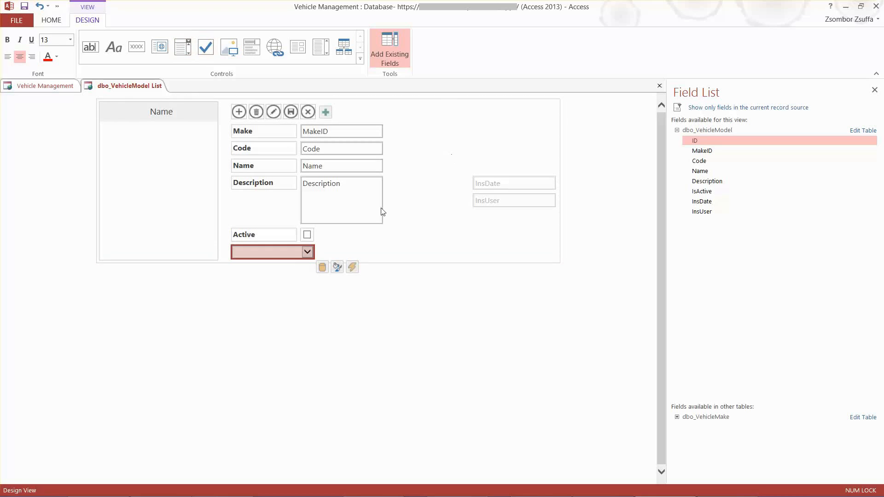
drag(259, 250, 449, 131)
click(515, 139)
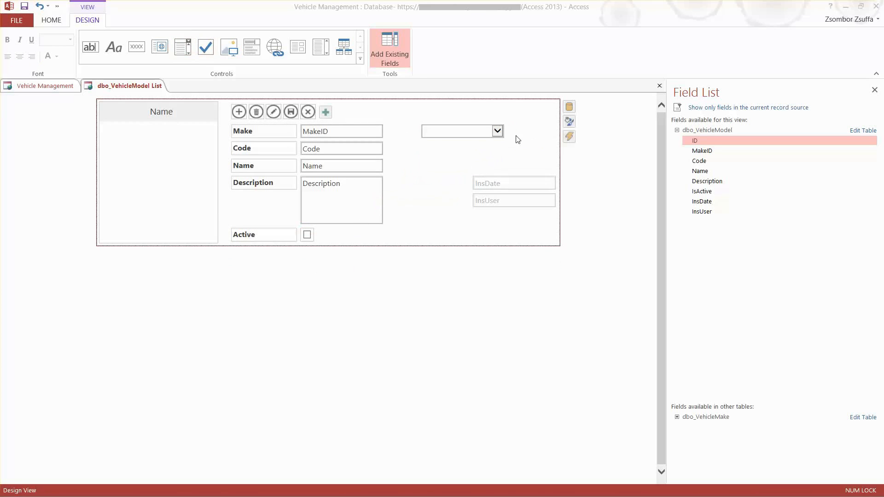
Set the combo box's record source (Datensatzherkunft) to dbo_VehicleMake and its control source (Steuerelementinhalt) to MakeID, and choose its display field (Anzeigefeld)
click(460, 132)
click(511, 148)
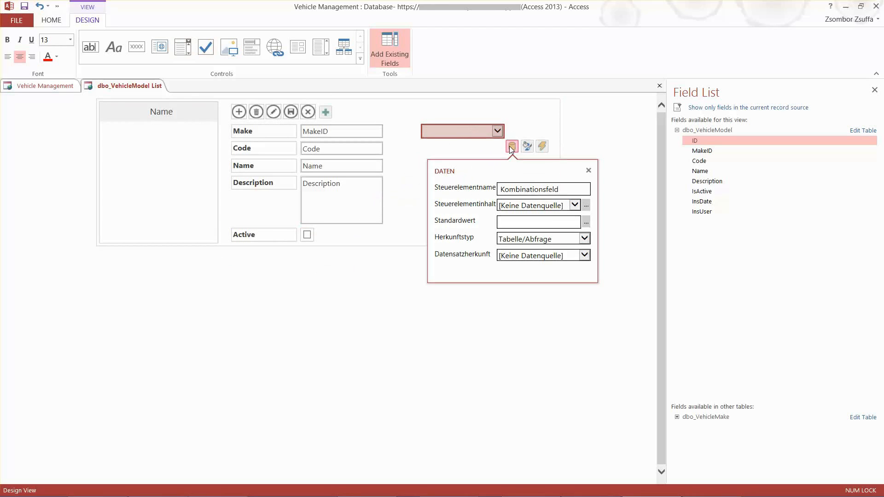
click(588, 258)
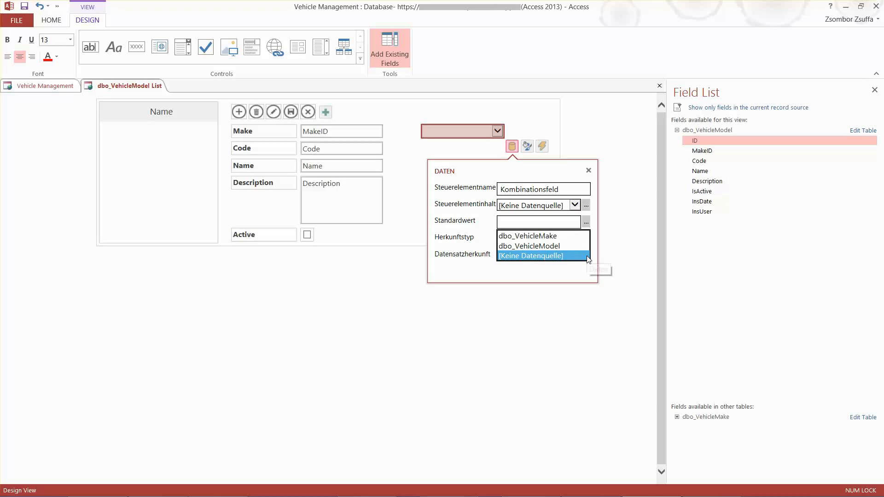
click(552, 238)
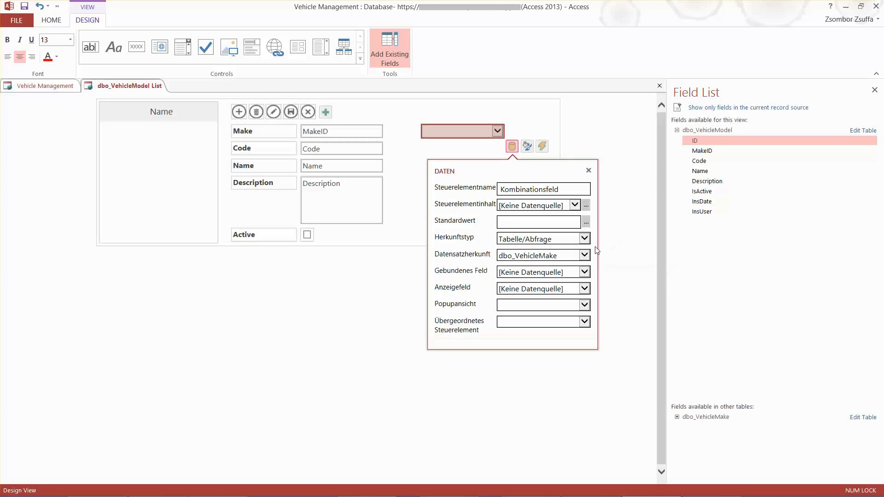
click(577, 205)
click(517, 225)
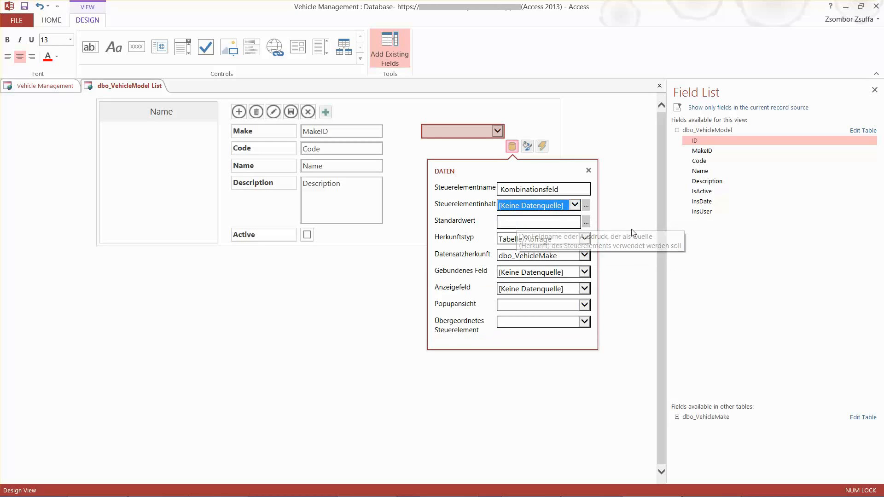
click(589, 288)
click(520, 319)
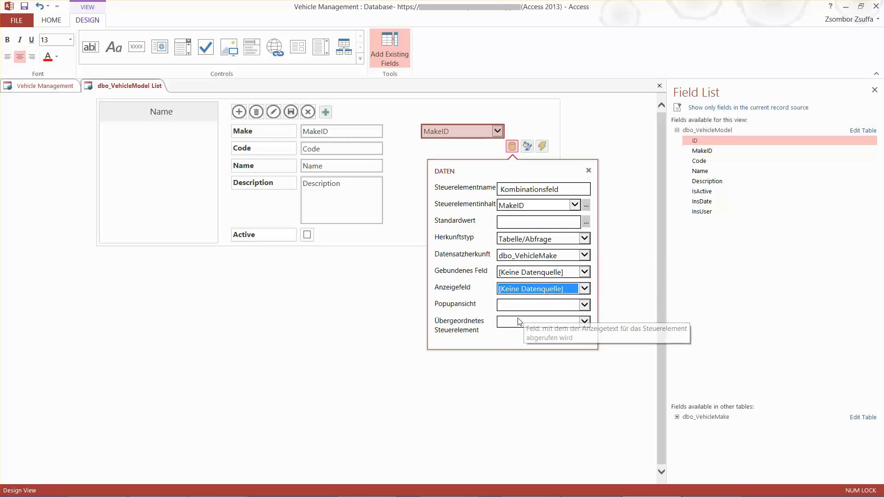
click(446, 143)
Replace the MakeID text box by deleting it and moving the combo box into its place beside the Make label
click(340, 133)
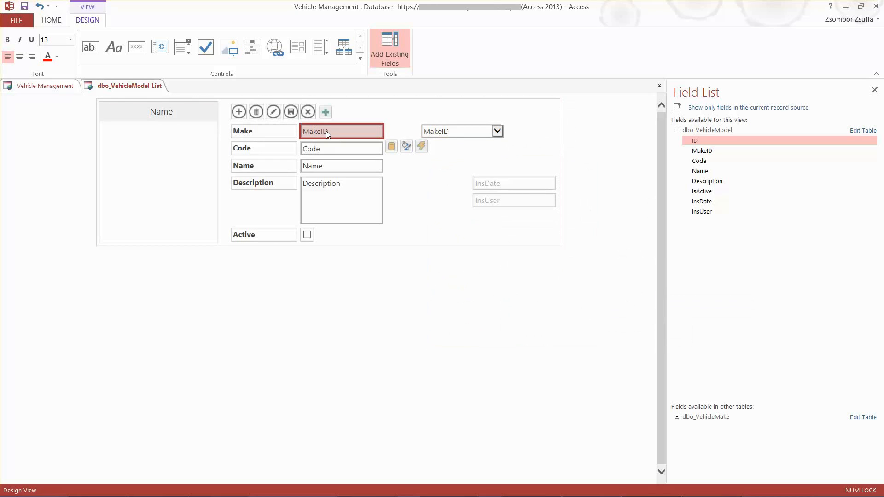
key(Delete)
click(428, 132)
drag(434, 132, 314, 132)
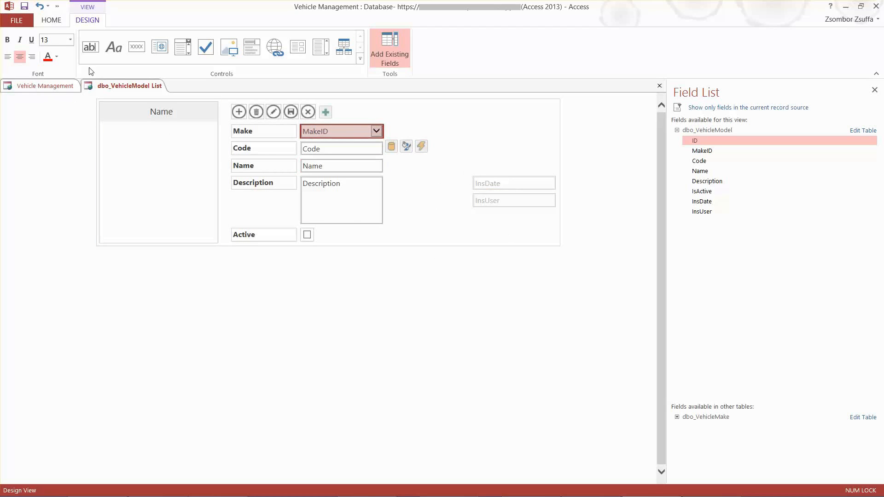
Save and close the dbo_VehicleModel List view
right_click(111, 87)
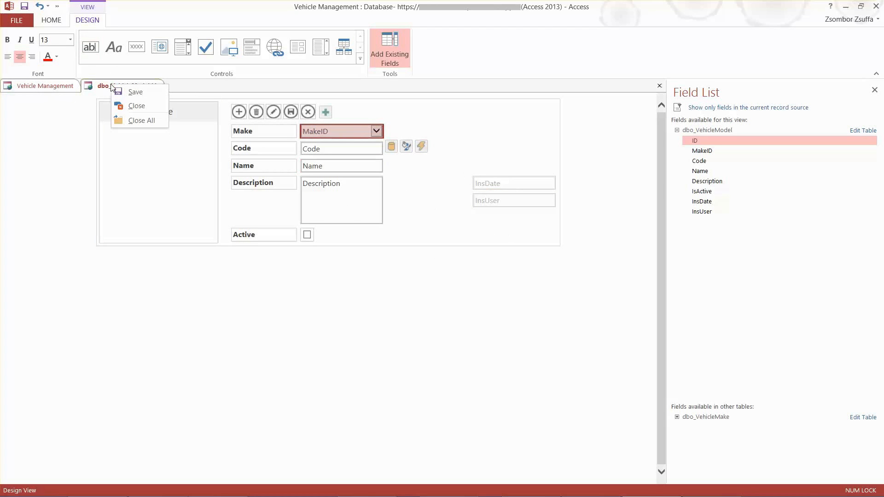
click(135, 93)
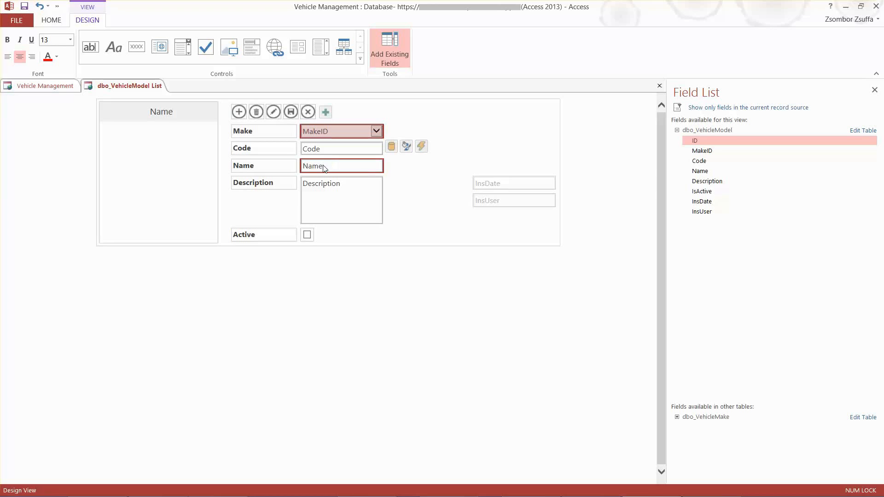
right_click(124, 87)
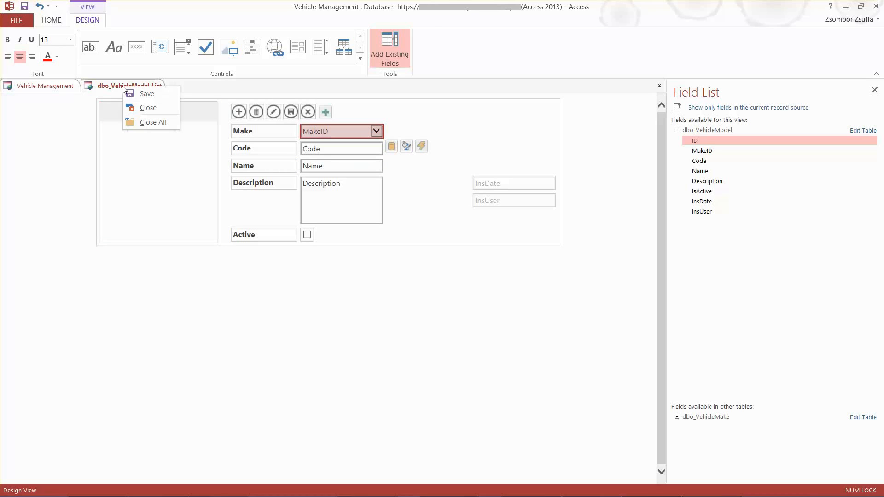
click(144, 113)
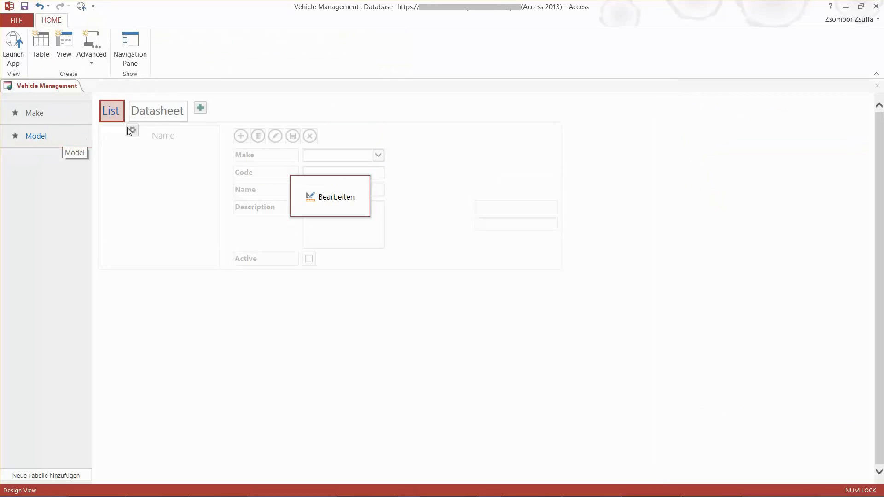
Open the Model table's Datasheet view for editing and show the IsActive checkbox's data properties
click(161, 110)
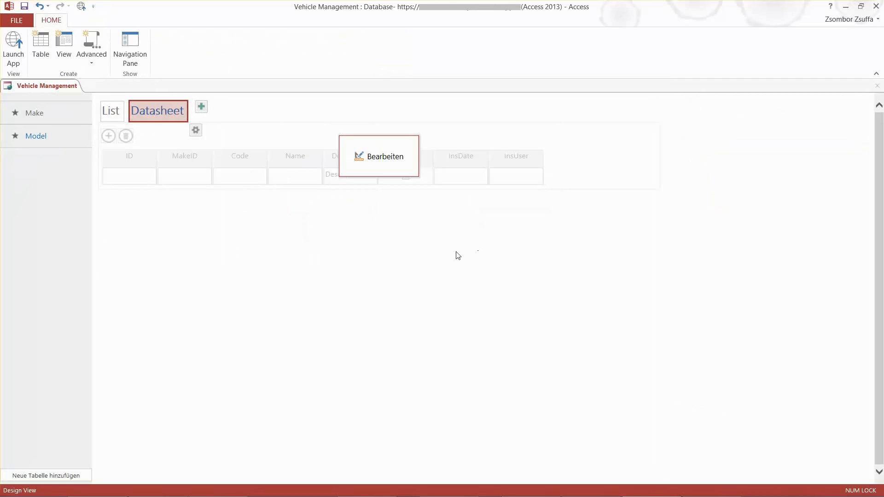
click(379, 162)
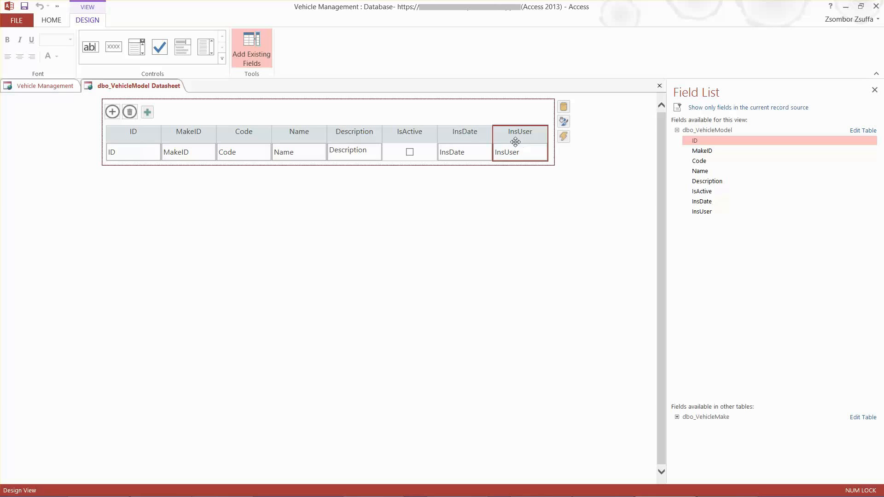
click(410, 153)
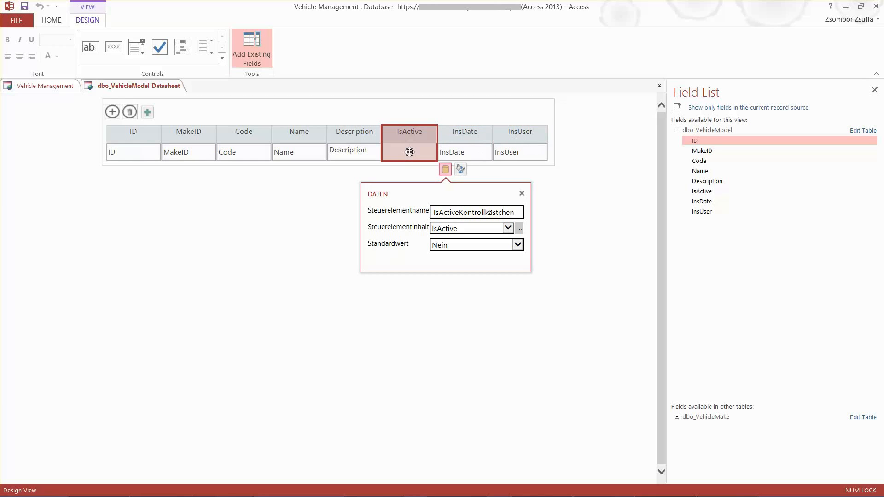
Set the InsDate column's default value (Standardwert) to the built-in date function =Now() with the Expression Builder
click(466, 152)
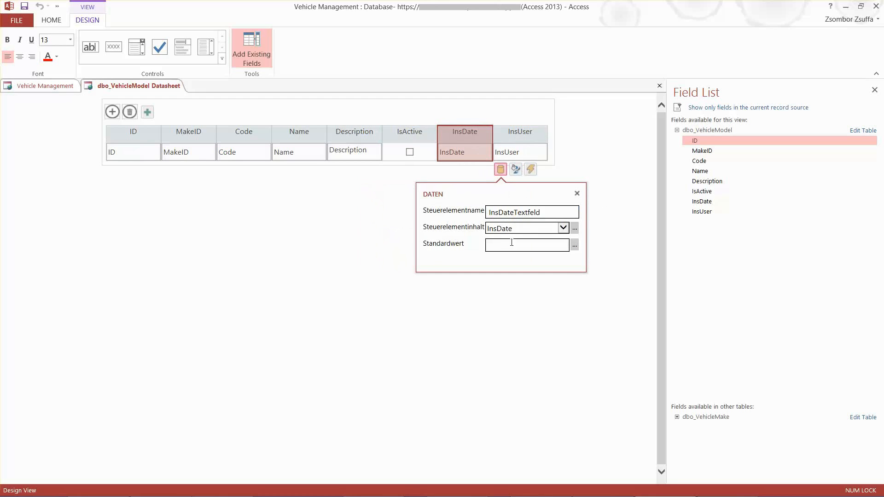
click(575, 245)
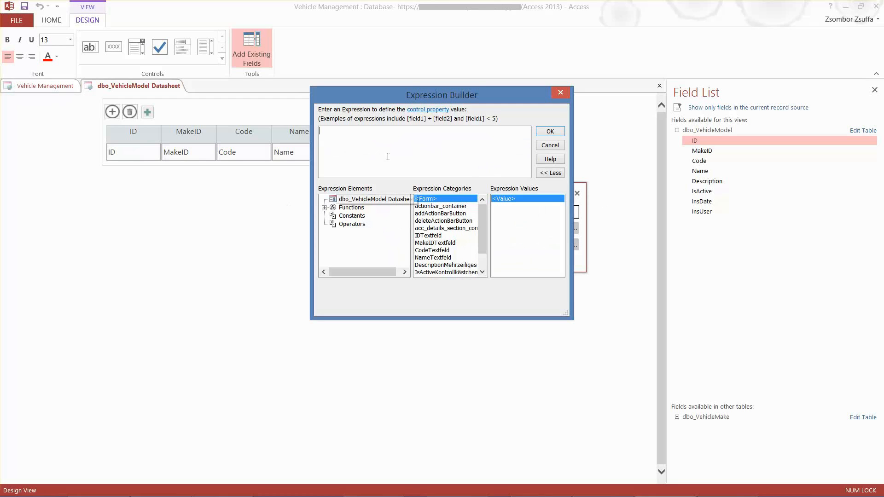
drag(414, 96, 318, 212)
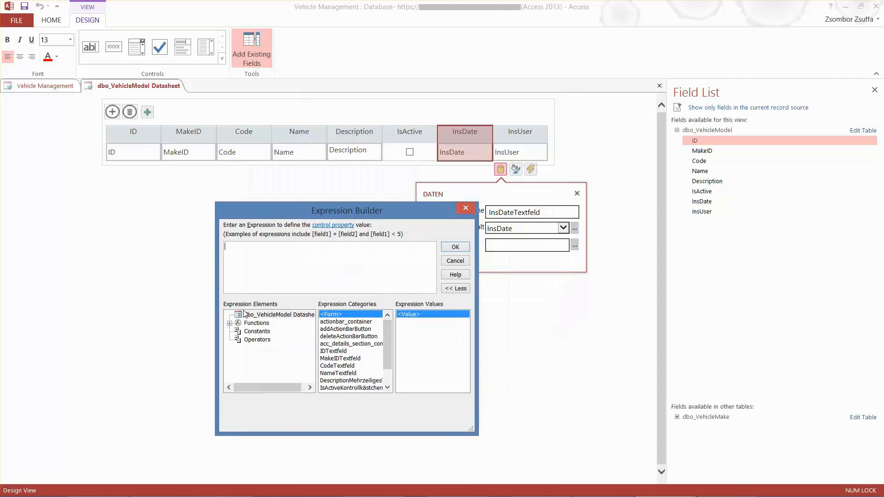
click(230, 324)
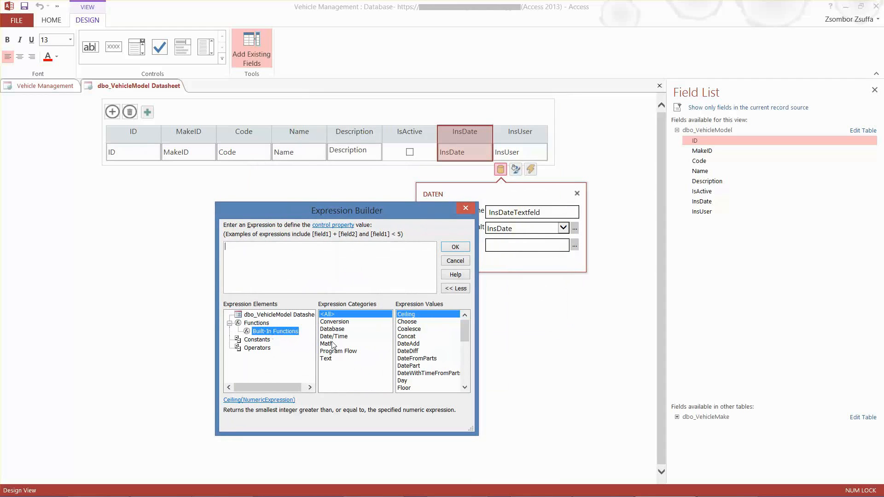
click(338, 341)
double_click(410, 366)
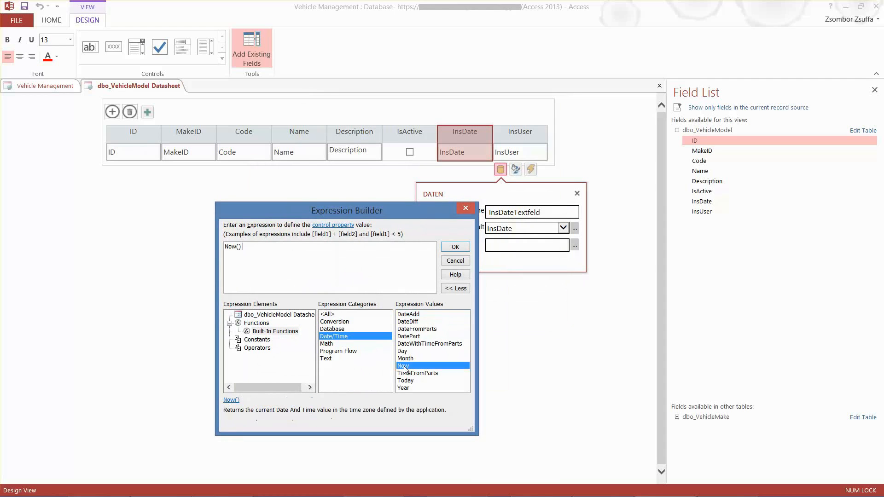
click(455, 249)
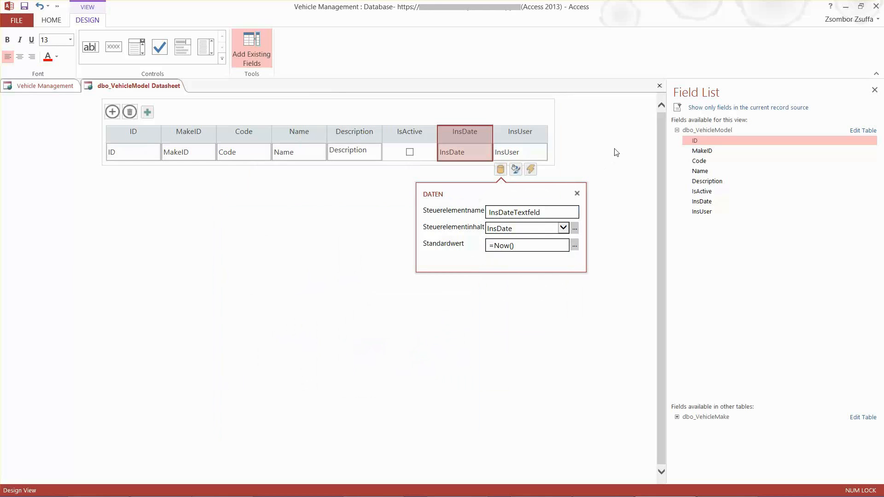
Set the InsUser column's default value (Standardwert) to the built-in database function UserEmailAddress() with the Expression Builder
click(521, 129)
double_click(520, 136)
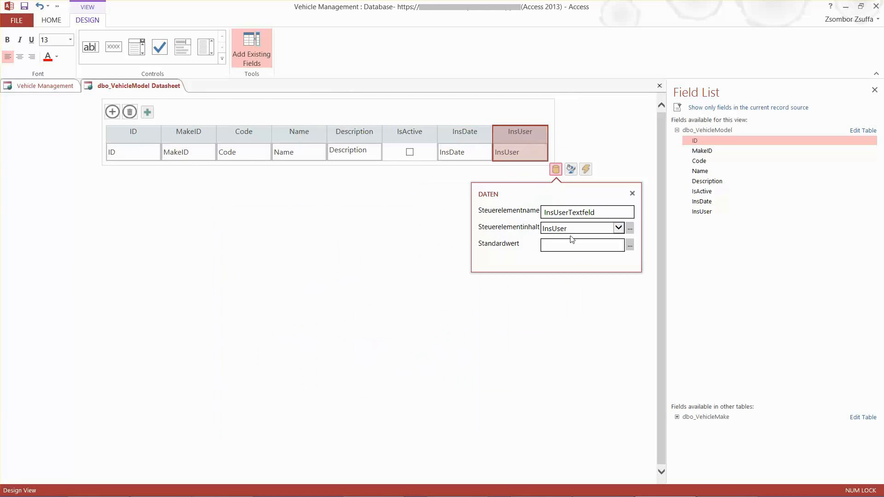
click(629, 244)
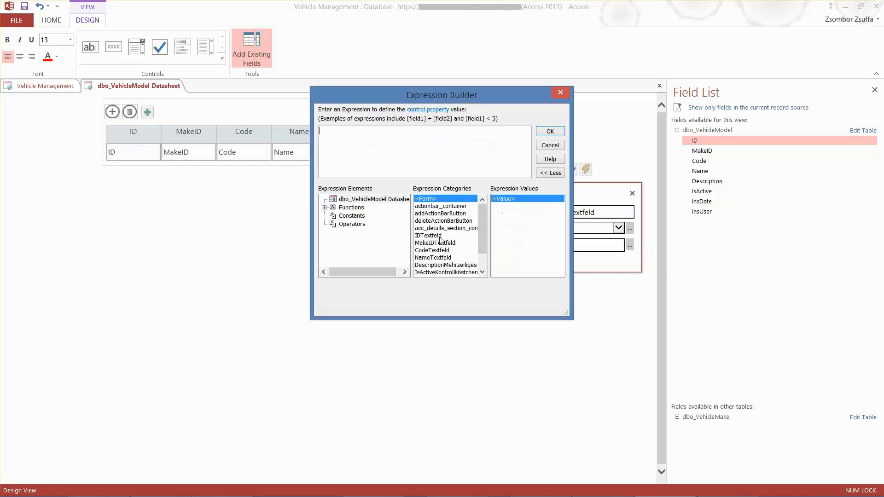
click(325, 208)
click(369, 216)
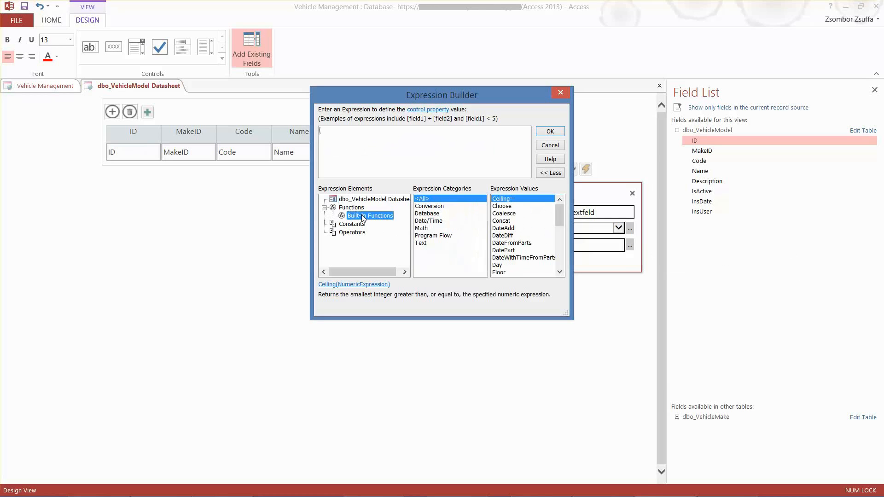
click(427, 213)
double_click(515, 206)
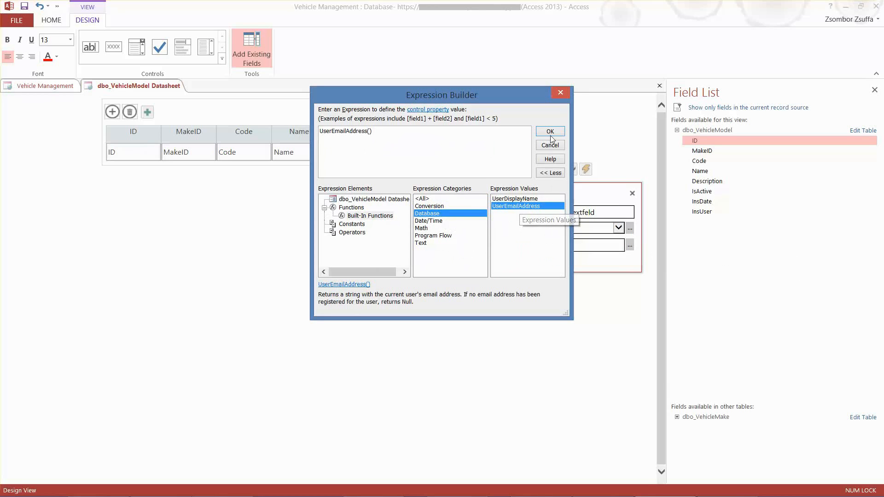
click(550, 131)
click(623, 145)
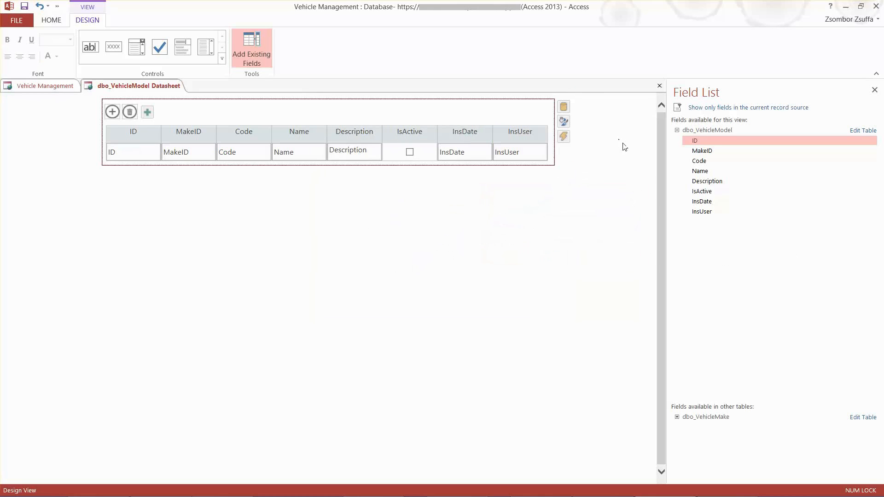
Widen the InsDate and InsUser columns in the Model Datasheet view
click(503, 150)
click(491, 133)
drag(492, 133, 603, 135)
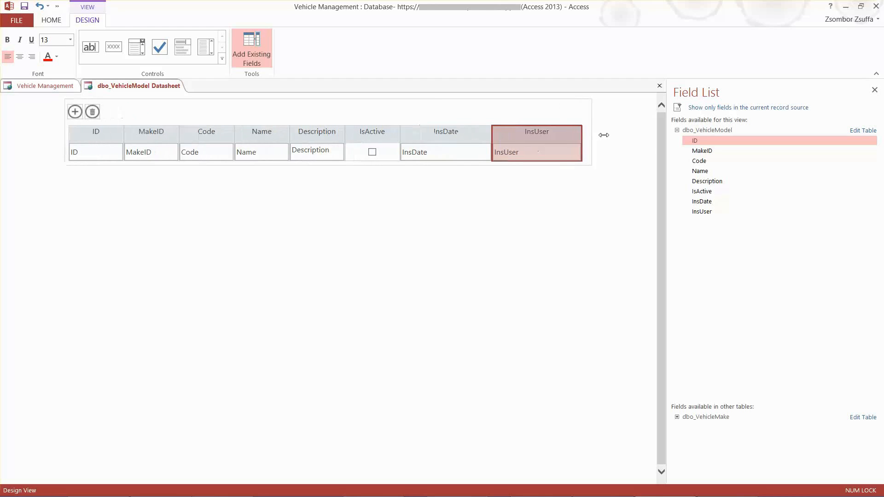
Rename the IsActive column header in the Model Datasheet view as Active
click(373, 154)
click(373, 154)
click(374, 155)
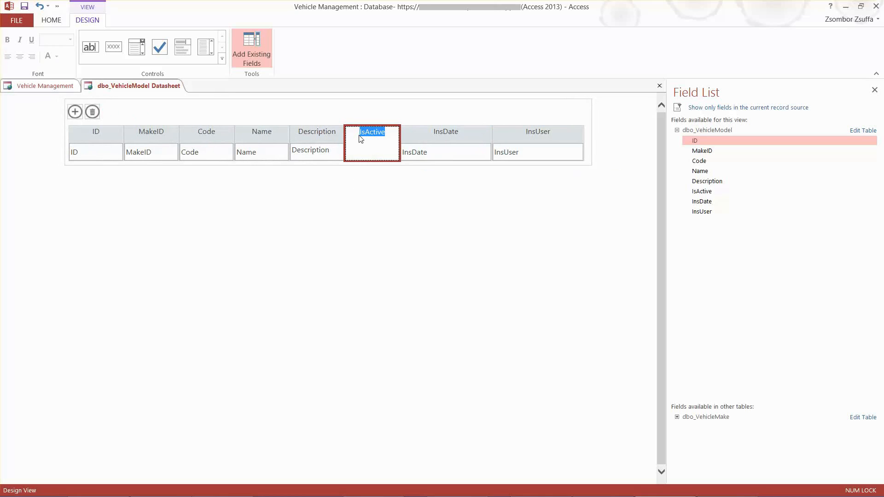
text(Active)
click(318, 226)
click(374, 153)
click(374, 153)
click(374, 154)
click(373, 187)
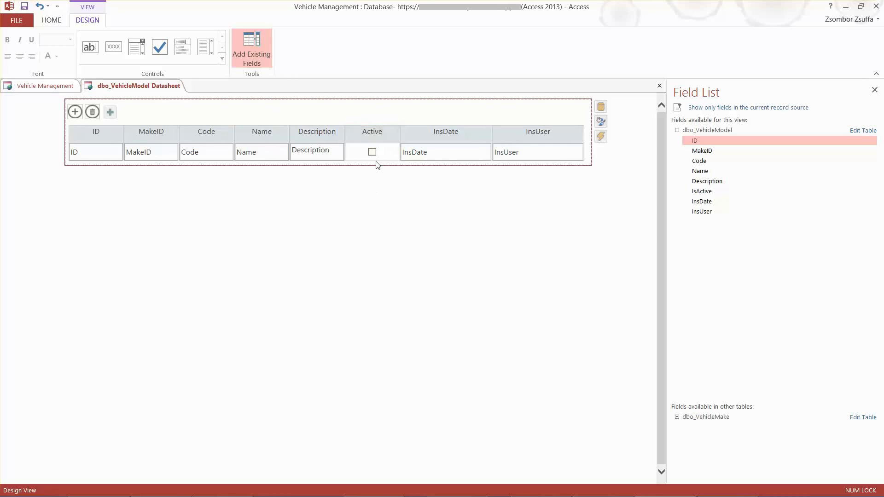
Set the default value (Standardwert) of the Active checkbox column in the Model Datasheet view to Ja
click(371, 152)
click(407, 169)
click(410, 245)
click(407, 244)
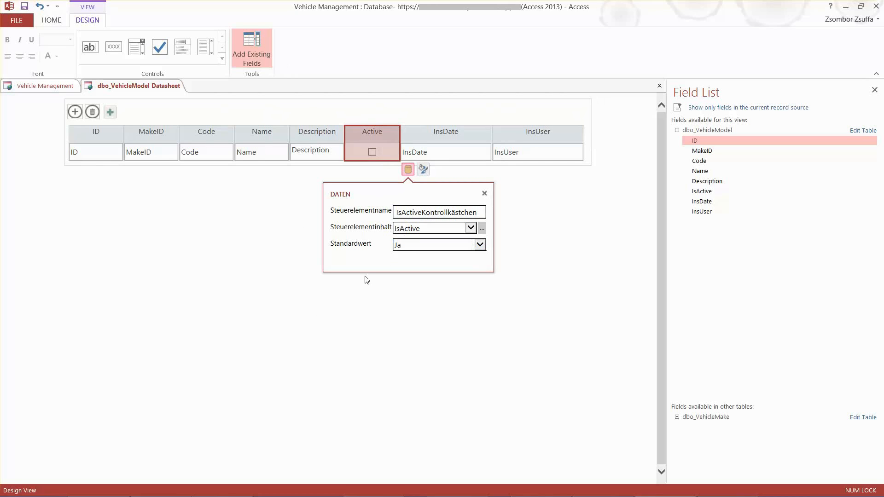
click(253, 282)
Disable the ID column in the Model Datasheet view by clearing its Aktiviert formatting option
click(85, 152)
click(87, 152)
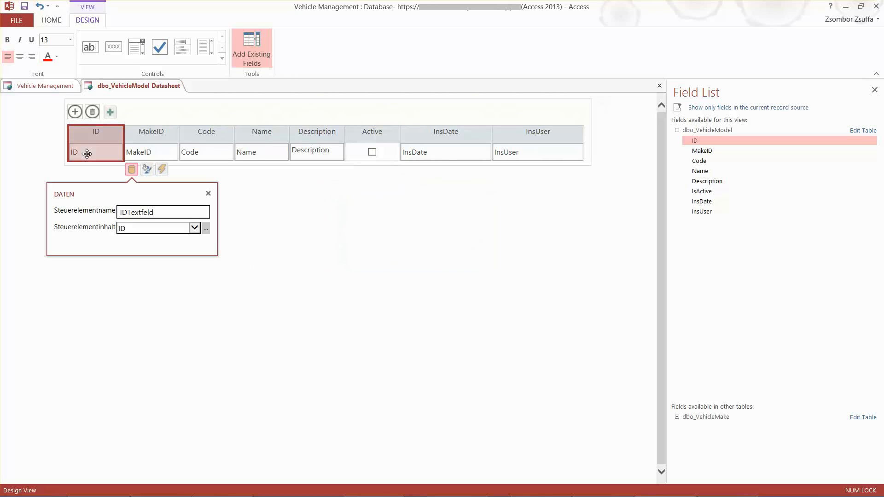
click(147, 168)
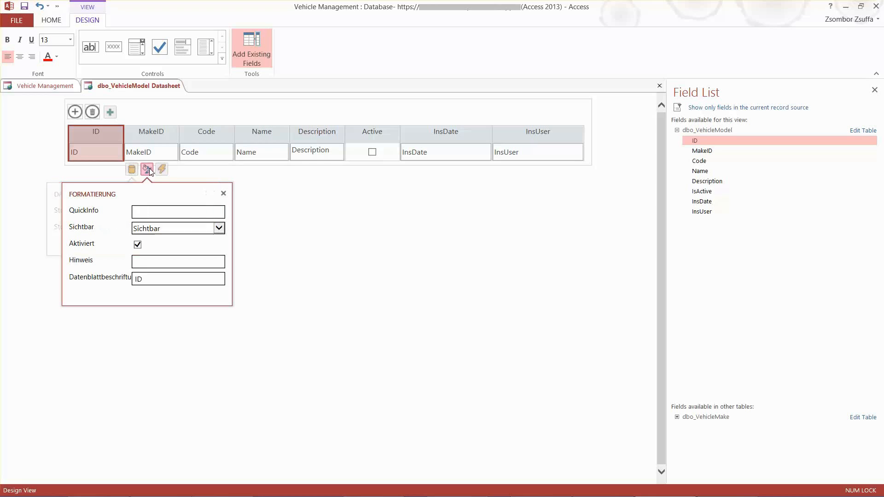
click(137, 245)
click(413, 221)
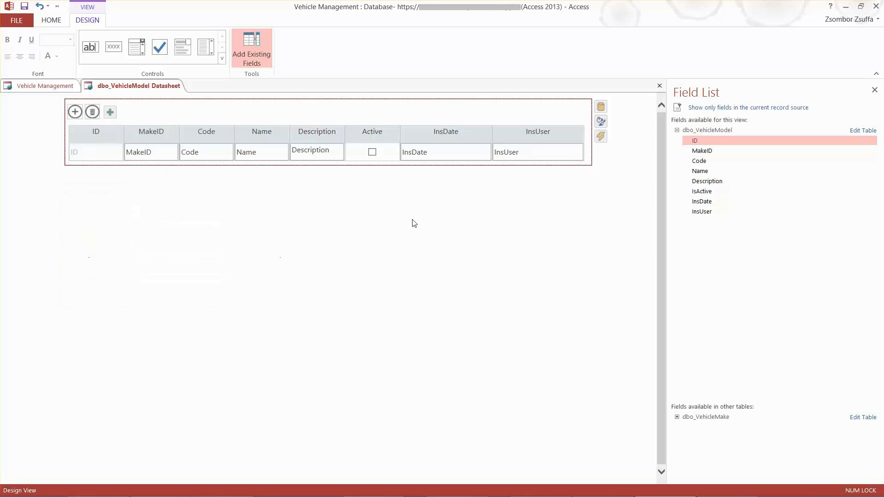
Clear the Aktiviert formatting option for the InsDate and InsUser columns in the Model Datasheet view
click(446, 152)
click(446, 152)
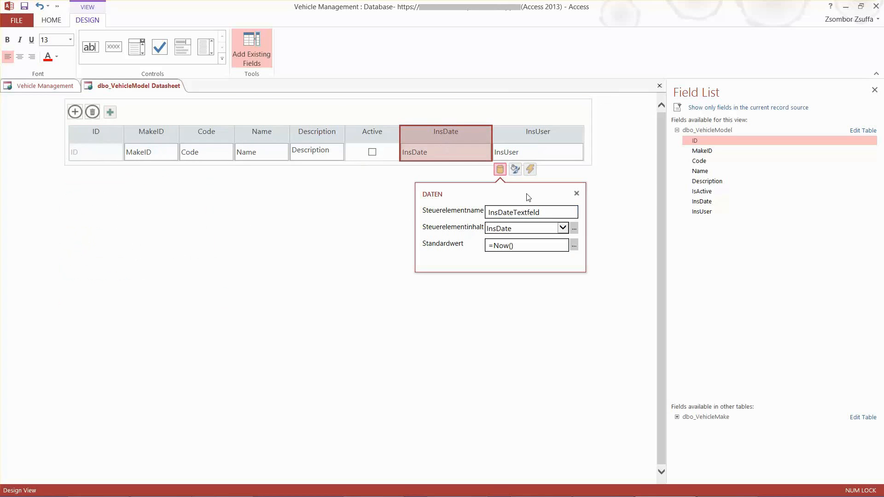
click(516, 169)
click(506, 244)
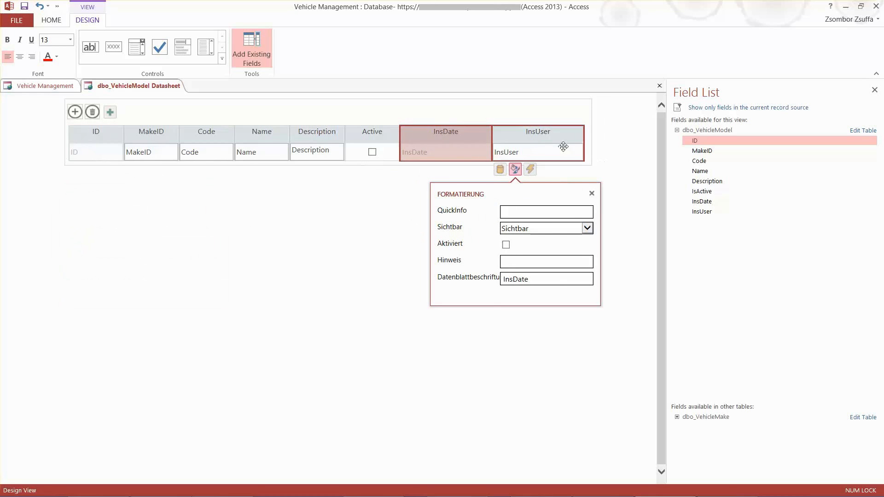
click(554, 145)
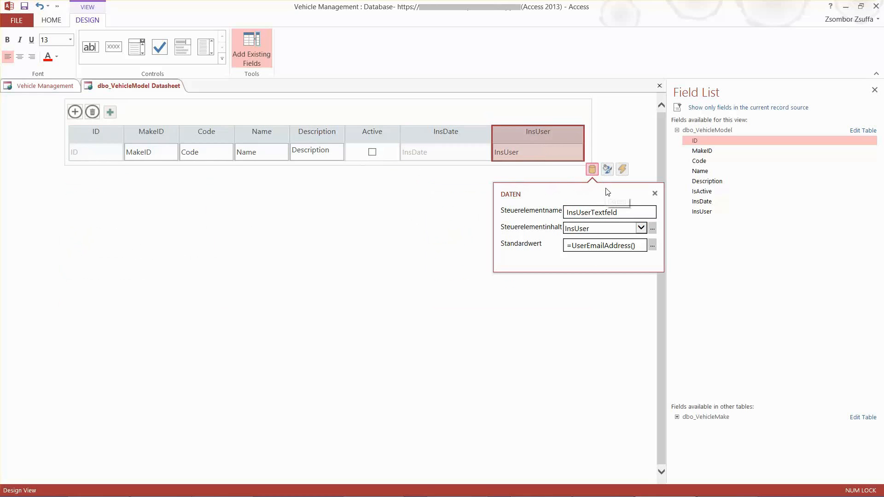
click(607, 169)
click(568, 244)
click(284, 230)
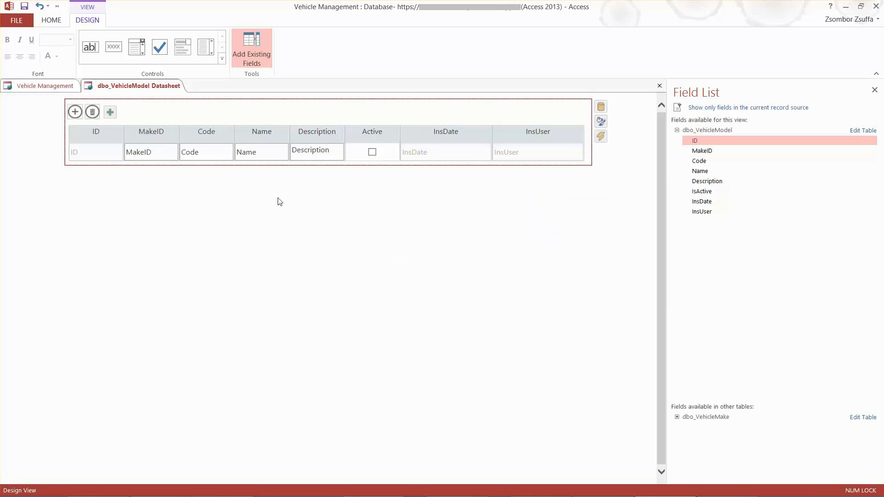
Save and close the dbo_VehicleModel Datasheet view
click(143, 146)
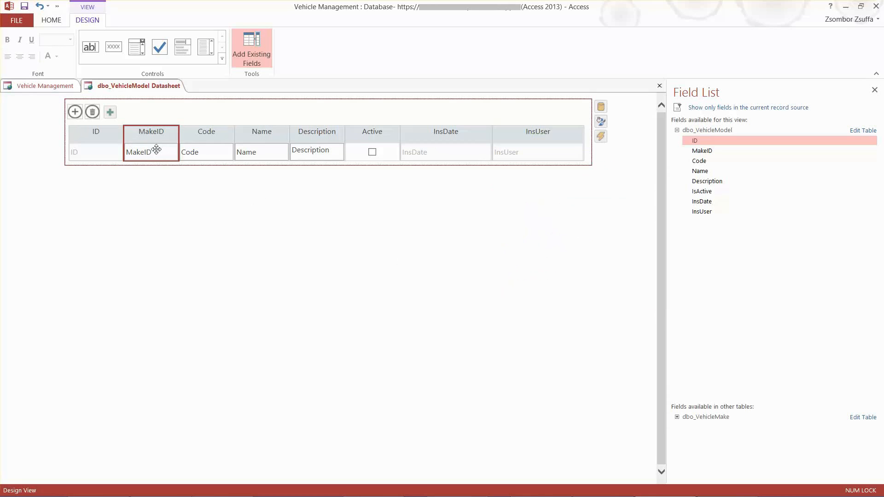
click(175, 119)
right_click(141, 85)
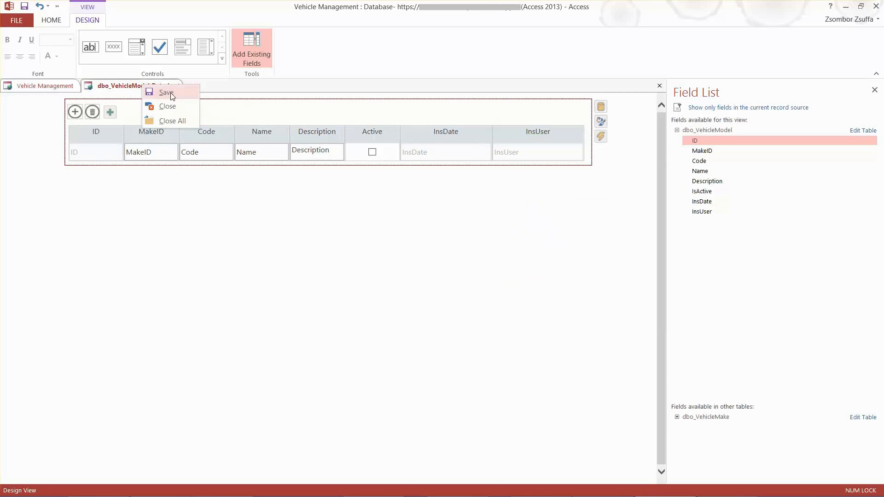
click(170, 94)
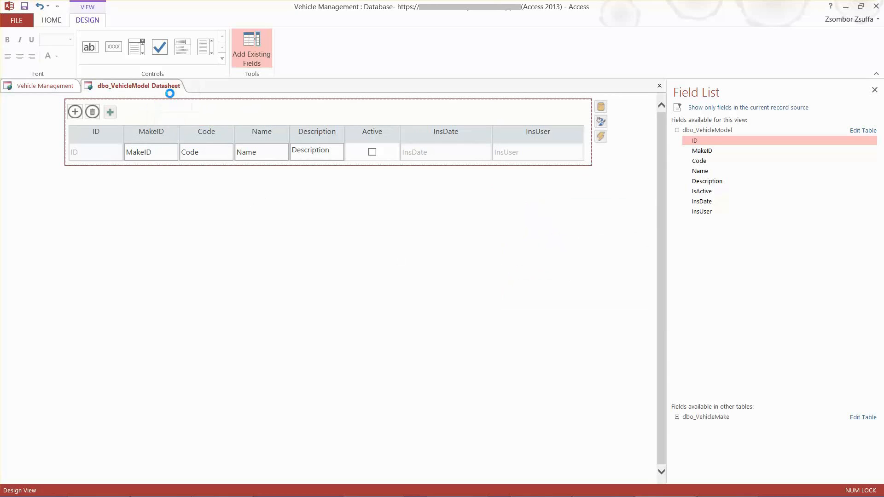
right_click(149, 87)
click(177, 110)
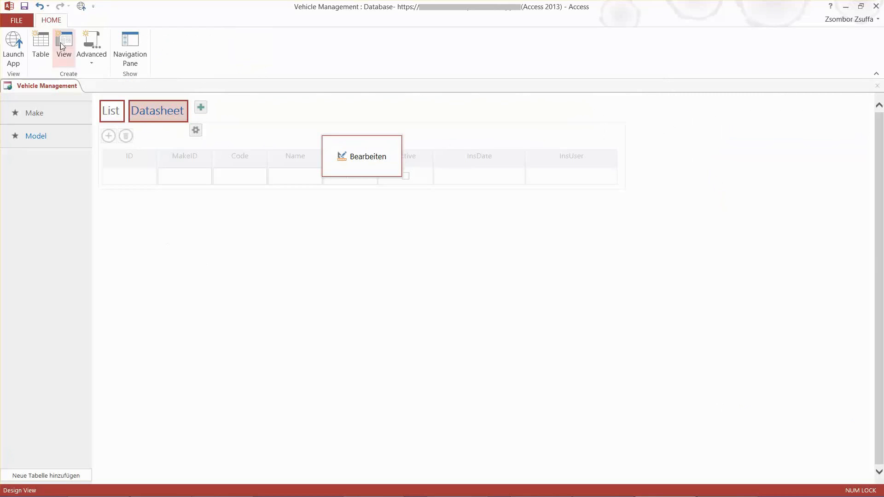
Launch the web app and save a new active Model record with make Mazda, code 03 and name 3
click(14, 45)
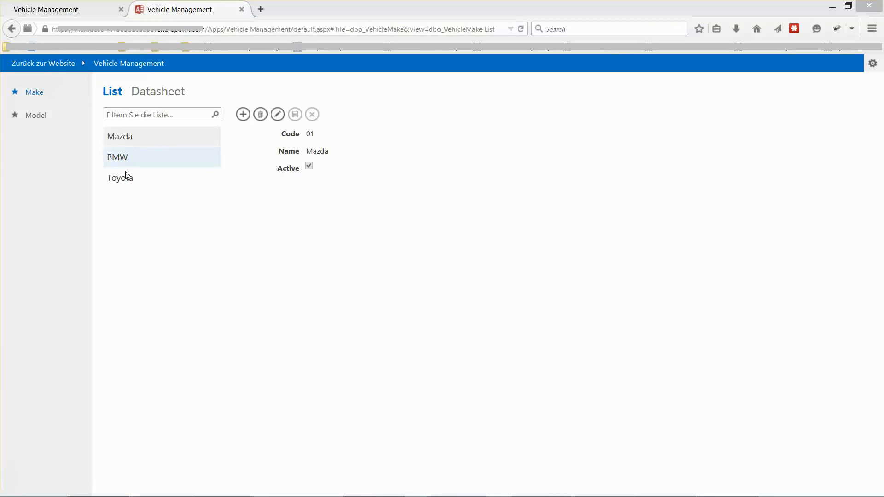
click(35, 116)
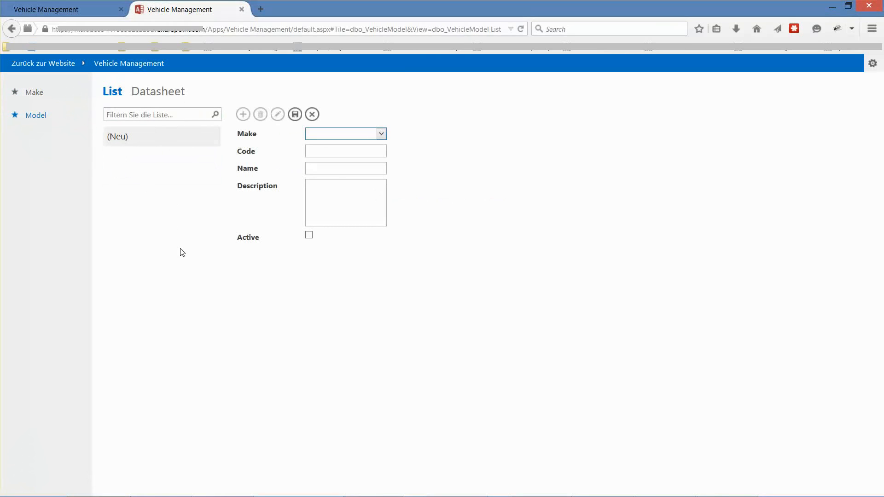
click(382, 134)
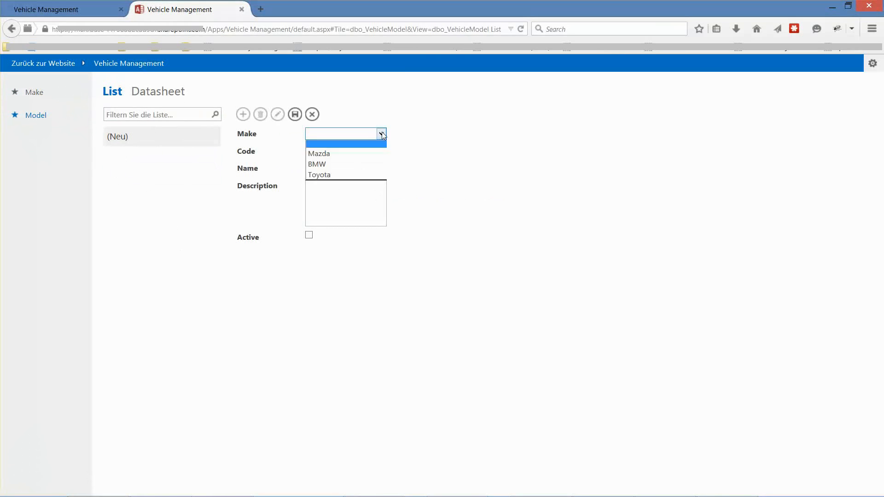
click(329, 154)
click(330, 152)
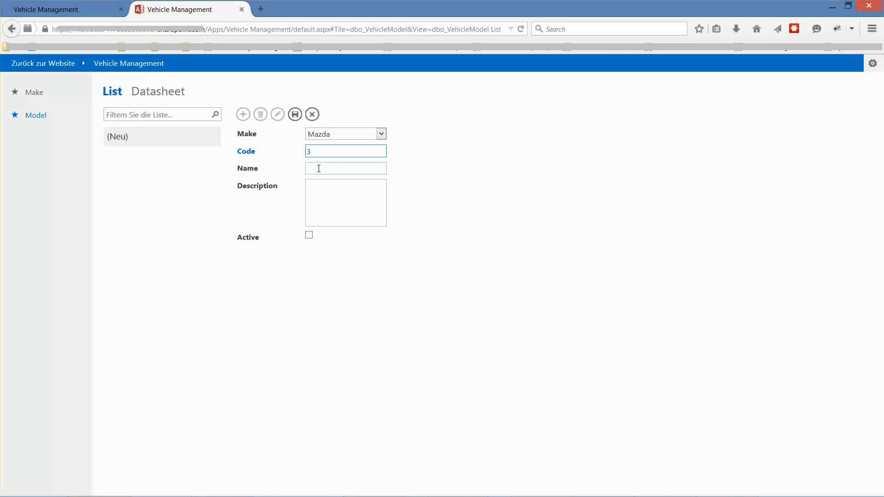
double_click(321, 151)
text(03)
key(Tab)
click(314, 237)
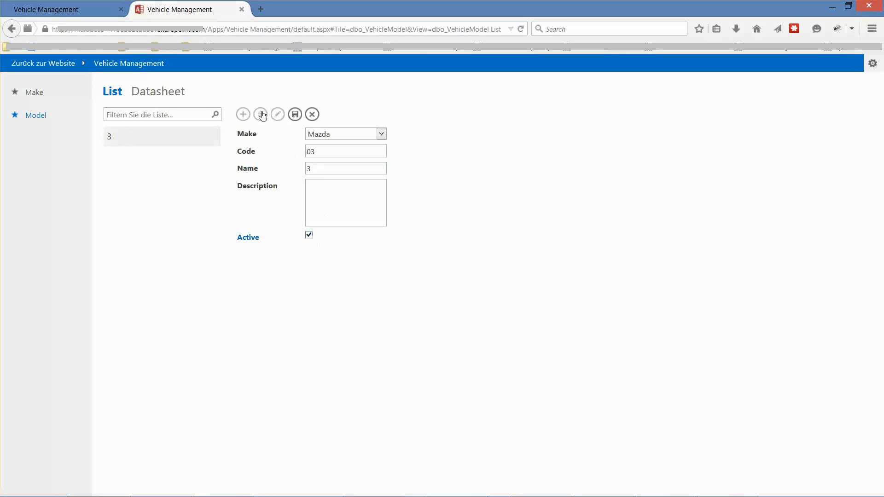
click(294, 114)
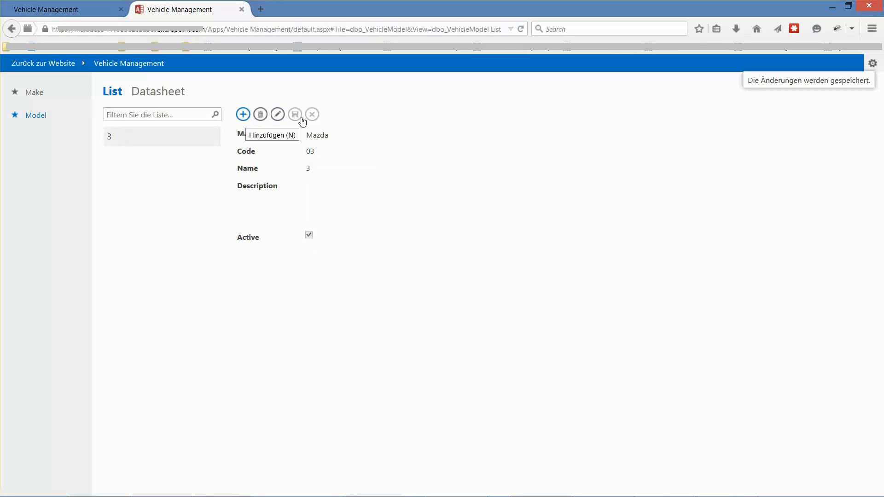
Add and save an active Toyota model with code 065, name Avensis and description "Description Avensis"
click(243, 115)
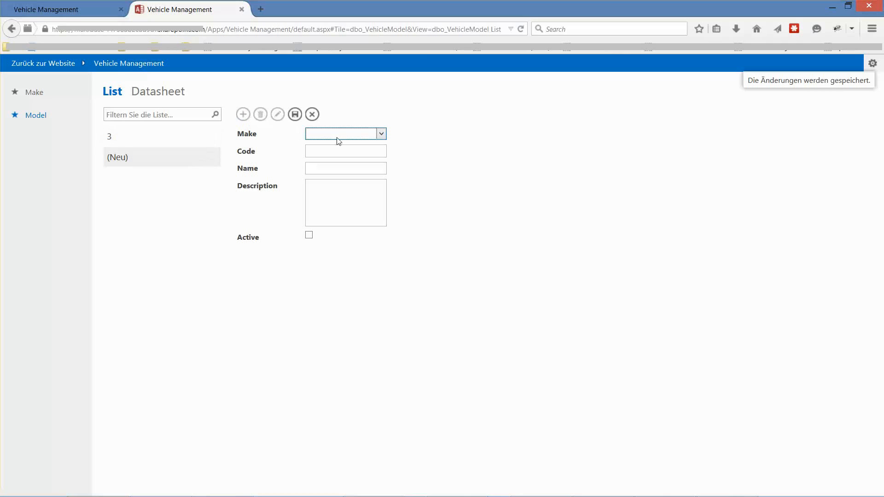
click(376, 135)
click(325, 174)
click(327, 154)
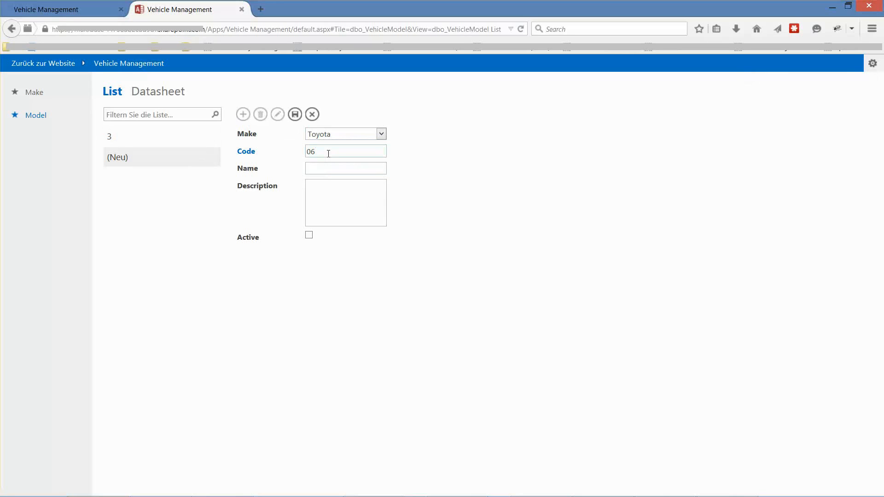
click(324, 168)
text(Avensis)
click(328, 190)
click(309, 234)
click(295, 114)
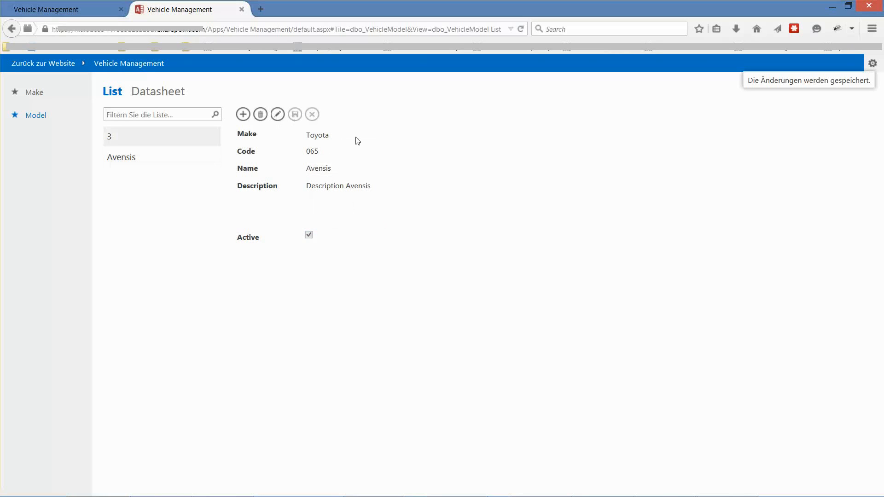
Export the Model Datasheet to Excel, open the downloaded workbook for review, and close it
click(144, 90)
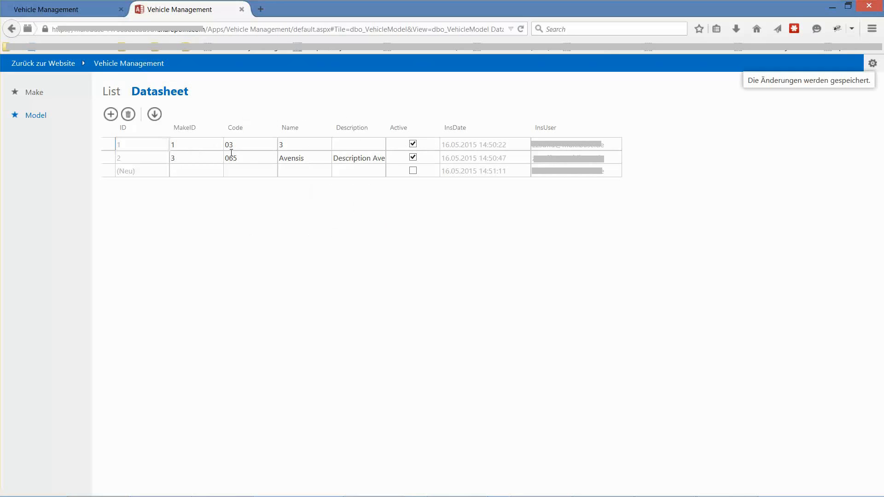
click(154, 115)
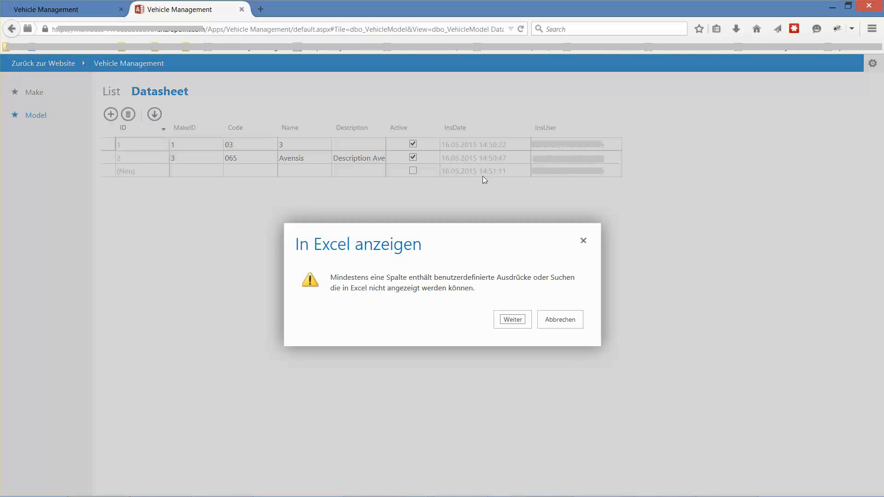
click(519, 324)
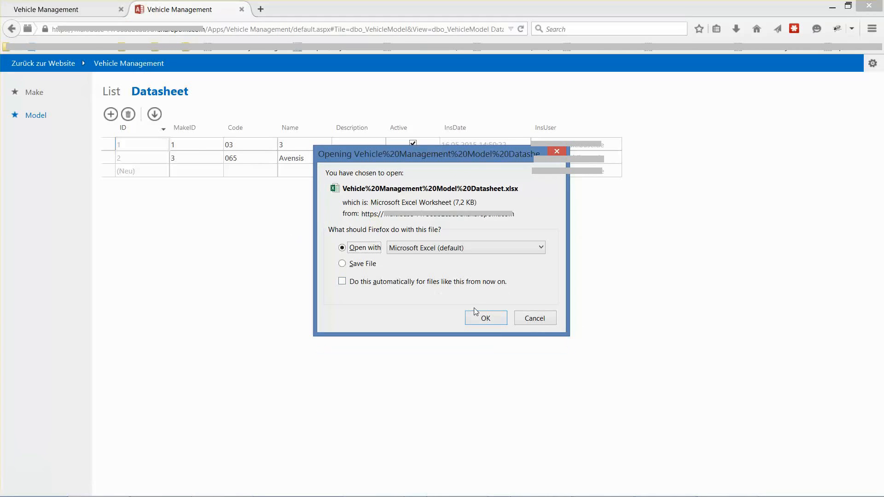
click(483, 317)
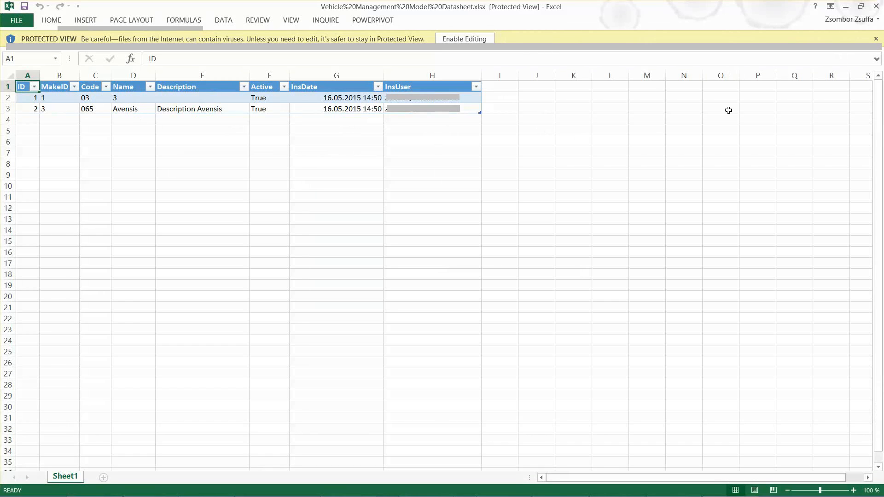
click(875, 5)
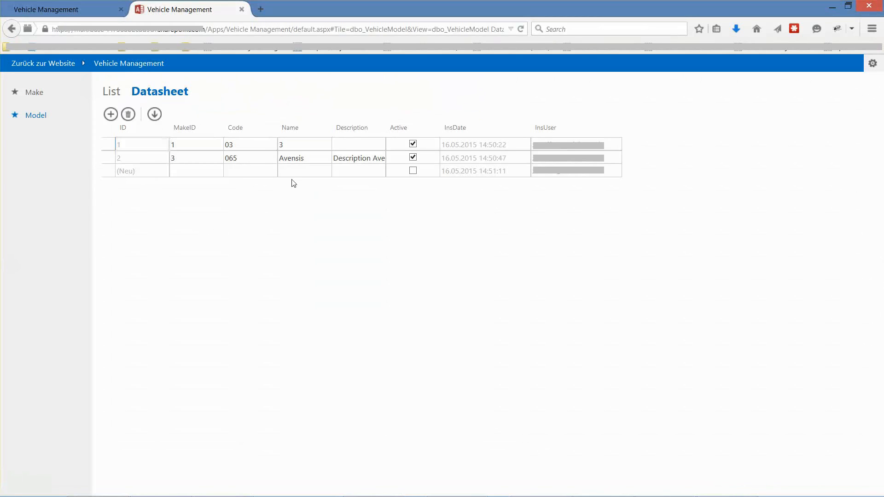
Check the Model datasheet and return to the Make list in the running web app
mouse_move(27, 495)
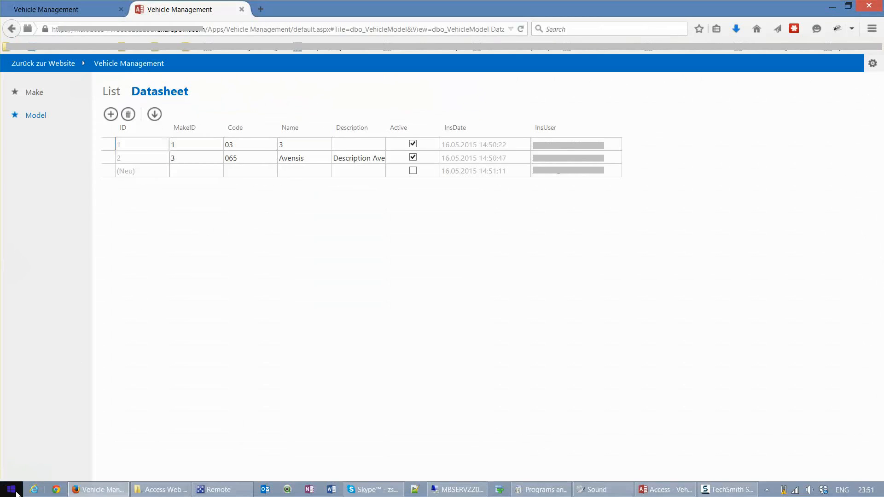
click(112, 490)
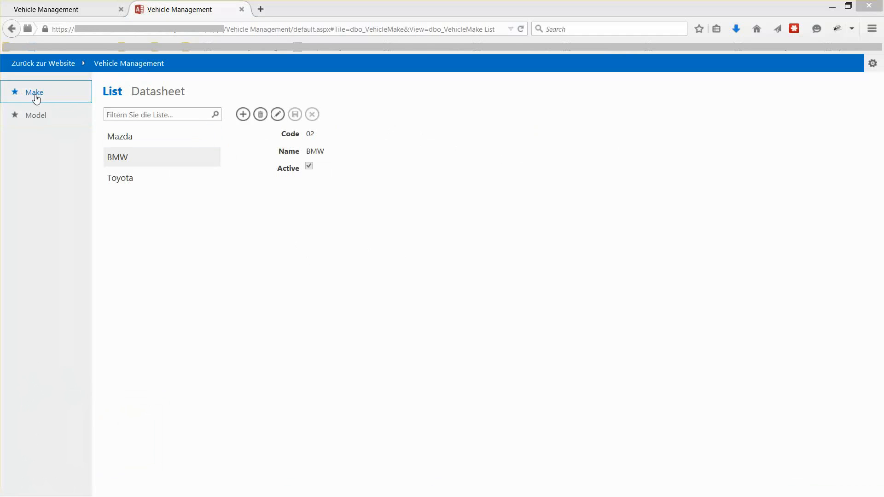
click(36, 115)
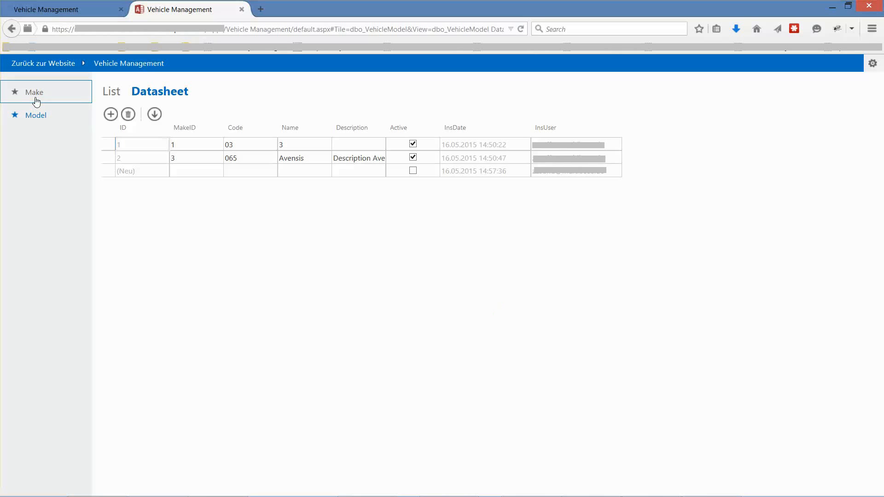
click(39, 98)
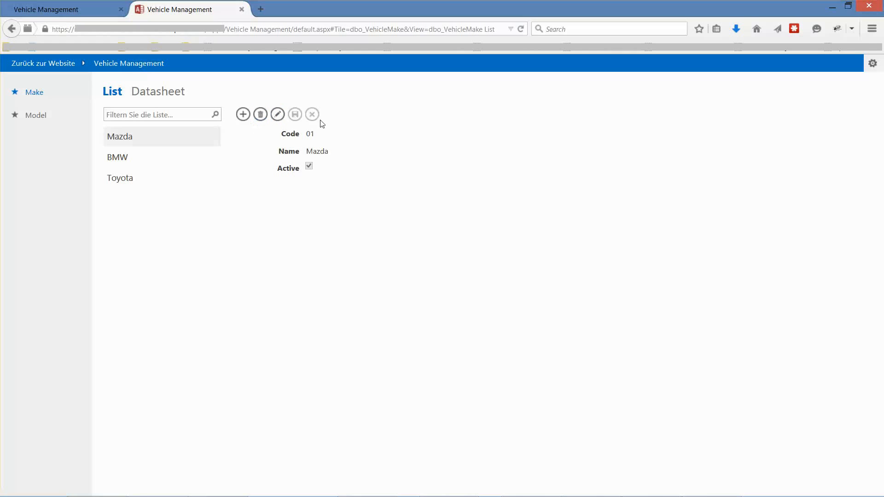
Filter the Make list by "bmw", clear the filter, and view the Make Datasheet
click(149, 114)
key(Return)
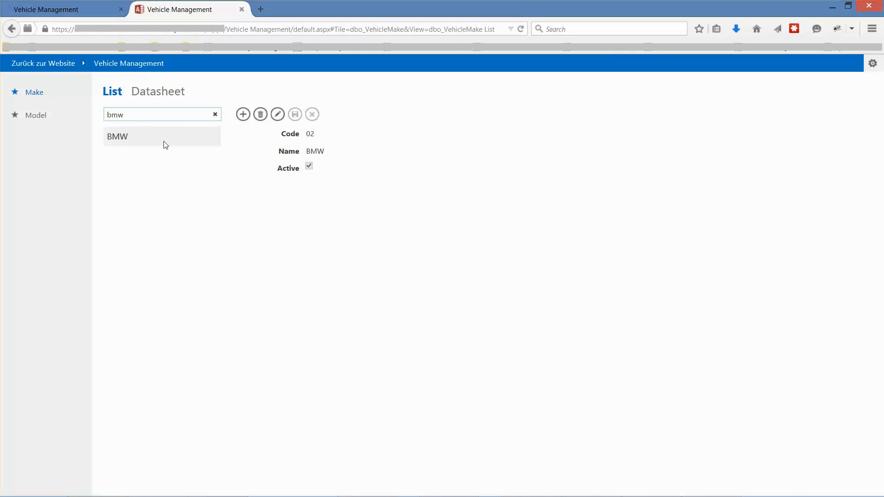
click(215, 115)
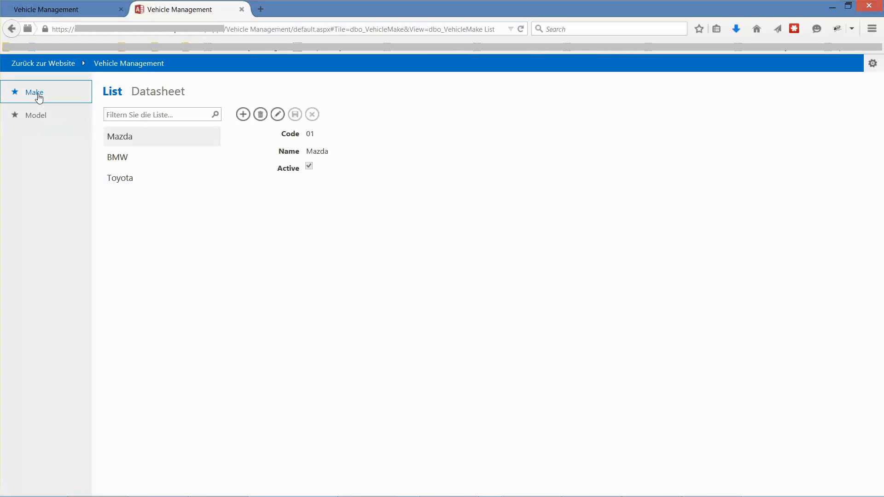
click(161, 92)
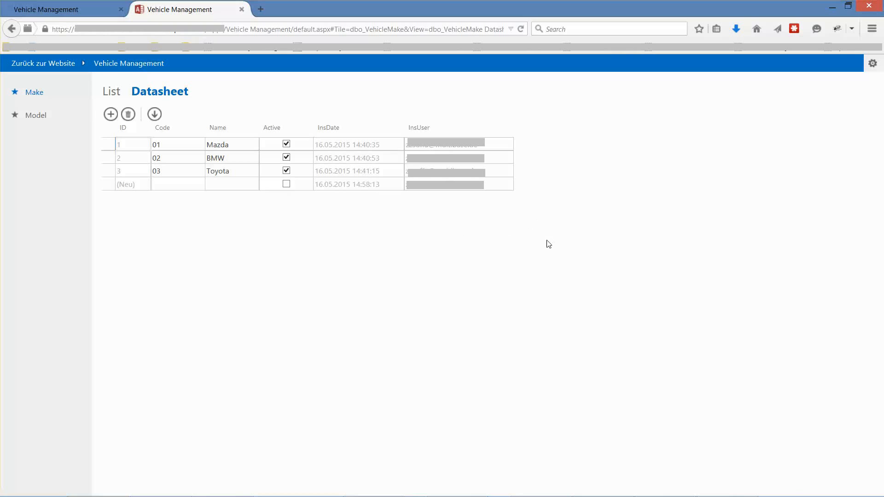
Switch to Access and, in the app's connection settings, allow connections from any location and enable the read-only connection
mouse_move(90, 493)
click(665, 490)
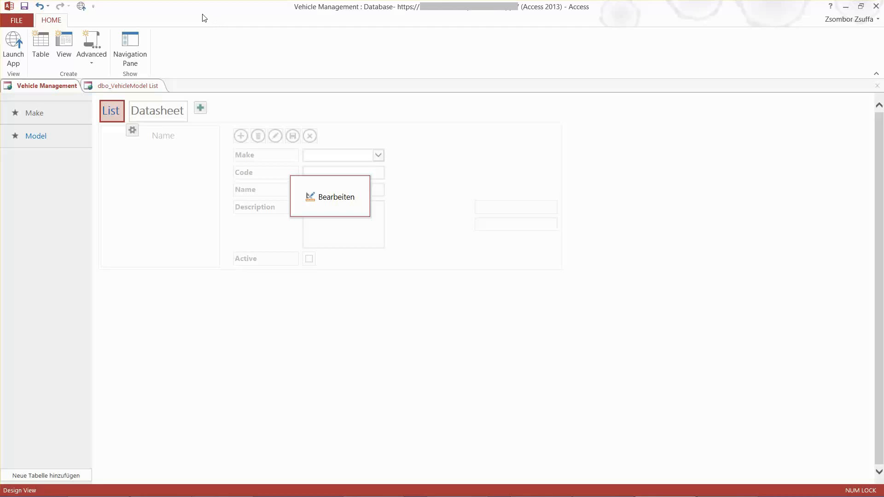
click(18, 22)
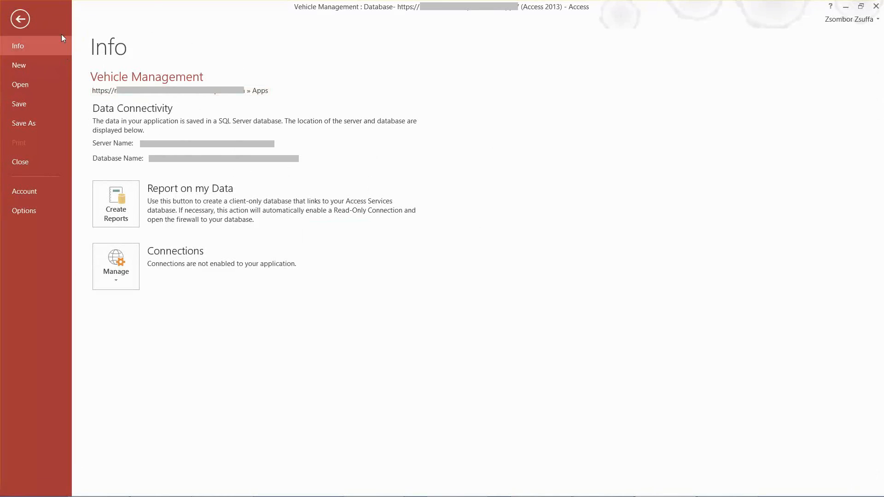
click(117, 283)
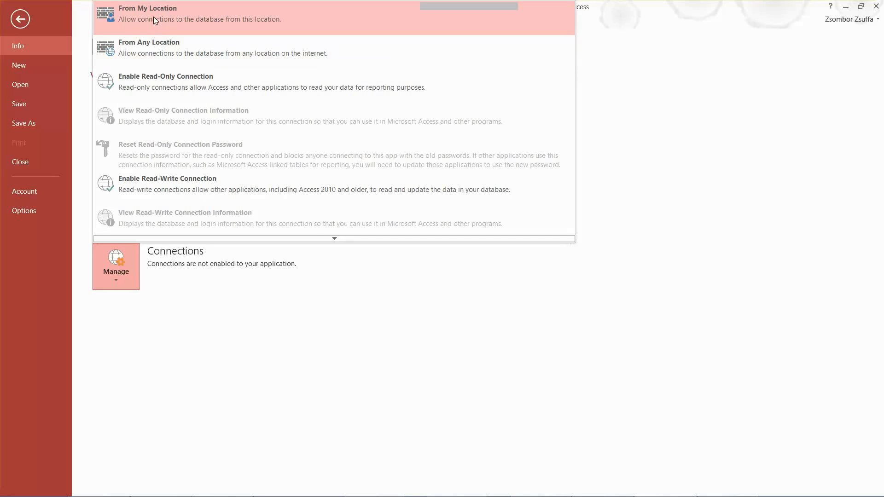
click(135, 48)
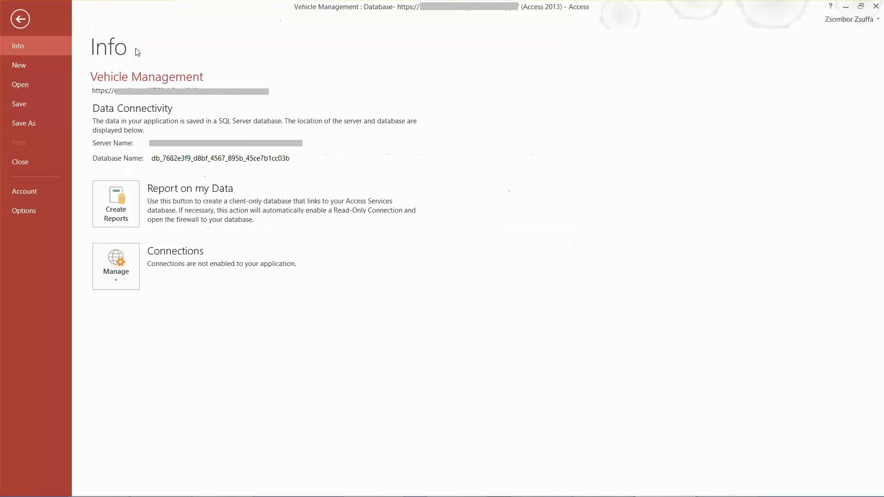
click(112, 281)
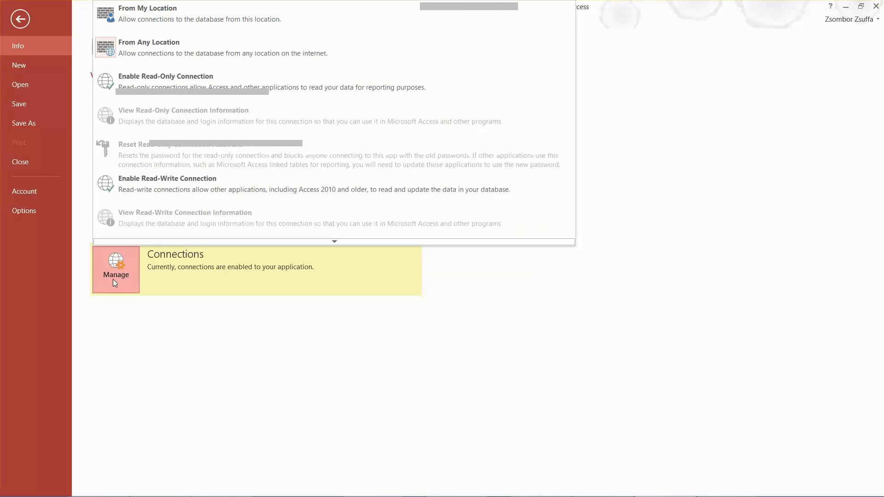
click(181, 90)
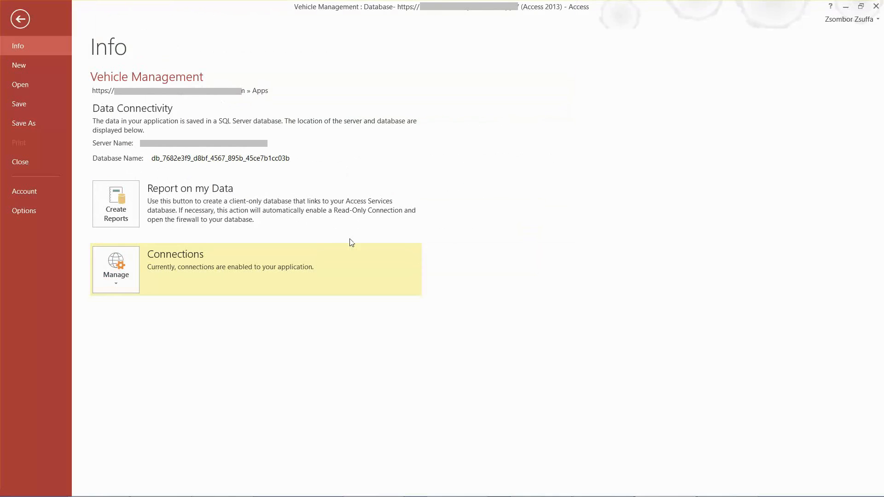
Display the read-only connection information and launch SQL Server 2014 Management Studio
click(116, 285)
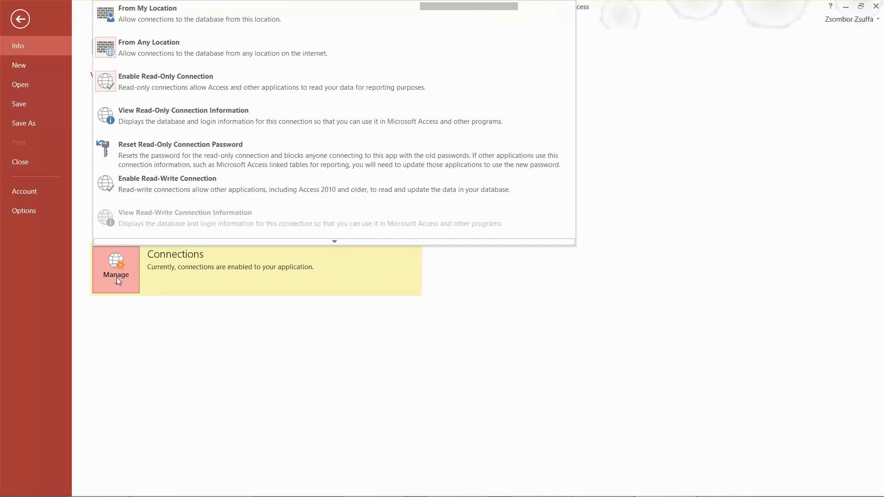
click(192, 120)
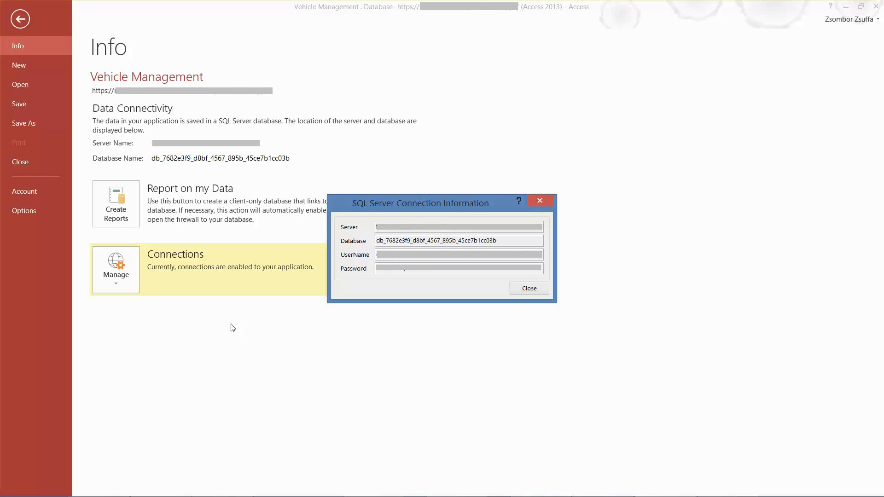
key(super)
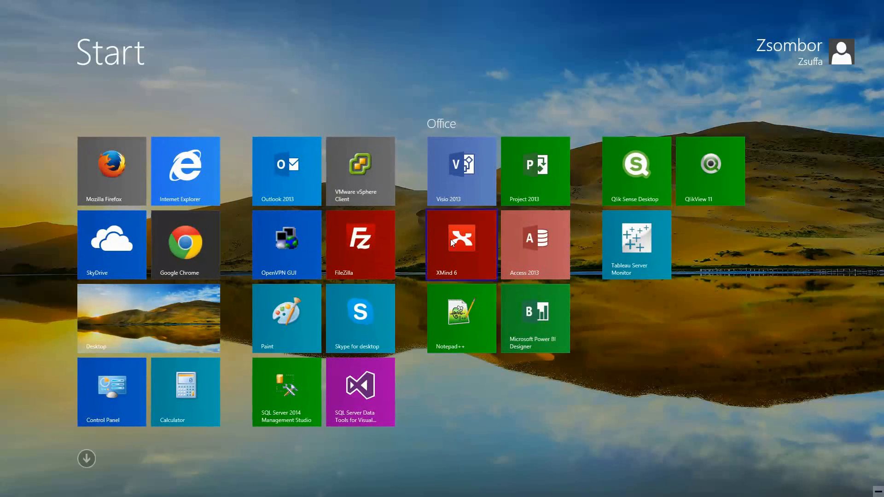
click(287, 382)
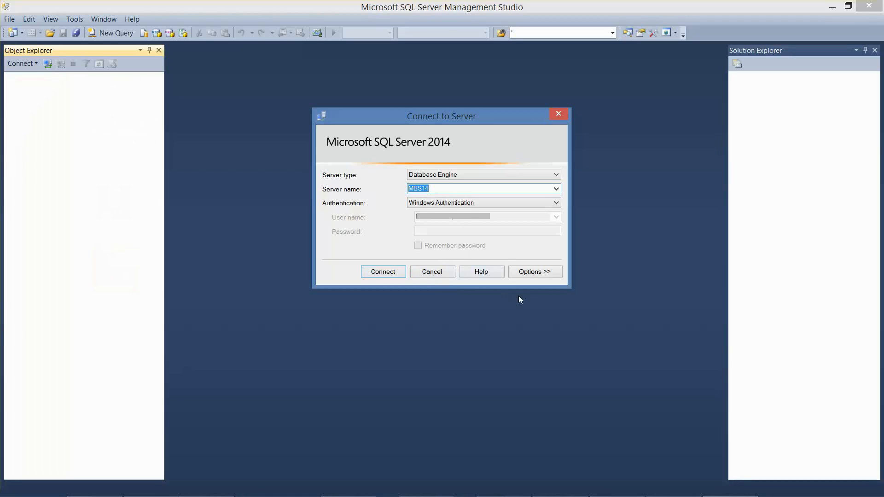
Copy the server address from the Access connection information into the server name of the Connect to Server dialog
key(alt+Tab)
drag(464, 226, 367, 229)
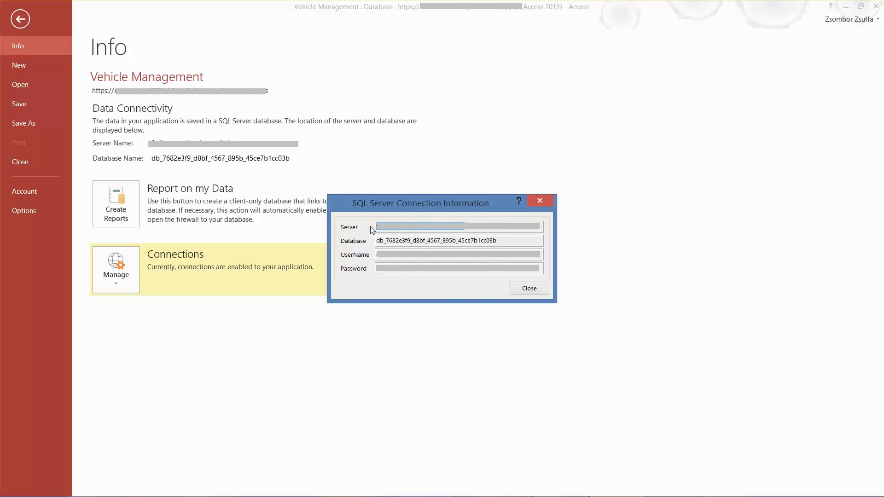
key(ctrl+c)
key(alt+Tab)
key(ctrl+v)
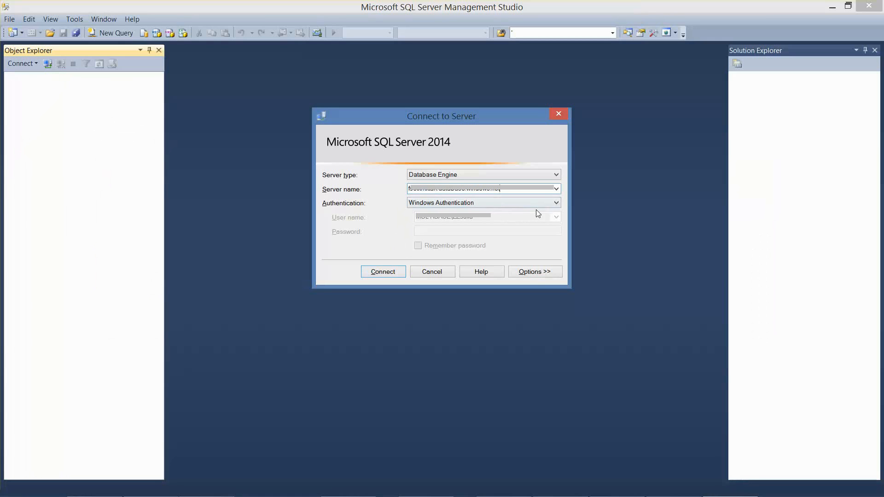
Set the server connection's authentication to SQL Server Authentication
key(alt+Tab)
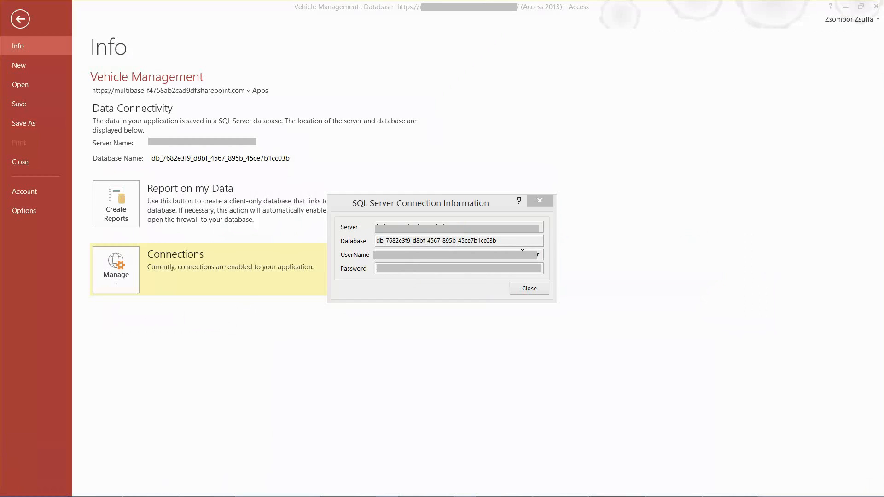
key(alt+Tab)
click(555, 203)
click(447, 219)
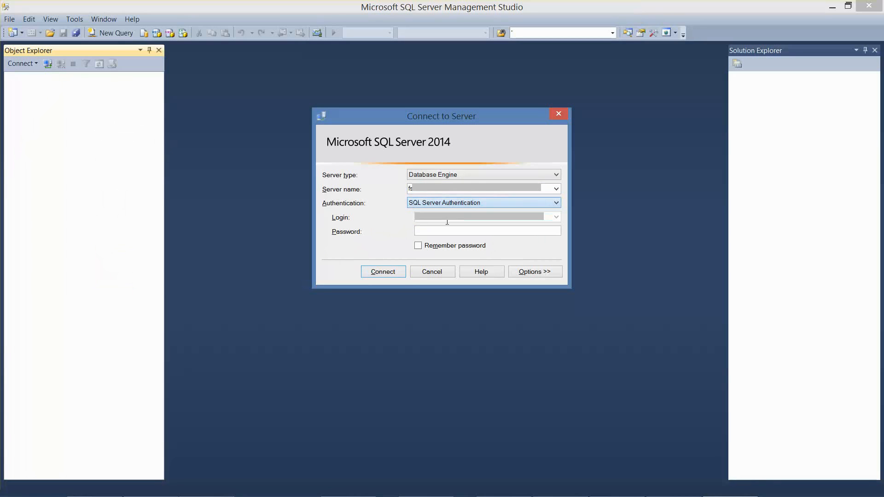
Copy the username from the Access connection information into the server connection's login
click(461, 217)
key(alt+Tab)
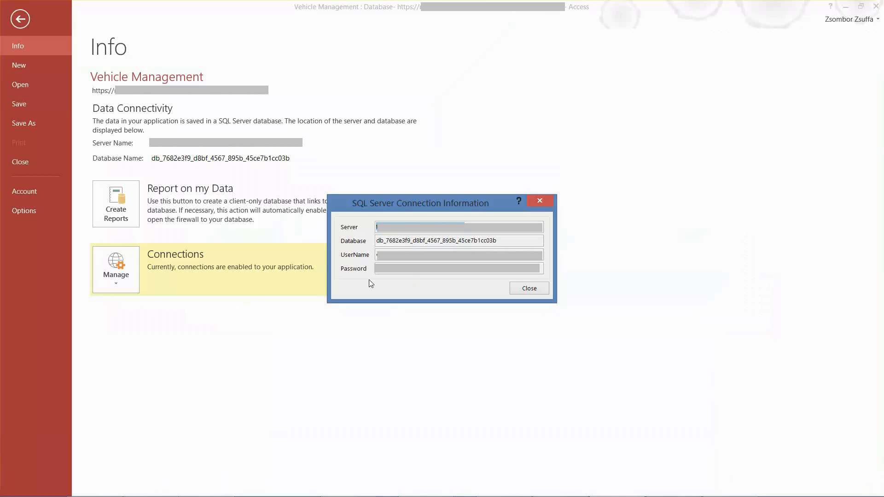
drag(543, 256, 376, 255)
key(ctrl+c)
key(alt+Tab)
key(ctrl+v)
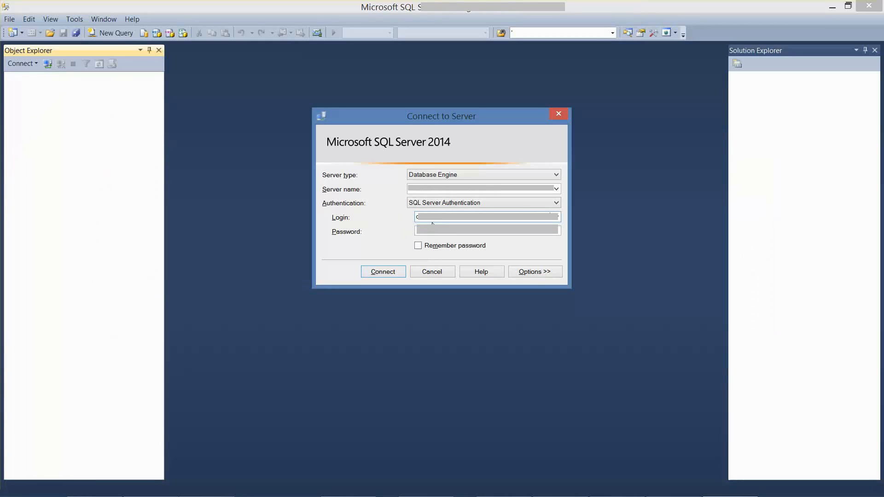
Copy the password from the Access connection information into the server connection's password field and have it remembered
key(alt+Tab)
drag(452, 266, 376, 268)
key(ctrl+c)
key(alt+Tab)
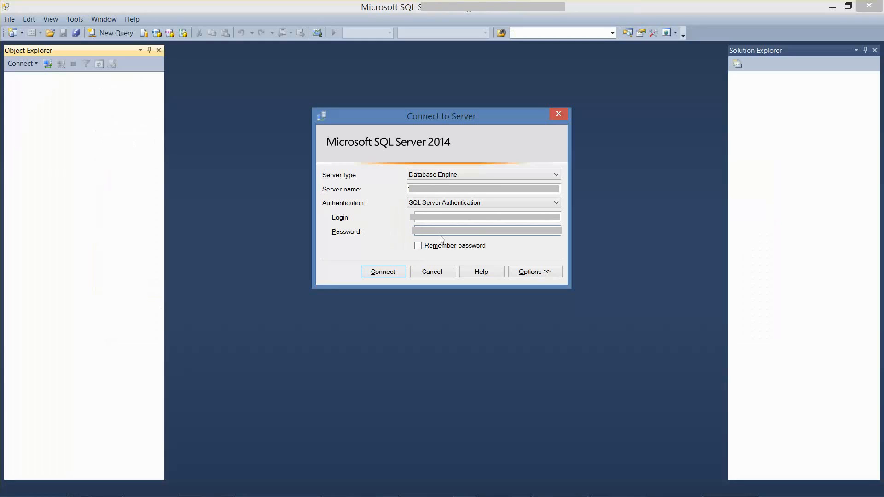
click(418, 245)
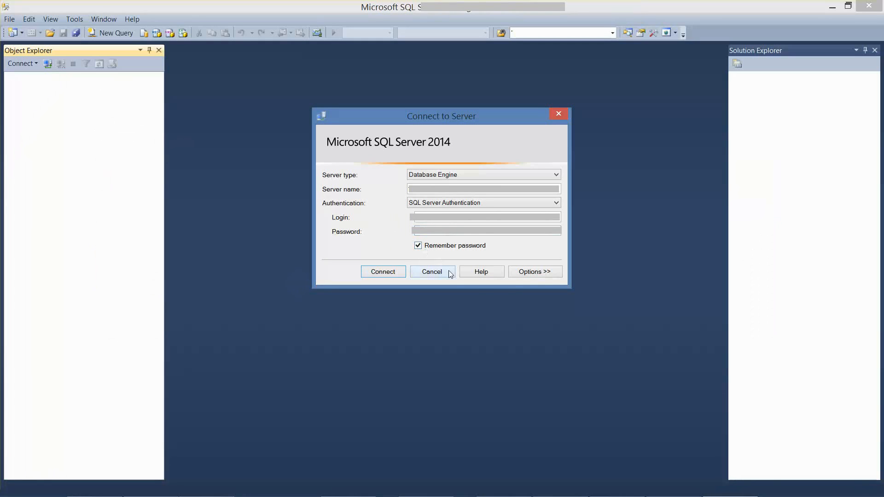
Set the database to connect to as db_7682e3f9_d8bf_4567_895b_45ce7b1cc03b, copied from the Access connection information, and connect to the server
click(542, 275)
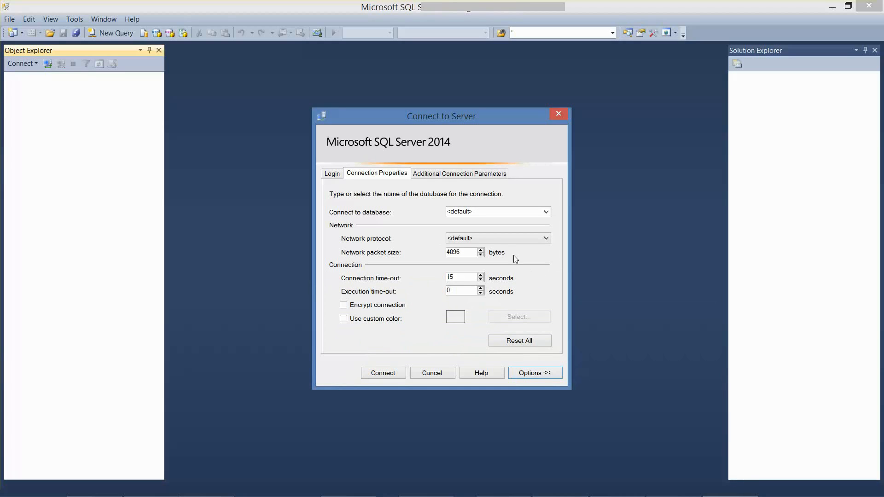
key(alt+Tab)
drag(500, 239, 372, 243)
key(alt+Tab)
click(488, 212)
key(ctrl+v)
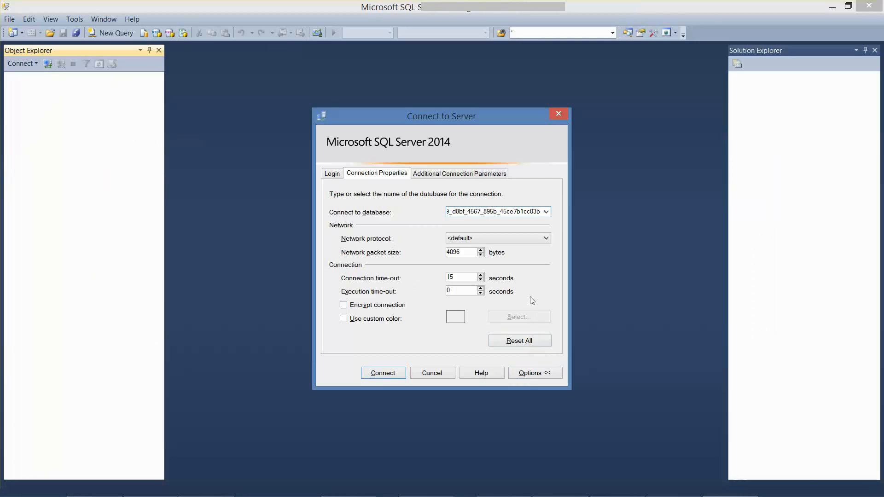
click(381, 374)
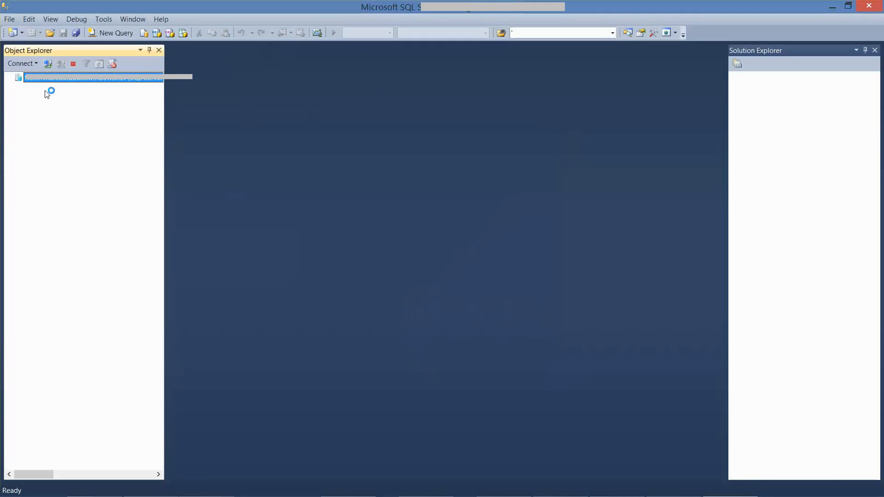
Expand the app database's tables in a widened Object Explorer and examine the dbo_VehicleMake and dbo_VehicleModel entries
double_click(66, 80)
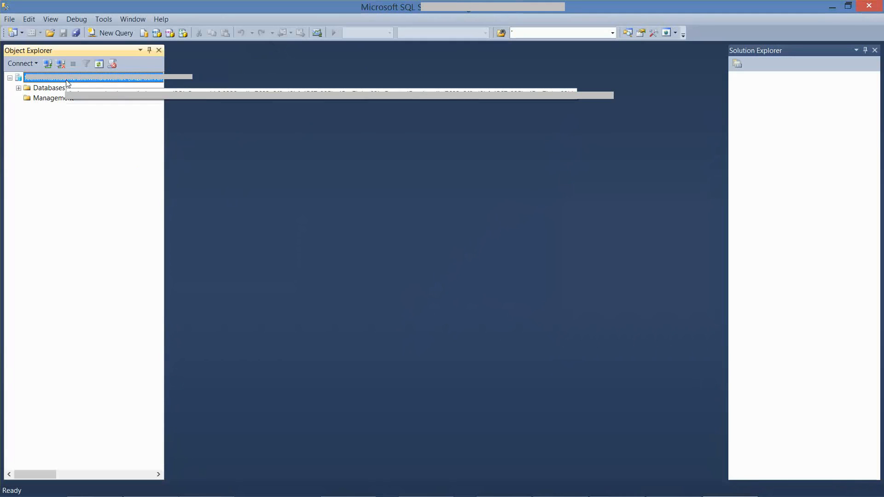
click(18, 88)
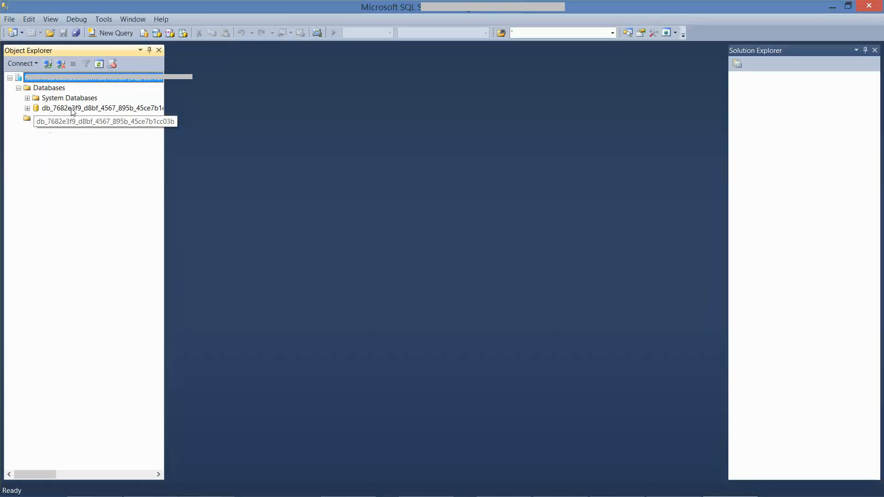
click(27, 108)
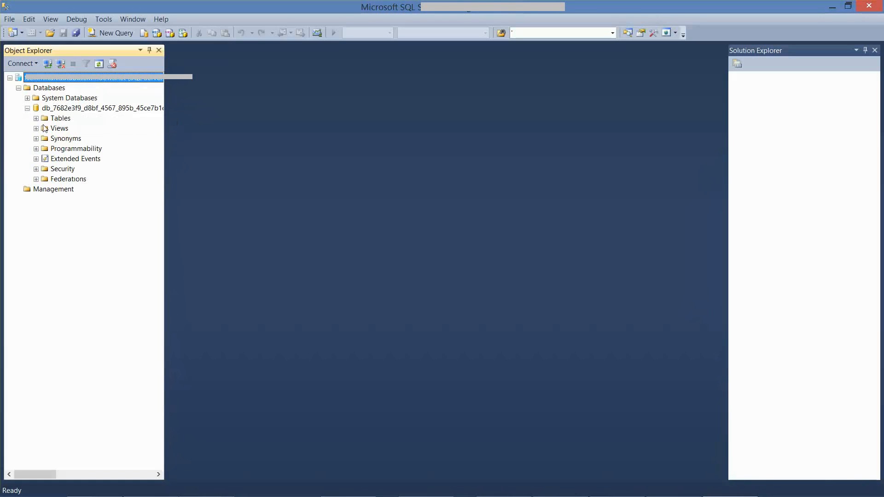
click(36, 119)
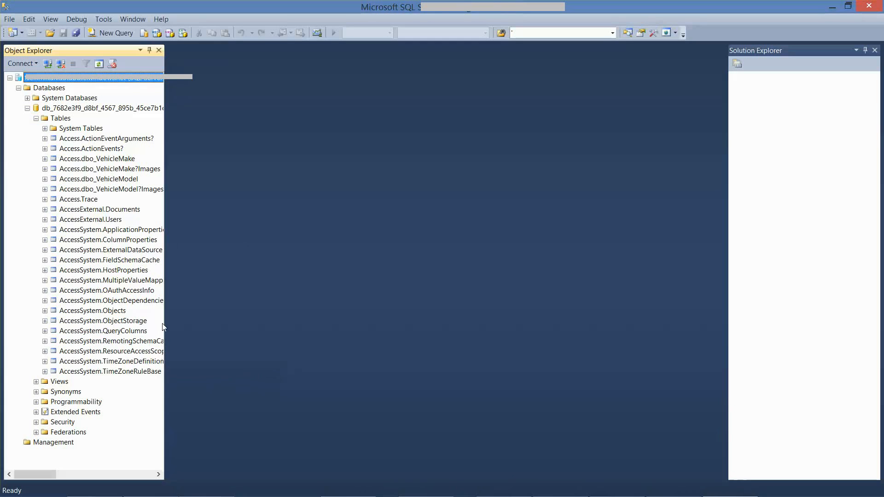
drag(165, 324, 281, 324)
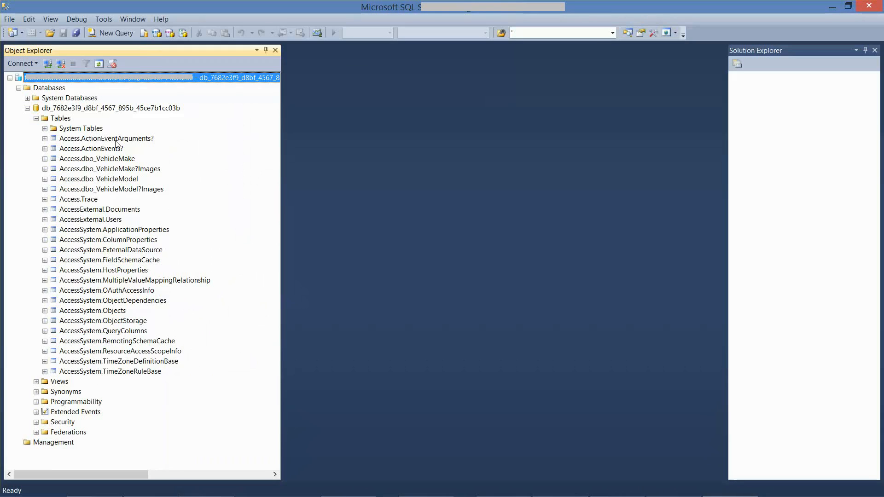
click(81, 160)
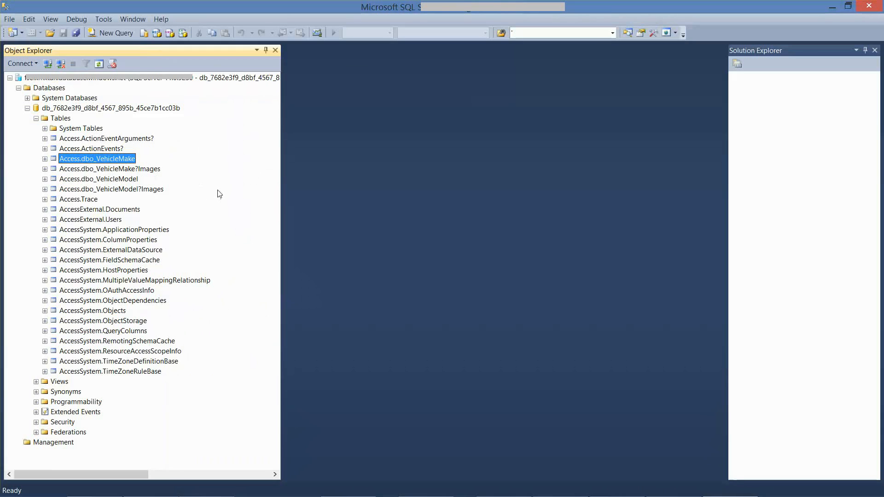
click(80, 181)
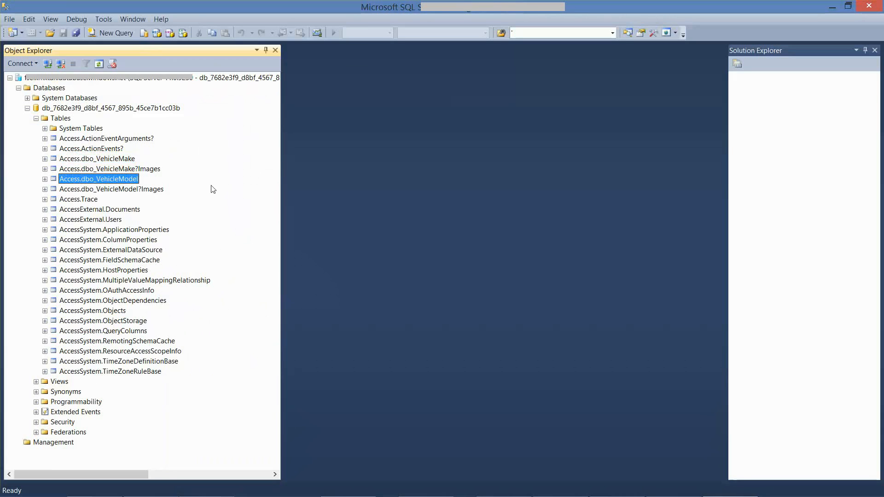
Script the Access.dbo_VehicleMake table as a SELECT in a new query window and execute it
right_click(104, 160)
mouse_move(170, 174)
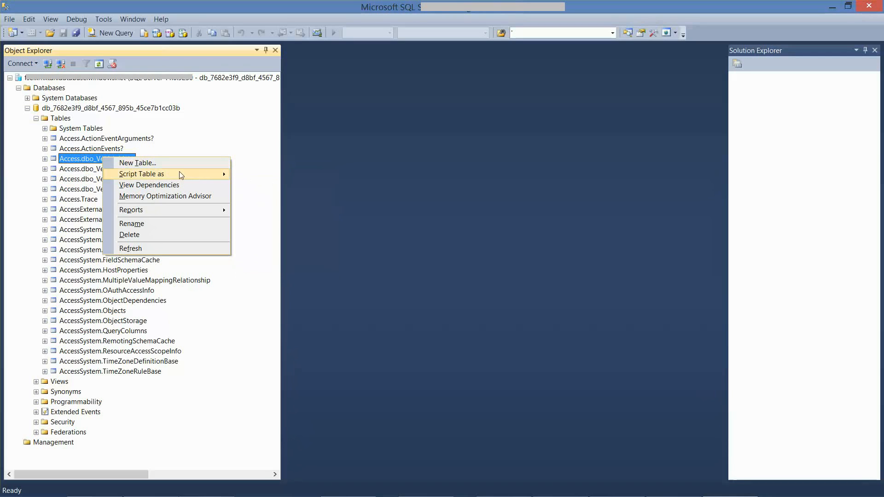
mouse_move(272, 223)
click(378, 222)
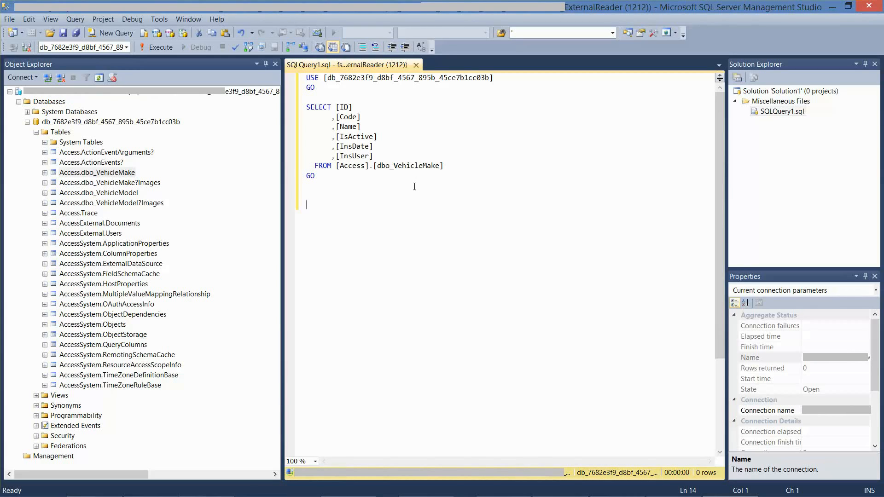
key(F5)
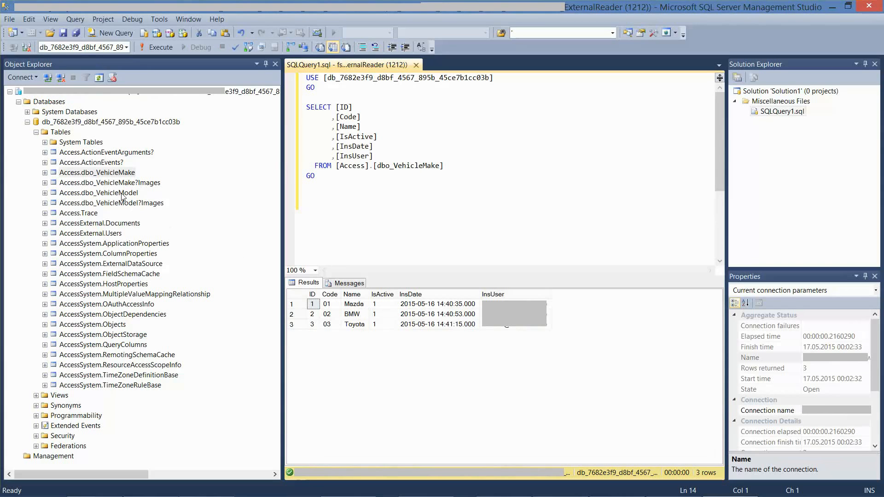
Script the Access.dbo_VehicleModel table as a SELECT in a new query window and execute it
click(110, 194)
mouse_move(201, 215)
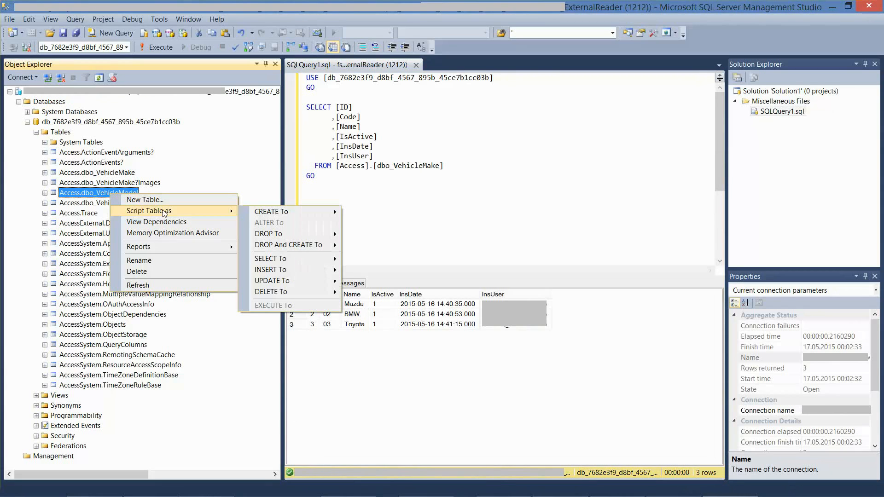
mouse_move(281, 257)
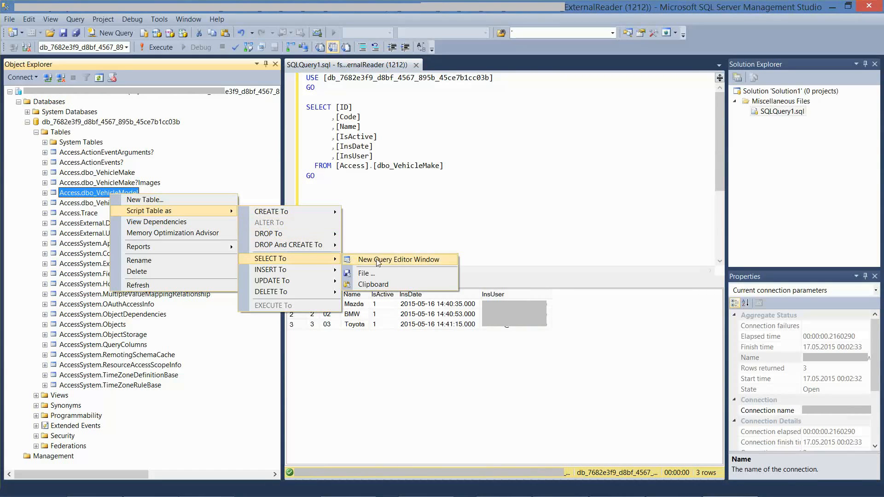
click(356, 261)
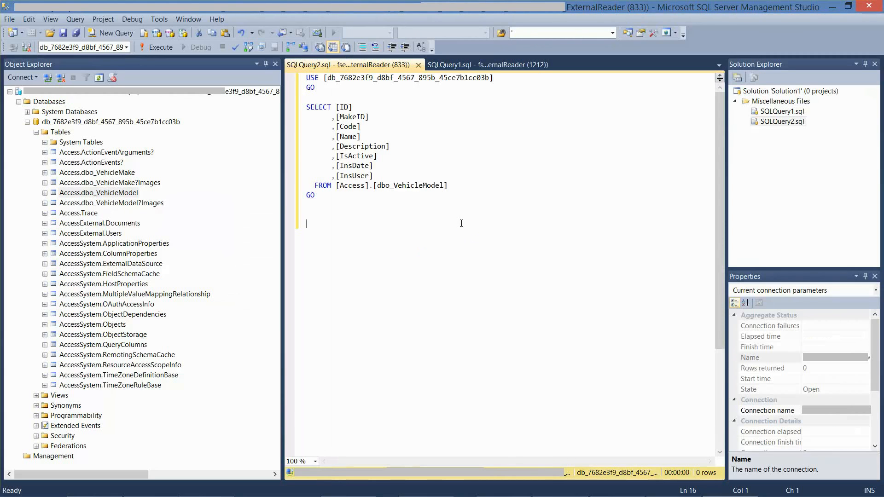
key(F5)
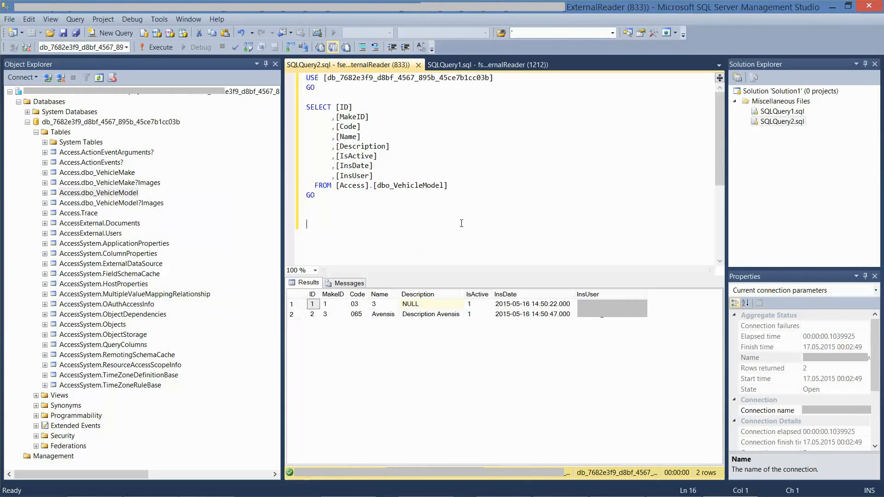